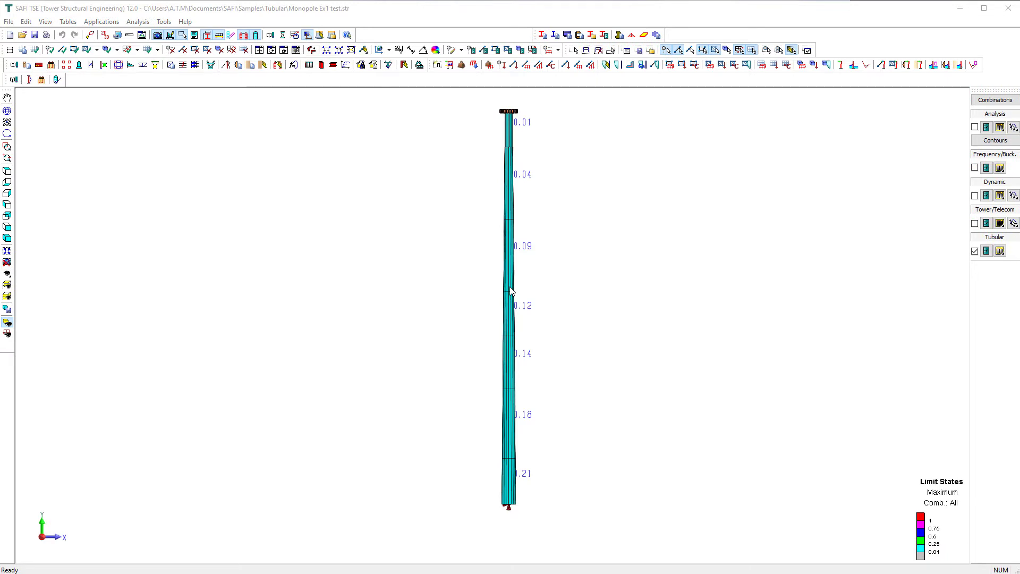
Start a new model after saving the previous monopole, with analysis mode set to 3D.
{"action": "left_click", "coordinate": [10, 34]}
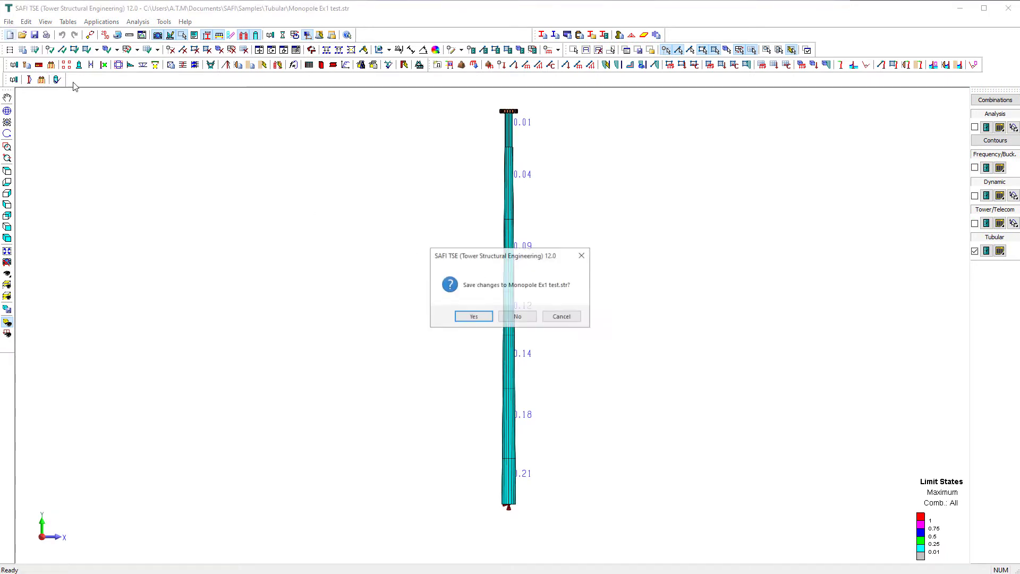
{"action": "left_click", "coordinate": [490, 317]}
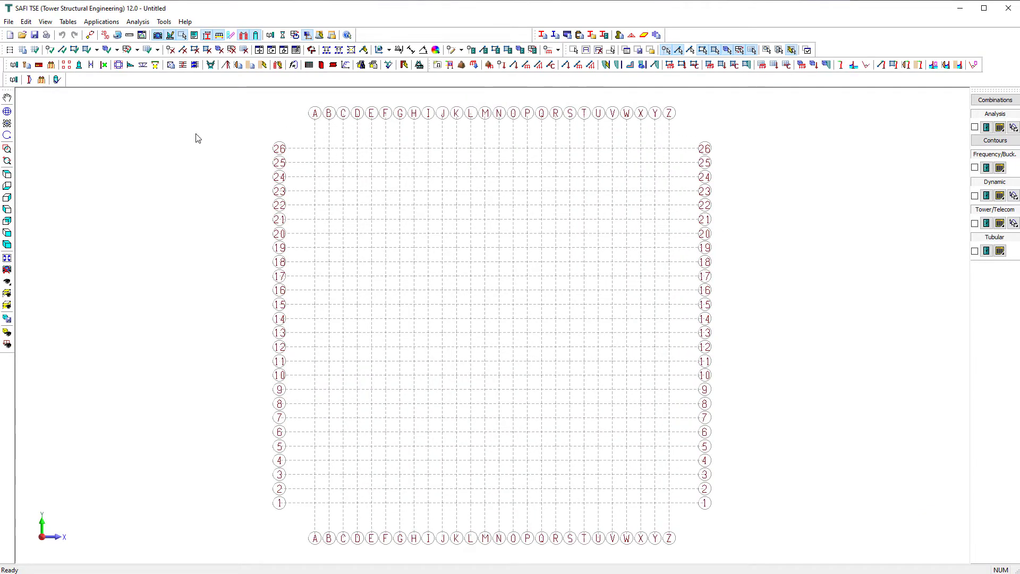
{"action": "left_click", "coordinate": [105, 34]}
{"action": "left_click", "coordinate": [553, 317]}
{"action": "left_click", "coordinate": [582, 313]}
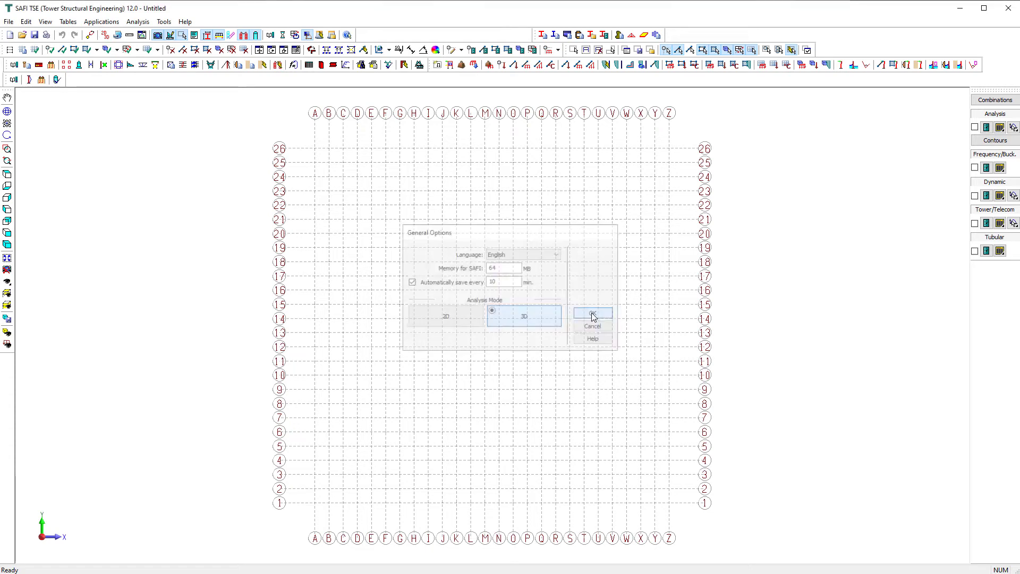
Use imperial default units with feet, ksi and inch rebar, and hide the grid.
{"action": "left_click", "coordinate": [141, 35]}
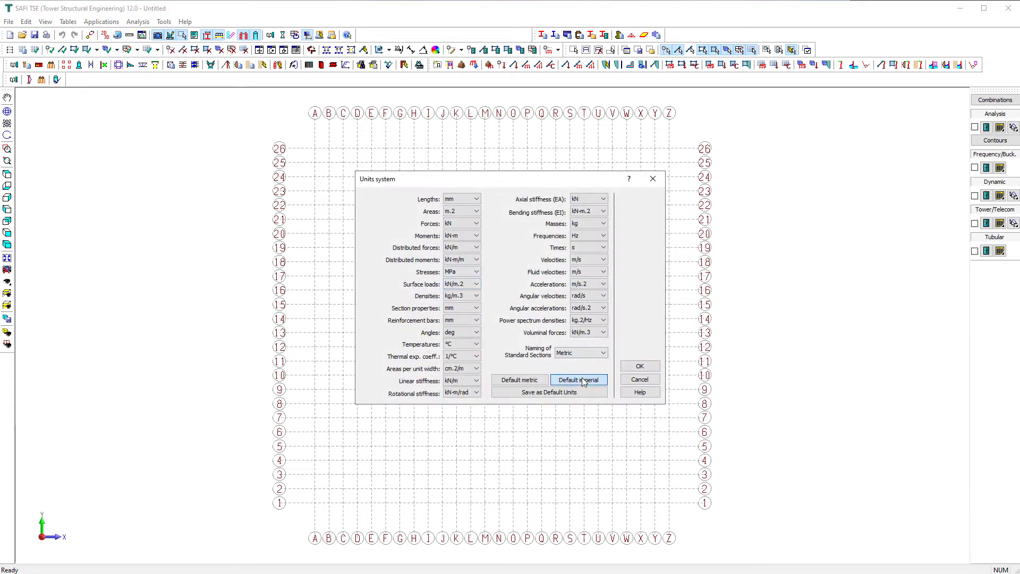
{"action": "left_click", "coordinate": [580, 379]}
{"action": "left_click", "coordinate": [467, 199]}
{"action": "left_click", "coordinate": [461, 237]}
{"action": "left_click", "coordinate": [467, 271]}
{"action": "left_click", "coordinate": [465, 321]}
{"action": "left_click", "coordinate": [465, 320]}
{"action": "left_click", "coordinate": [551, 338]}
{"action": "left_click", "coordinate": [638, 367]}
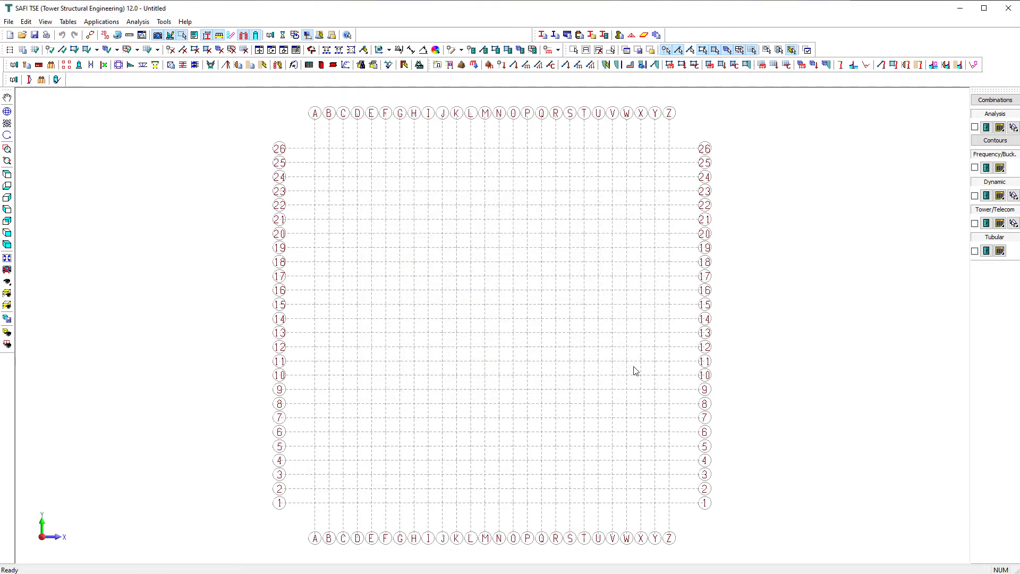
{"action": "left_click", "coordinate": [39, 64]}
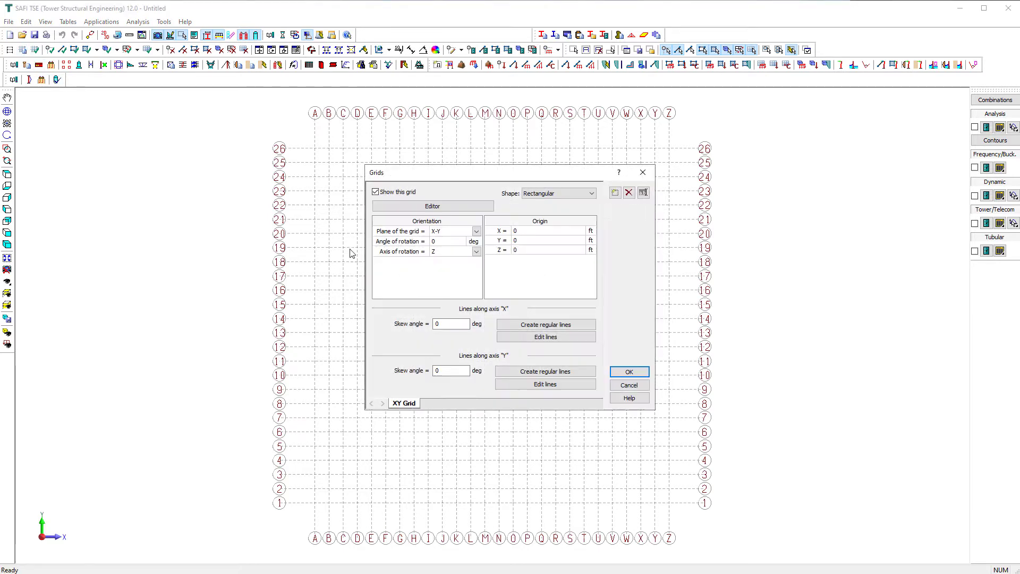
{"action": "left_click", "coordinate": [612, 369]}
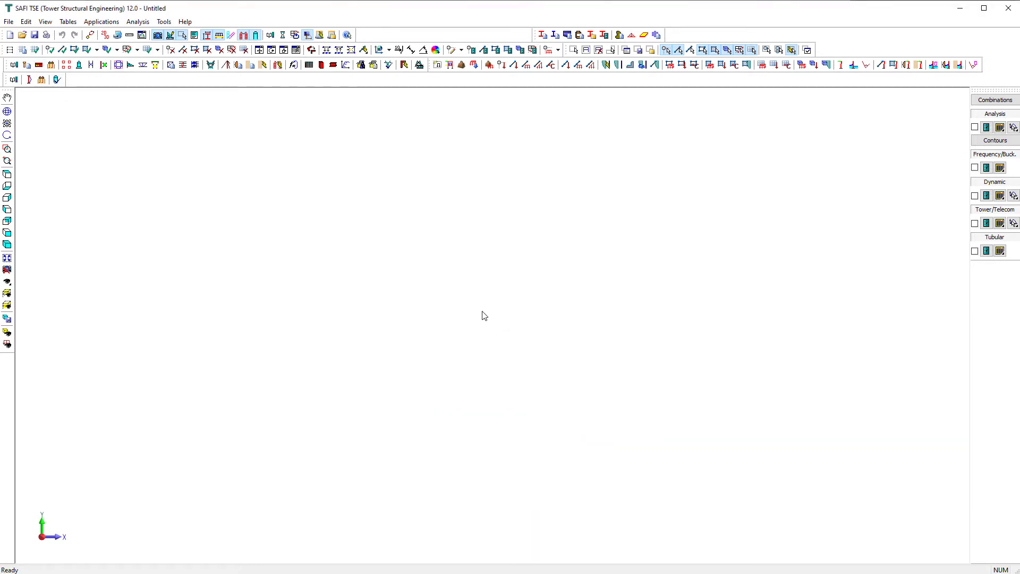
Save the model as 'Monopole 109 ft' in the Tubular samples folder.
{"action": "left_click", "coordinate": [8, 21]}
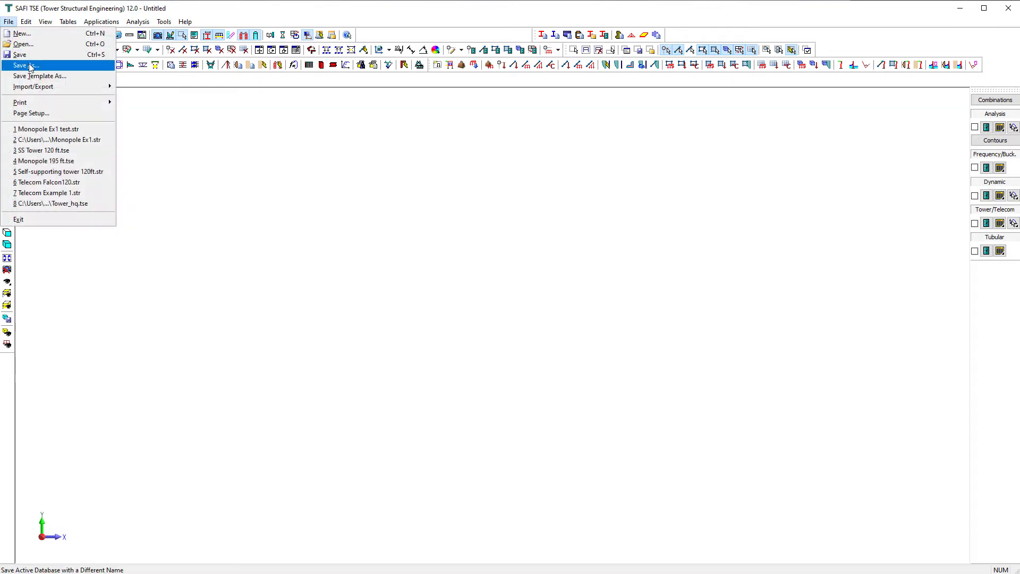
{"action": "left_click", "coordinate": [27, 65]}
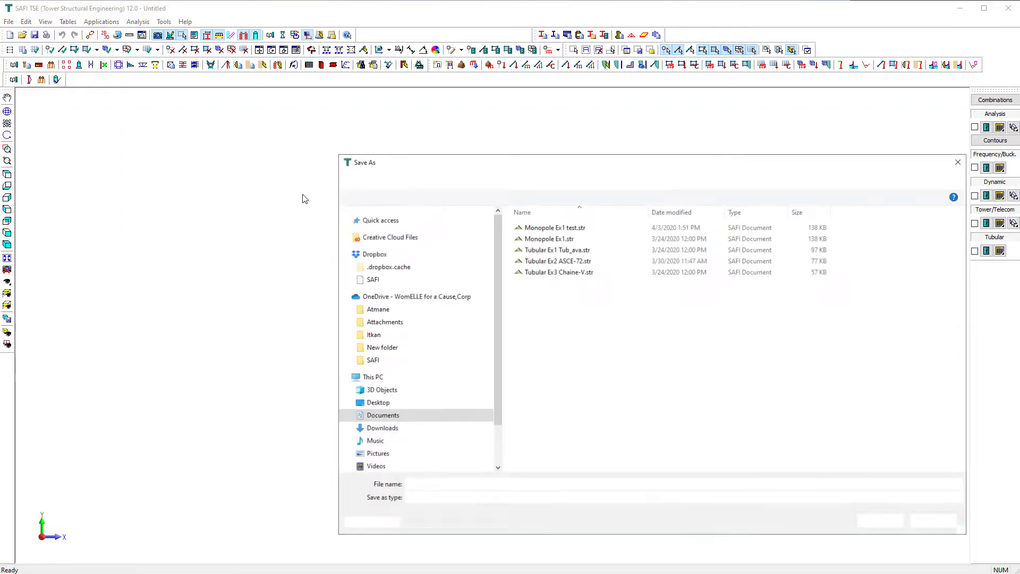
{"action": "type", "text": "Mo"}
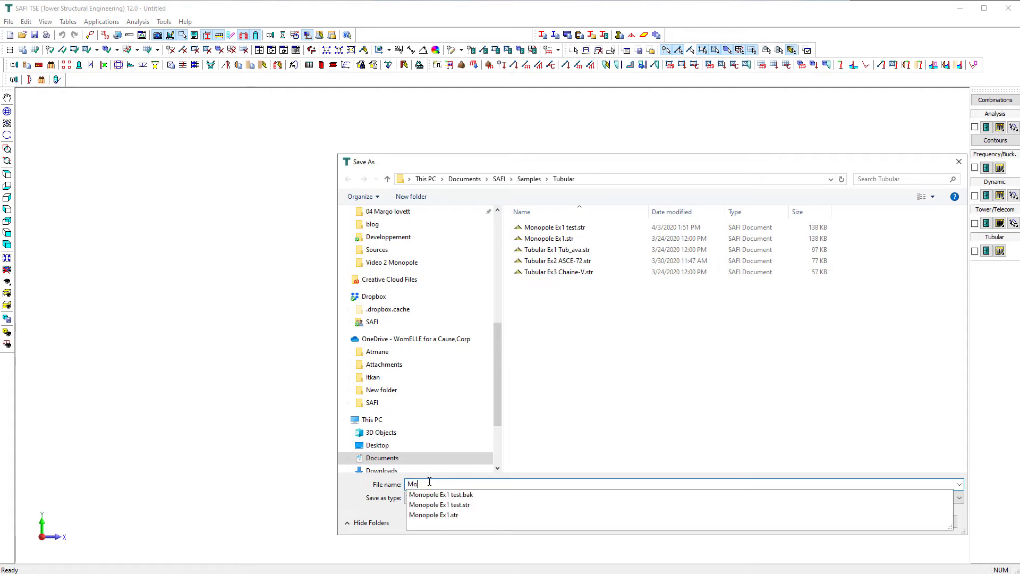
{"action": "type", "text": "nopole 10"}
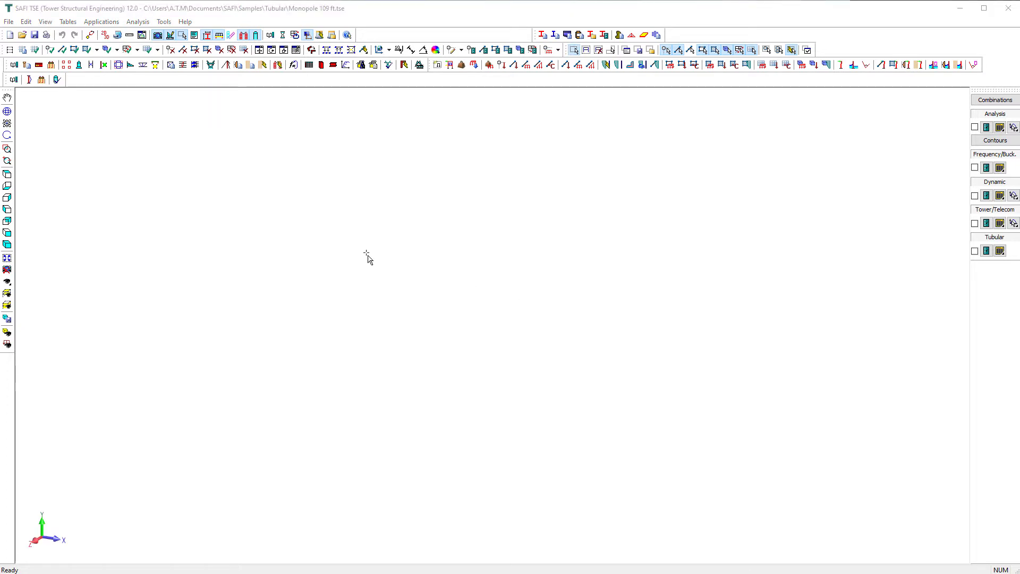
Add three joints in the Joints table at Y = 0, 99 and 109 ft.
{"action": "left_click", "coordinate": [71, 23]}
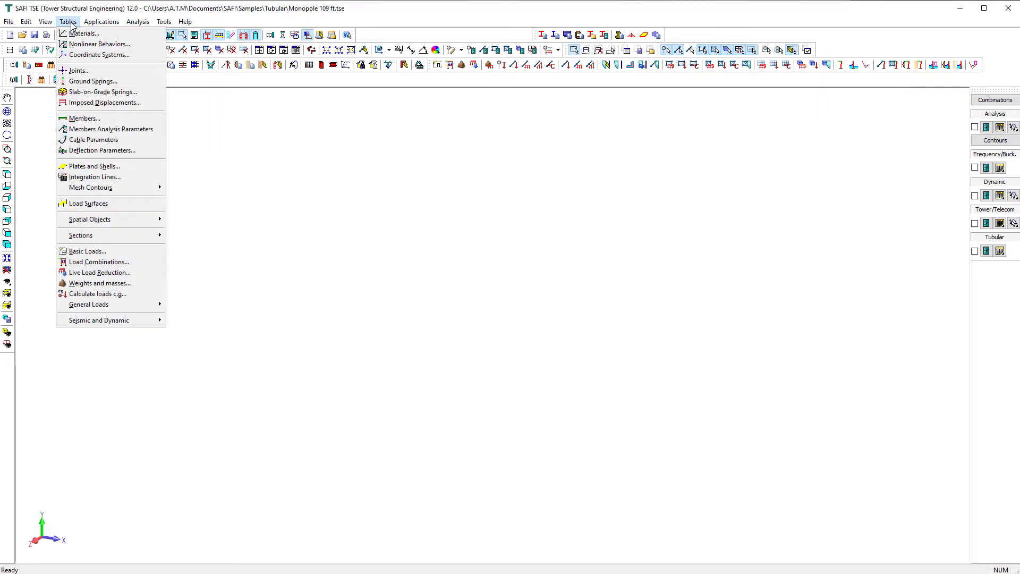
{"action": "left_click", "coordinate": [116, 72]}
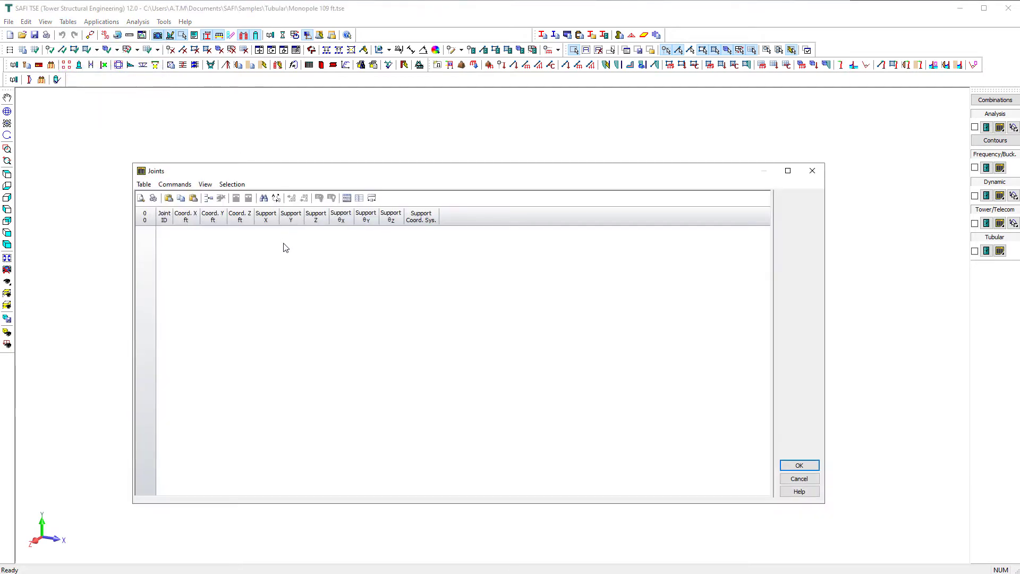
{"action": "left_click", "coordinate": [192, 244]}
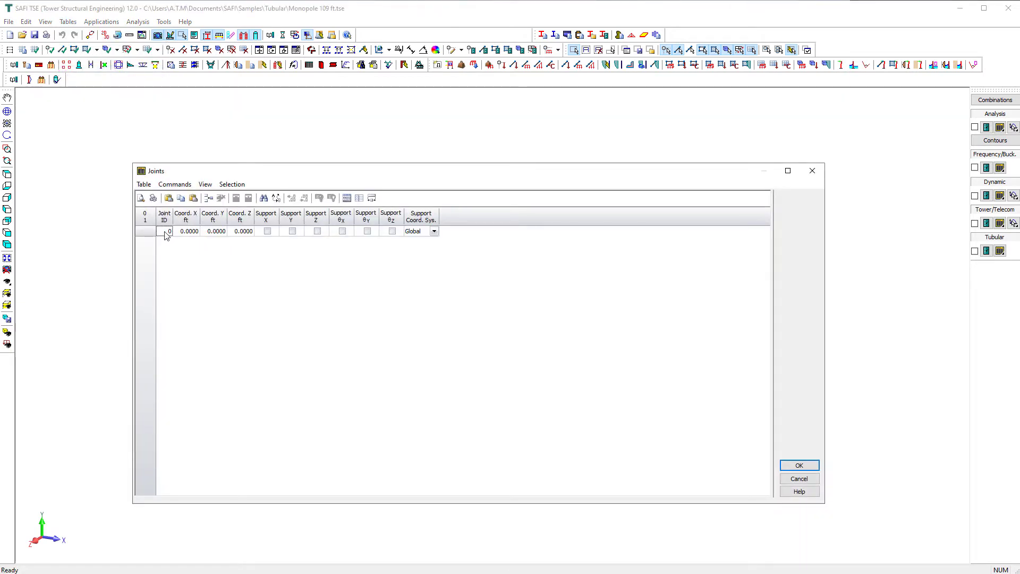
{"action": "key", "text": "Down"}
{"action": "key", "text": "Down"}
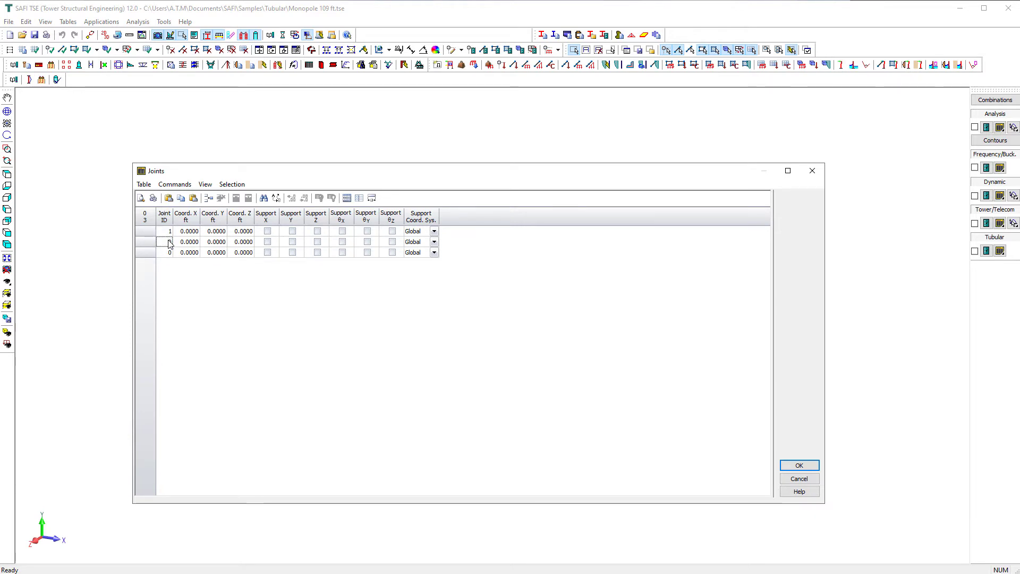
{"action": "left_click", "coordinate": [194, 231]}
{"action": "left_click", "coordinate": [214, 231]}
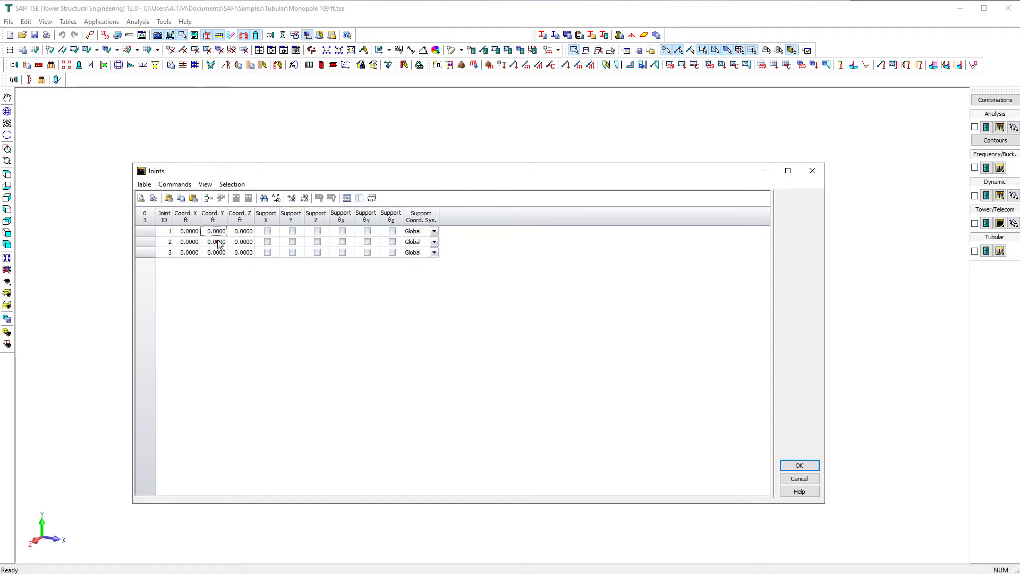
{"action": "left_click", "coordinate": [218, 243]}
{"action": "type", "text": "99"}
{"action": "left_click", "coordinate": [217, 253]}
{"action": "type", "text": "109"}
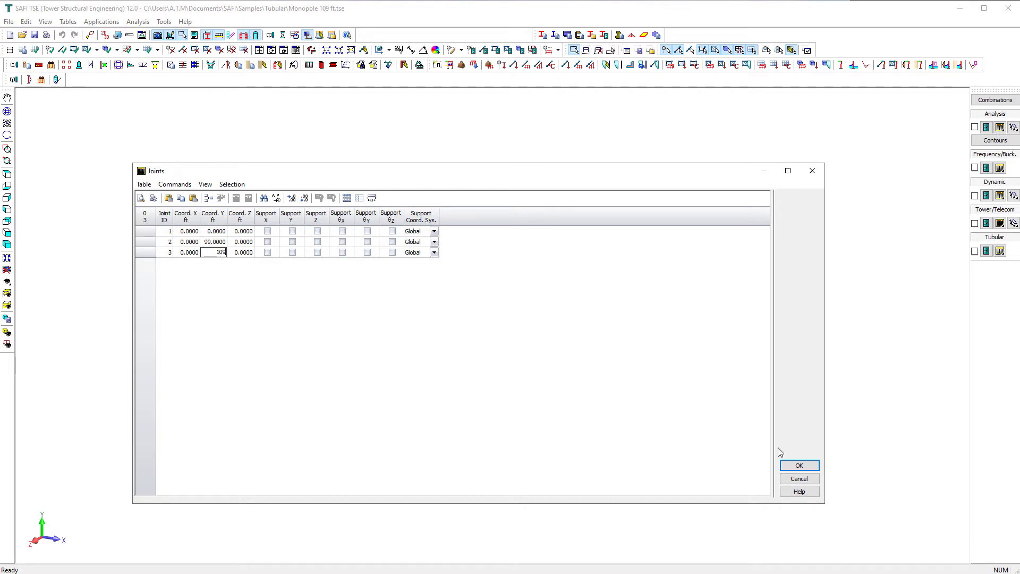
{"action": "left_click", "coordinate": [799, 465]}
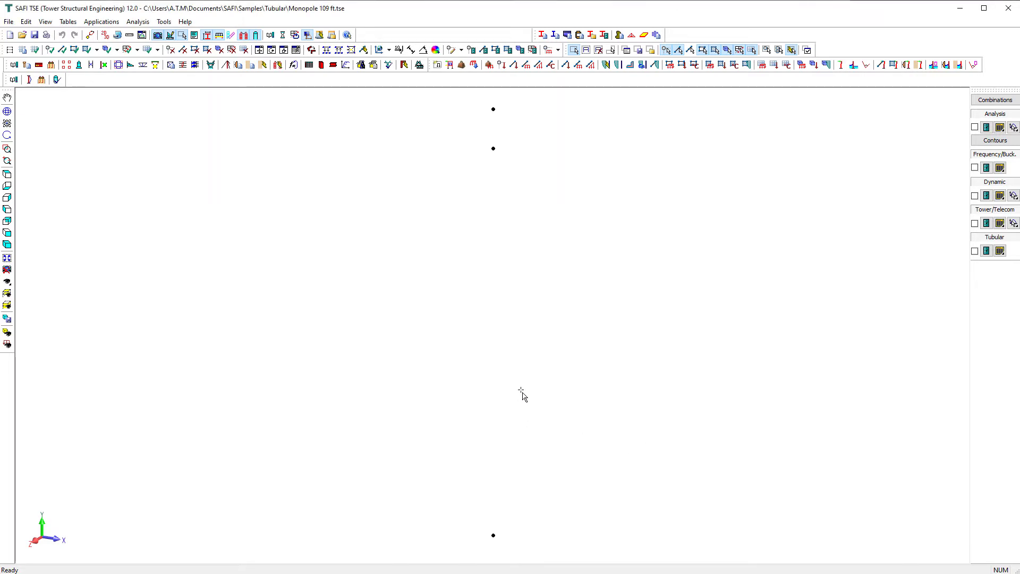
Draw members from the bottom joint up through the 99 ft joint to the top joint.
{"action": "left_click", "coordinate": [62, 50]}
{"action": "left_click", "coordinate": [493, 535]}
{"action": "left_click", "coordinate": [493, 149]}
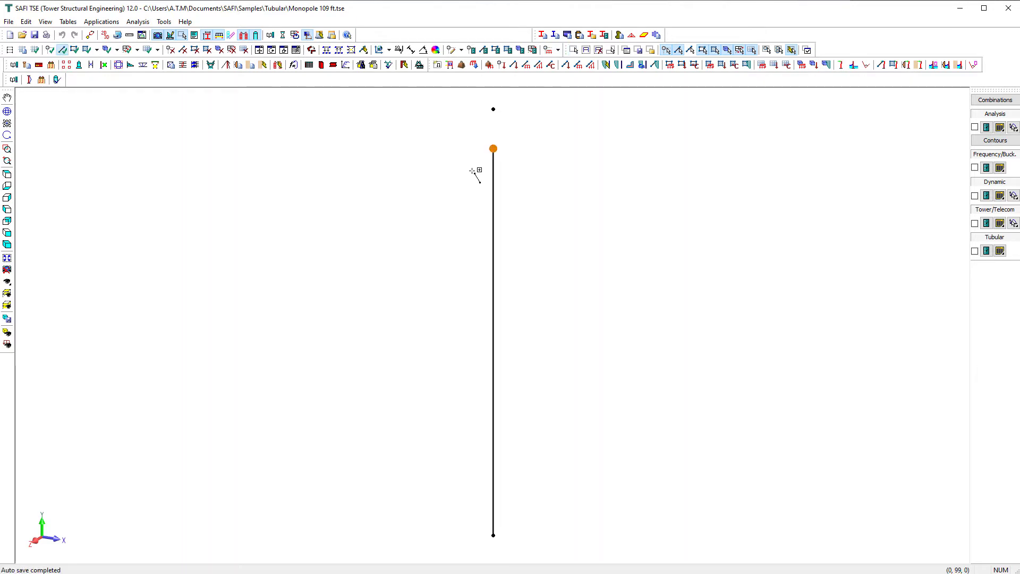
{"action": "left_click", "coordinate": [493, 109]}
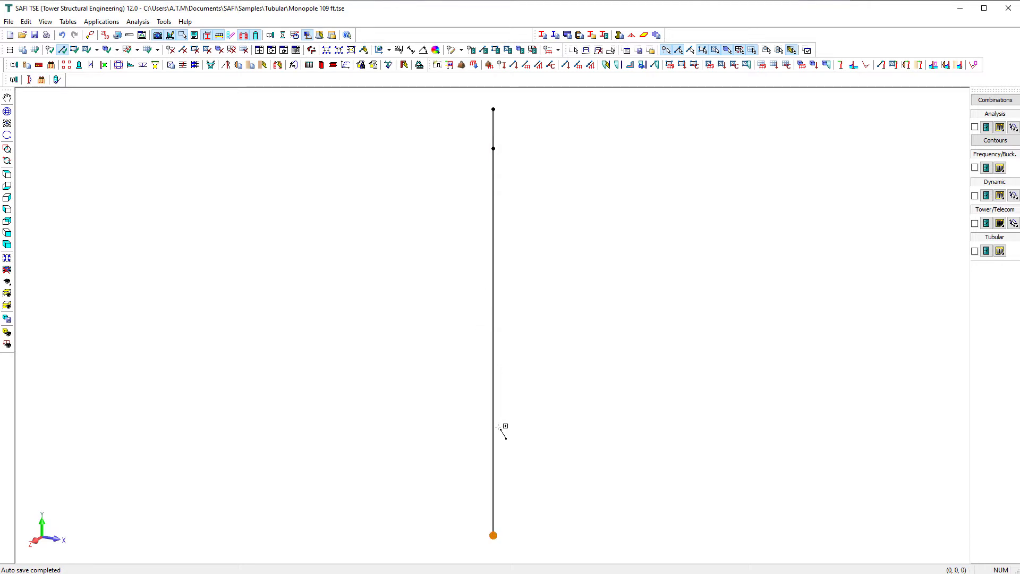
{"action": "key", "text": "Escape"}
Make the bottom joint a fixed support.
{"action": "double_click", "coordinate": [493, 535]}
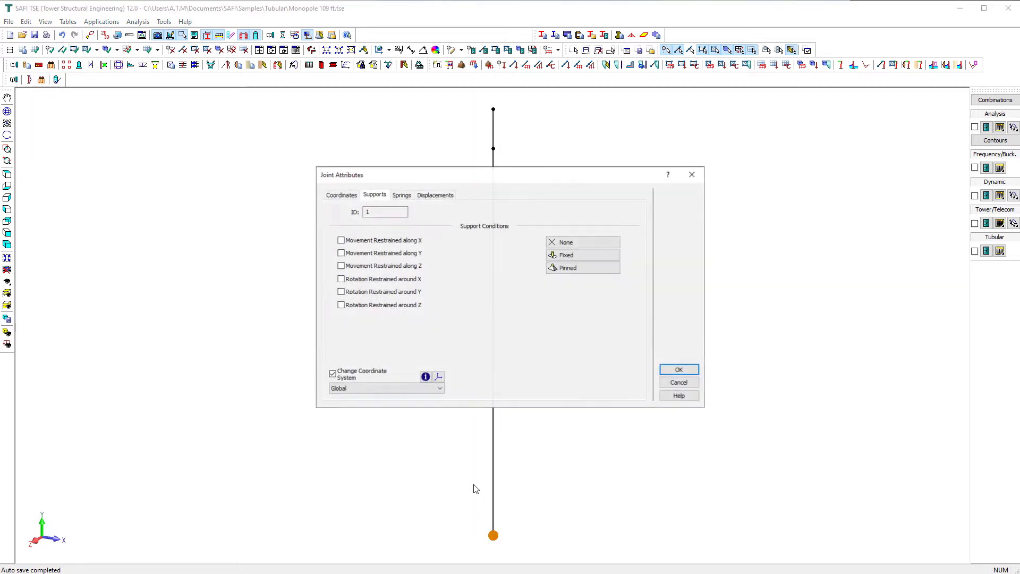
{"action": "left_click", "coordinate": [567, 255]}
{"action": "left_click", "coordinate": [681, 371]}
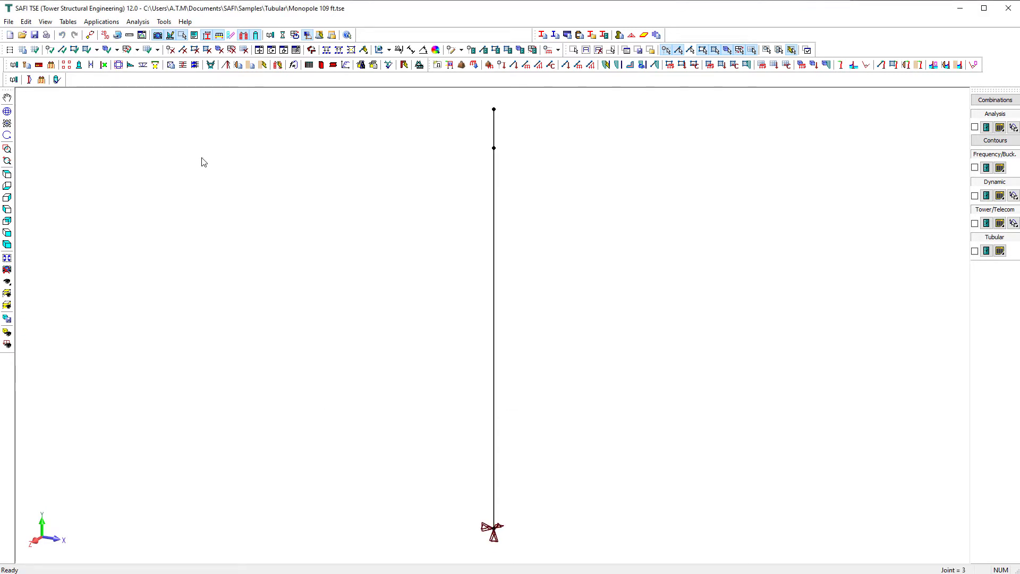
Bring up the material properties from the non-standard section definitions.
{"action": "left_click", "coordinate": [68, 21]}
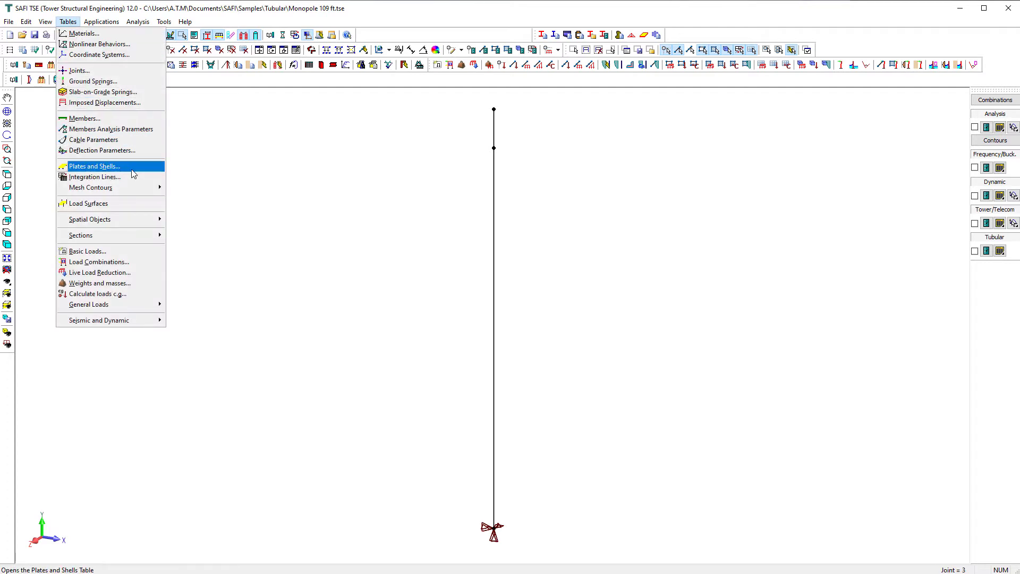
{"action": "mouse_move", "coordinate": [154, 234]}
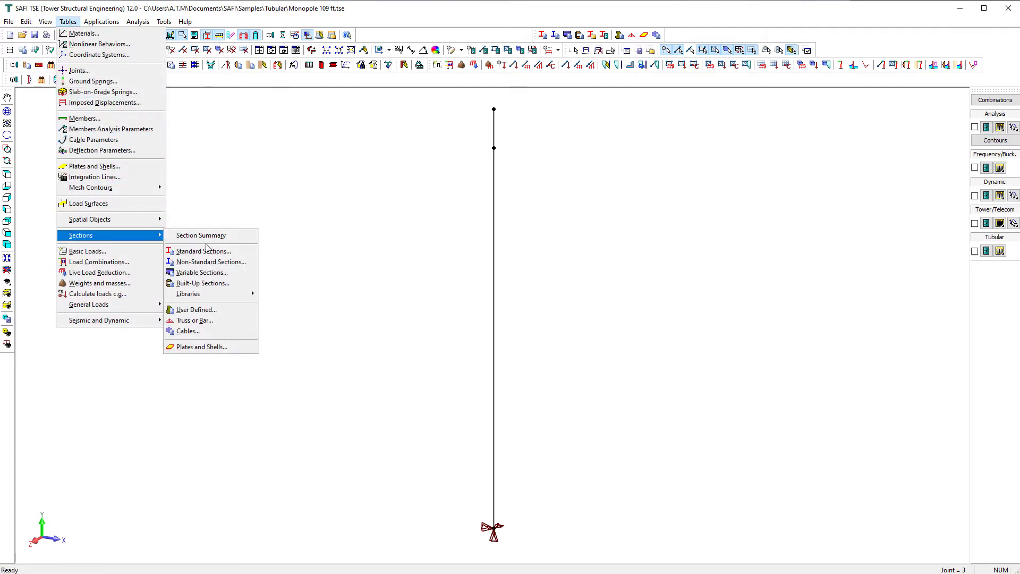
{"action": "left_click", "coordinate": [247, 263]}
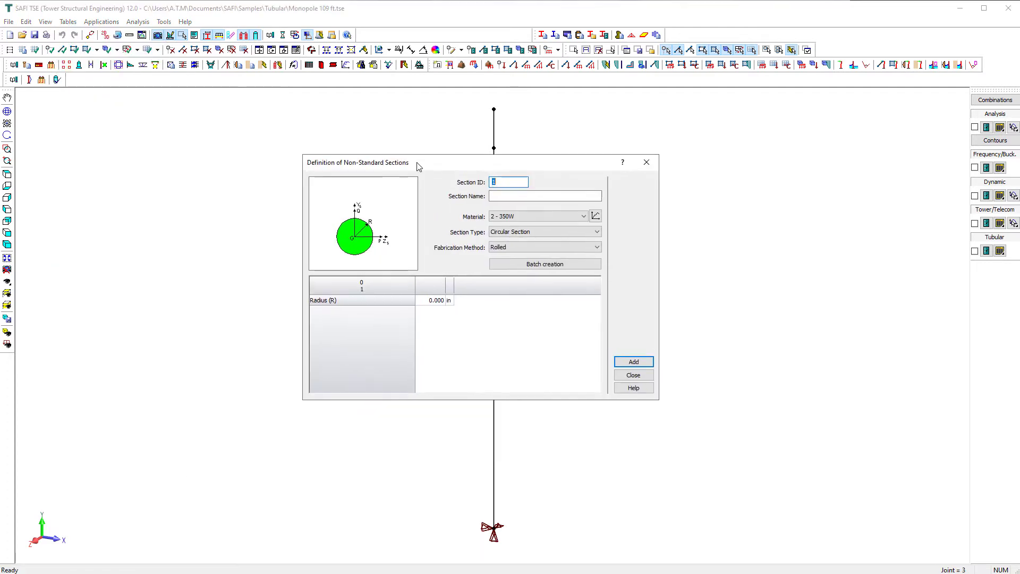
{"action": "left_click", "coordinate": [596, 216]}
{"action": "left_click", "coordinate": [454, 461]}
{"action": "left_click", "coordinate": [456, 461]}
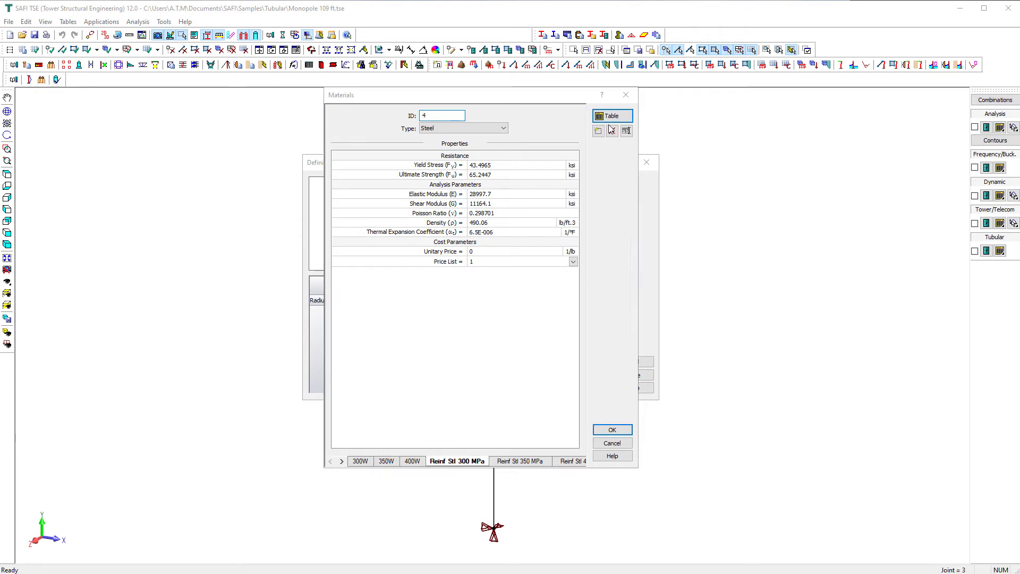
Delete all existing materials and add ASTM A572-65 steel.
{"action": "left_click_drag", "start_coordinate": [146, 231], "coordinate": [130, 432]}
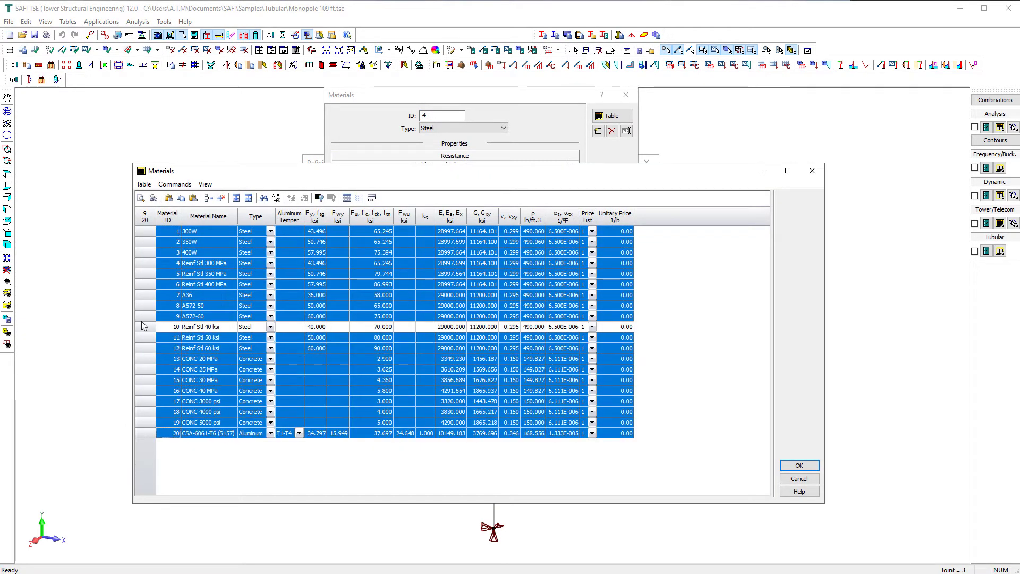
{"action": "key", "text": "Delete"}
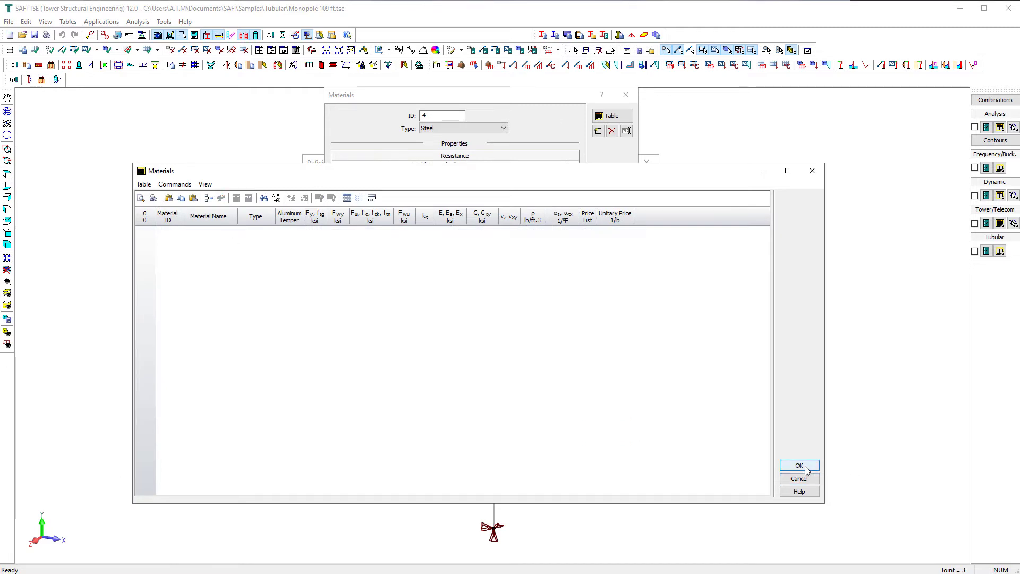
{"action": "left_click", "coordinate": [799, 466]}
{"action": "left_click", "coordinate": [598, 131]}
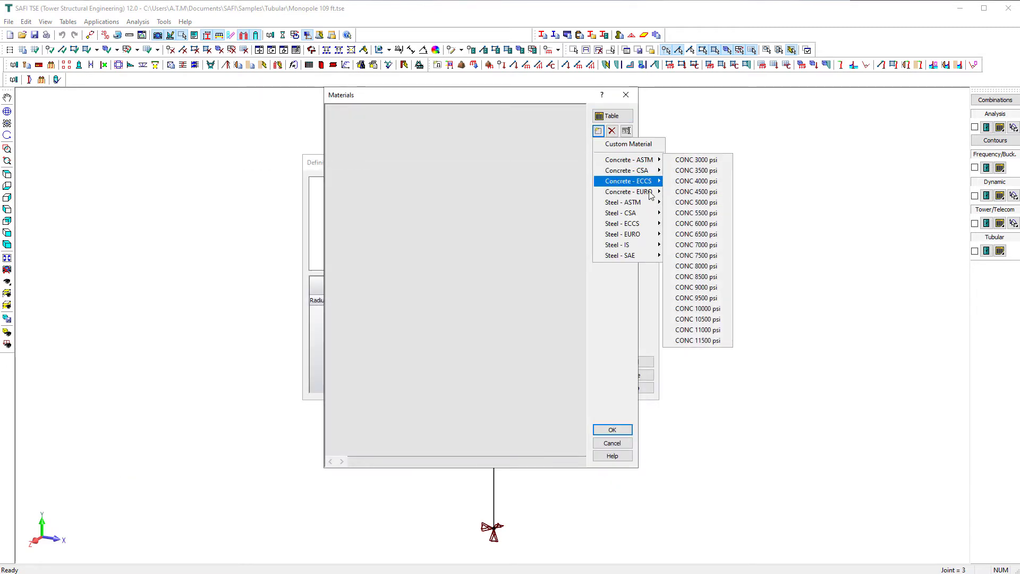
{"action": "mouse_move", "coordinate": [655, 208]}
{"action": "left_click", "coordinate": [687, 333]}
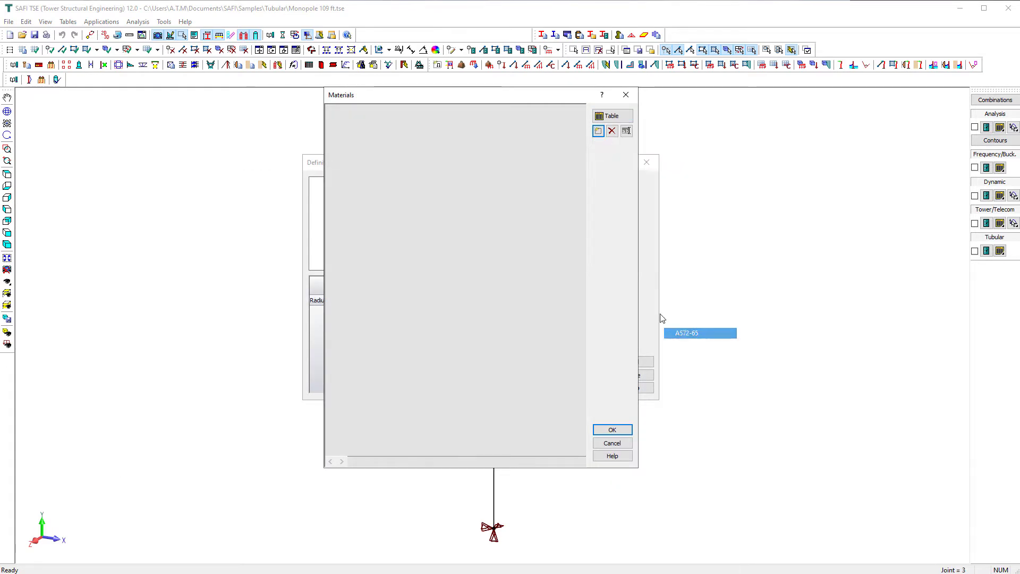
Add section Tub 18-sides as an 18-sided tube tapering 46 to 26 in, 0.25 in thick.
{"action": "left_click", "coordinate": [601, 431]}
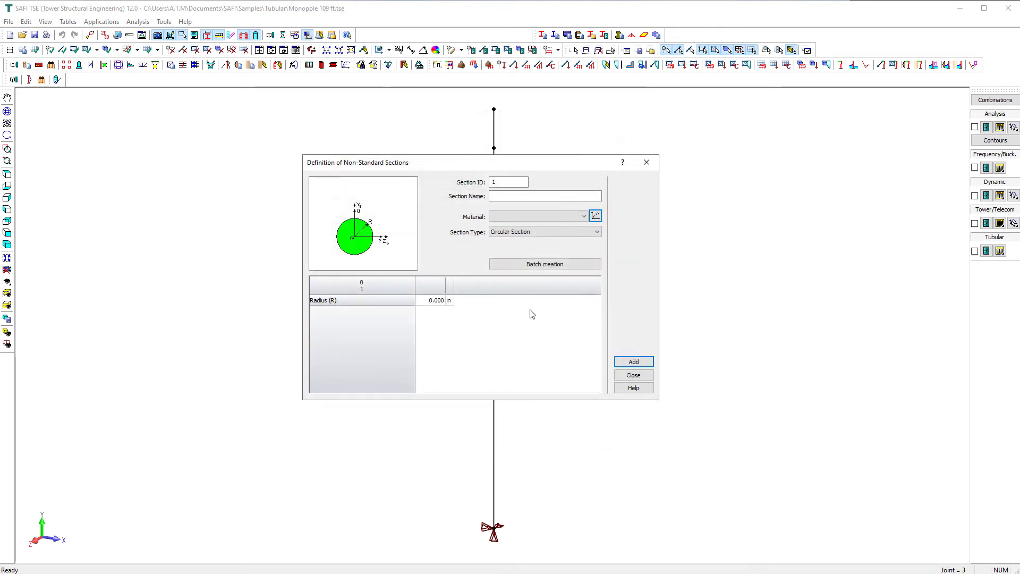
{"action": "left_click", "coordinate": [497, 196]}
{"action": "type", "text": "Tub-"}
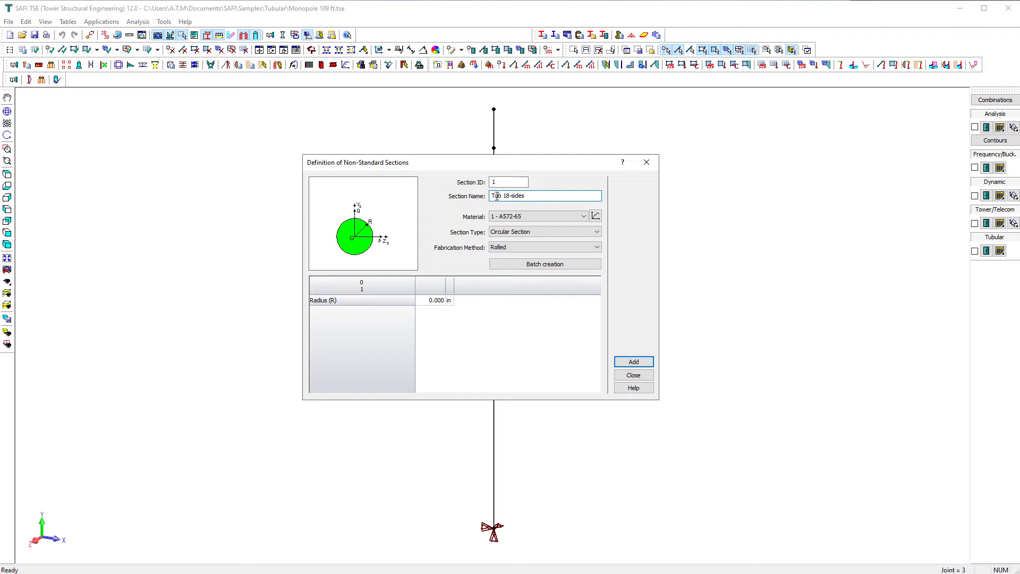
{"action": "left_click", "coordinate": [558, 231]}
{"action": "scroll", "coordinate": [537, 371], "scroll_direction": "down", "scroll_amount": 5}
{"action": "left_click", "coordinate": [537, 400]}
{"action": "left_click", "coordinate": [434, 299]}
{"action": "type", "text": "46"}
{"action": "left_click", "coordinate": [434, 311]}
{"action": "type", "text": "26"}
{"action": "left_click", "coordinate": [433, 321]}
{"action": "type", "text": "0.2"}
{"action": "left_click", "coordinate": [429, 331]}
{"action": "type", "text": "1"}
{"action": "left_click", "coordinate": [632, 362]}
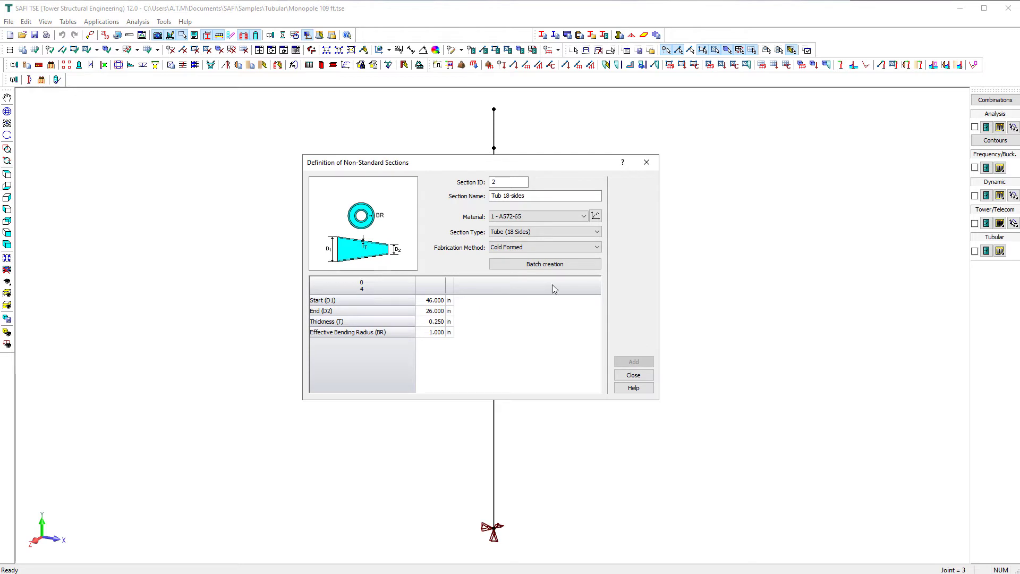
Add section Tub round as a circular tube, 26 in diameter, 0.25 in thick.
{"action": "left_click", "coordinate": [505, 196]}
{"action": "left_click_drag", "start_coordinate": [506, 196], "coordinate": [531, 195]}
{"action": "type", "text": "round"}
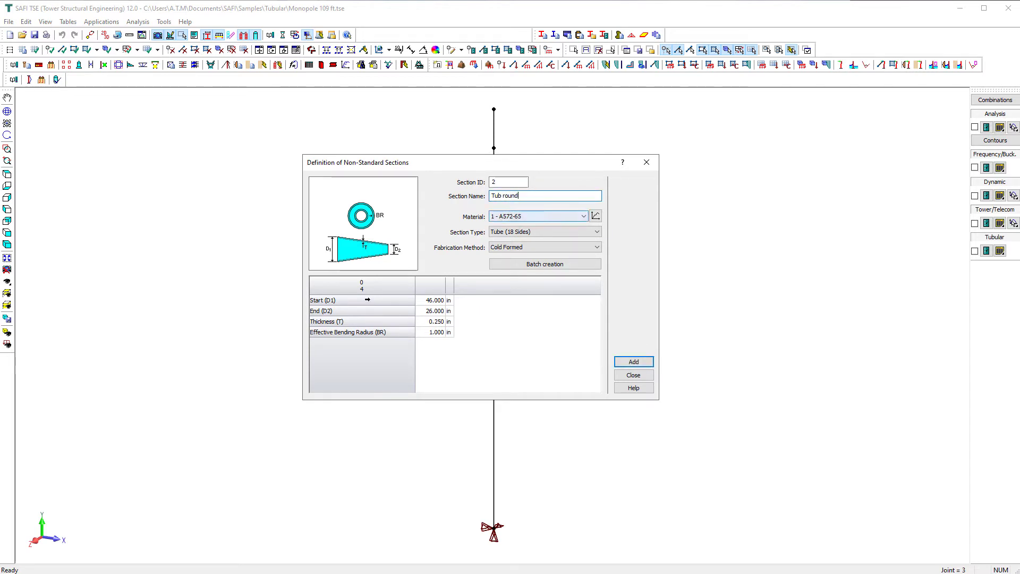
{"action": "left_click", "coordinate": [518, 232]}
{"action": "left_click", "coordinate": [509, 393]}
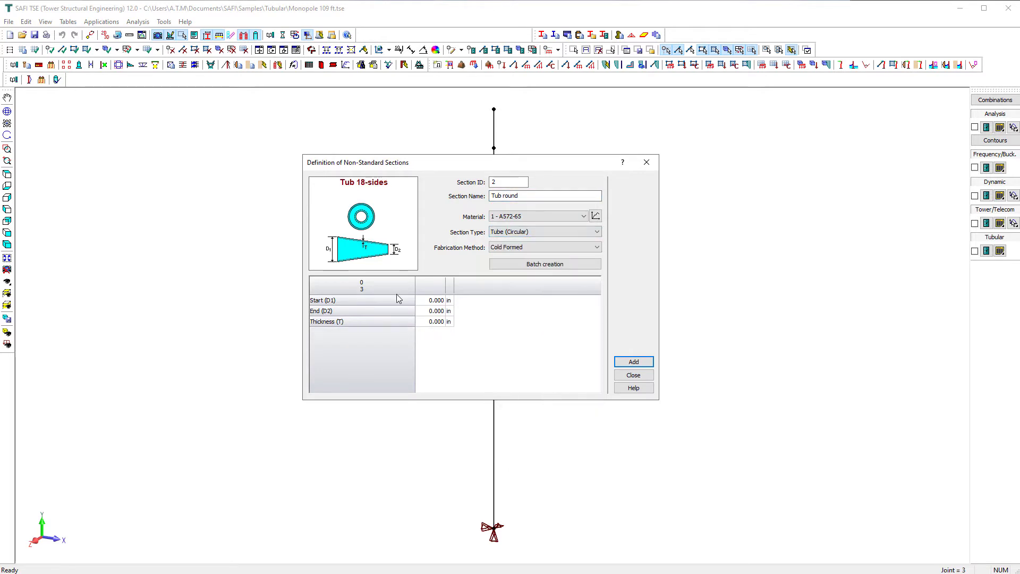
{"action": "left_click", "coordinate": [432, 299]}
{"action": "left_click", "coordinate": [436, 312]}
{"action": "type", "text": "26"}
{"action": "left_click", "coordinate": [435, 322]}
{"action": "type", "text": "0.25"}
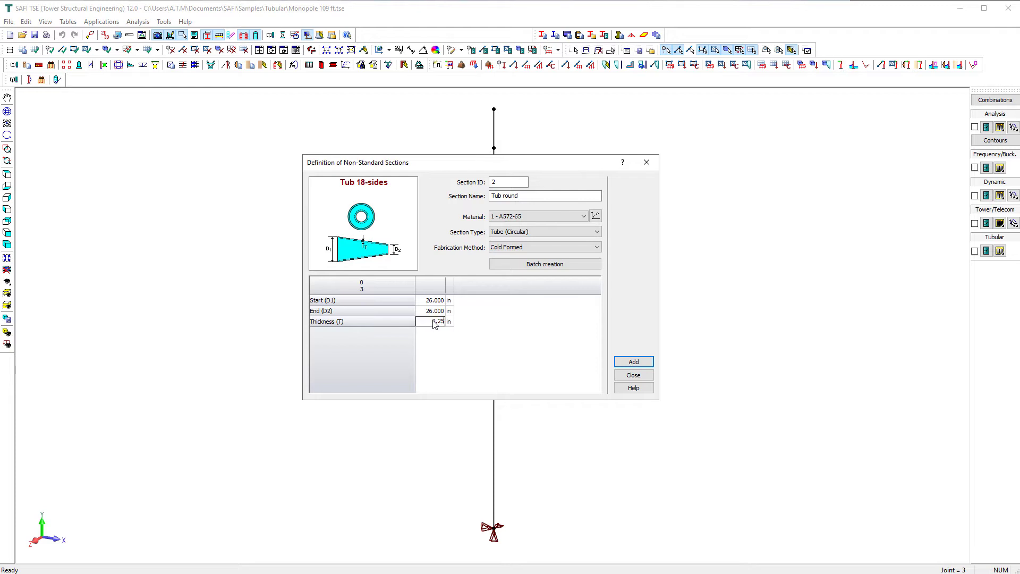
{"action": "left_click", "coordinate": [632, 361]}
Review the Tub round and Tub 18-sides properties and accept the section list.
{"action": "left_click", "coordinate": [633, 375]}
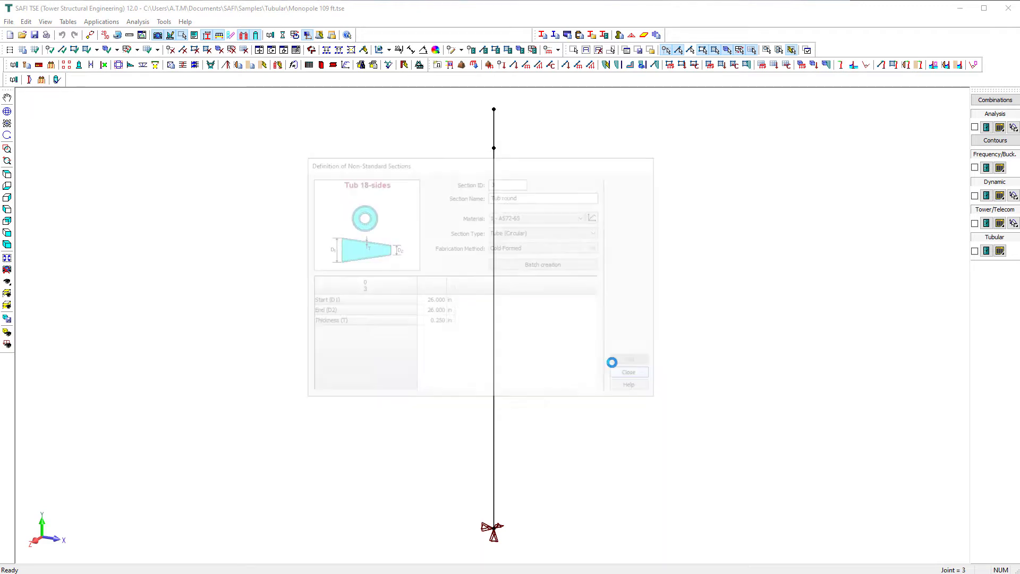
{"action": "left_click", "coordinate": [390, 448]}
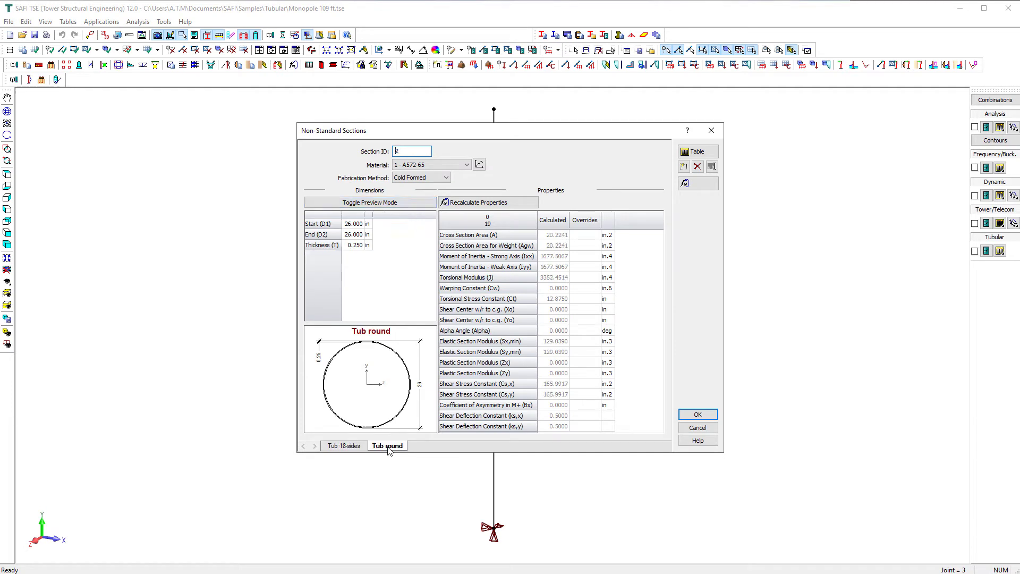
{"action": "left_click", "coordinate": [356, 449]}
{"action": "left_click", "coordinate": [700, 415]}
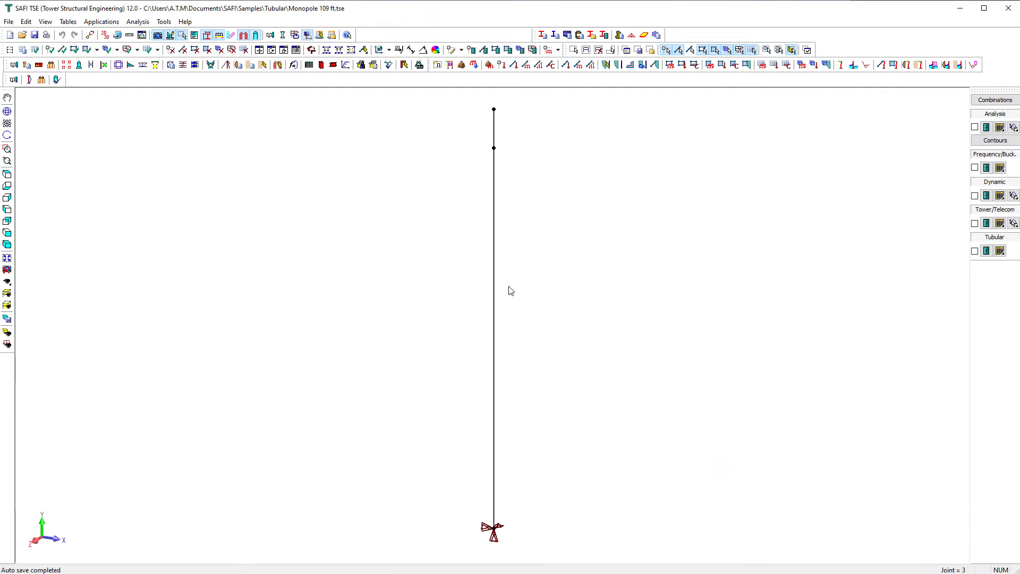
Assign the Tub 18-sides section to the main 99 ft pole member.
{"action": "double_click", "coordinate": [494, 291]}
{"action": "left_click", "coordinate": [449, 190]}
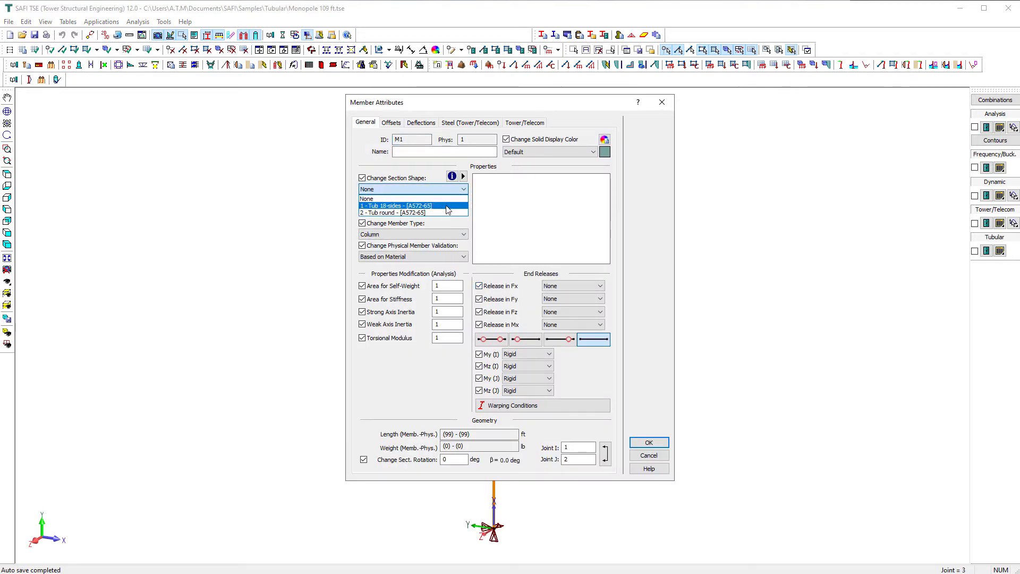
{"action": "left_click", "coordinate": [449, 206]}
{"action": "left_click", "coordinate": [649, 443]}
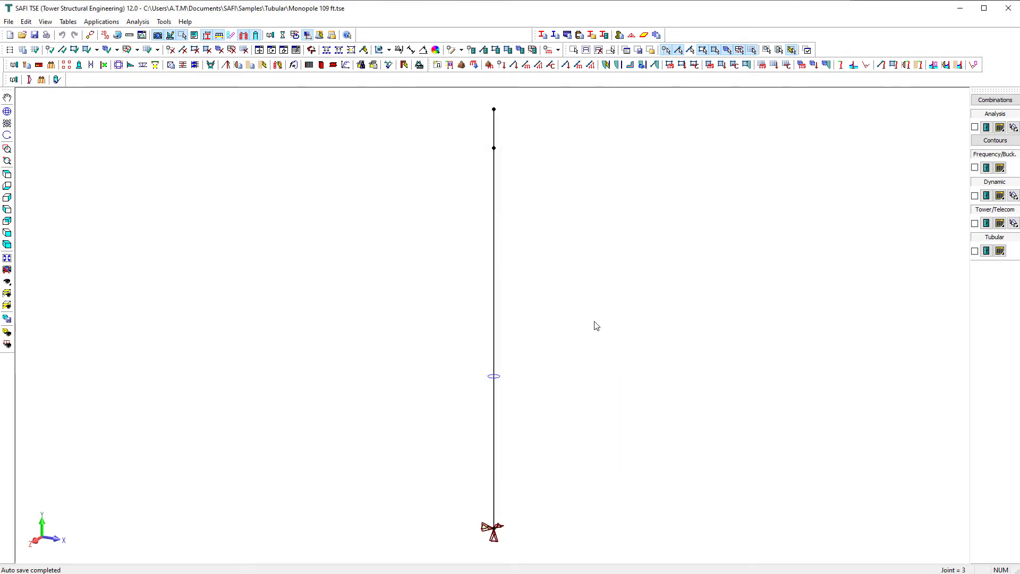
Assign Tub round to the top member and display members as rendered tubes.
{"action": "double_click", "coordinate": [494, 128]}
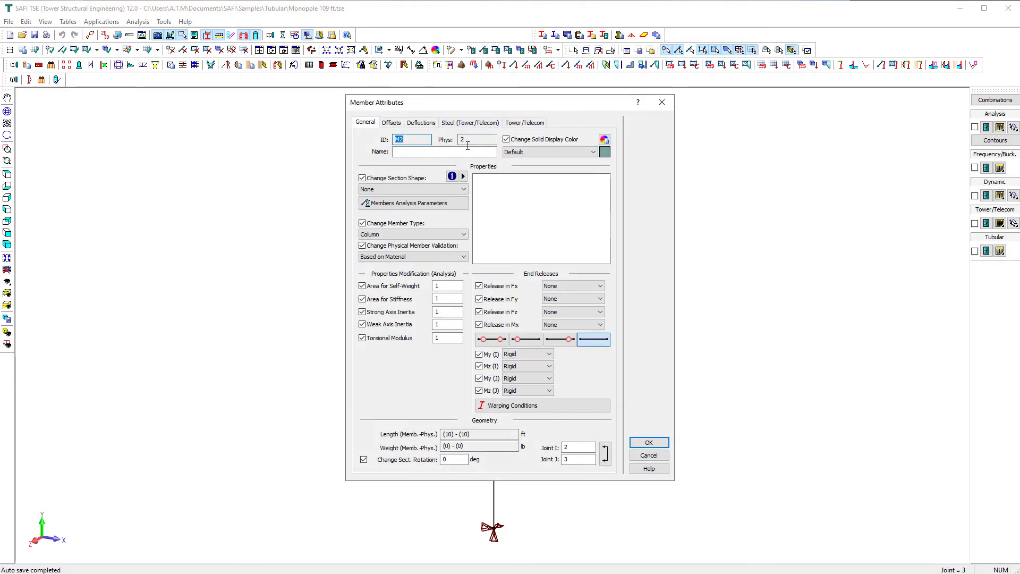
{"action": "left_click", "coordinate": [425, 189]}
{"action": "left_click", "coordinate": [415, 213]}
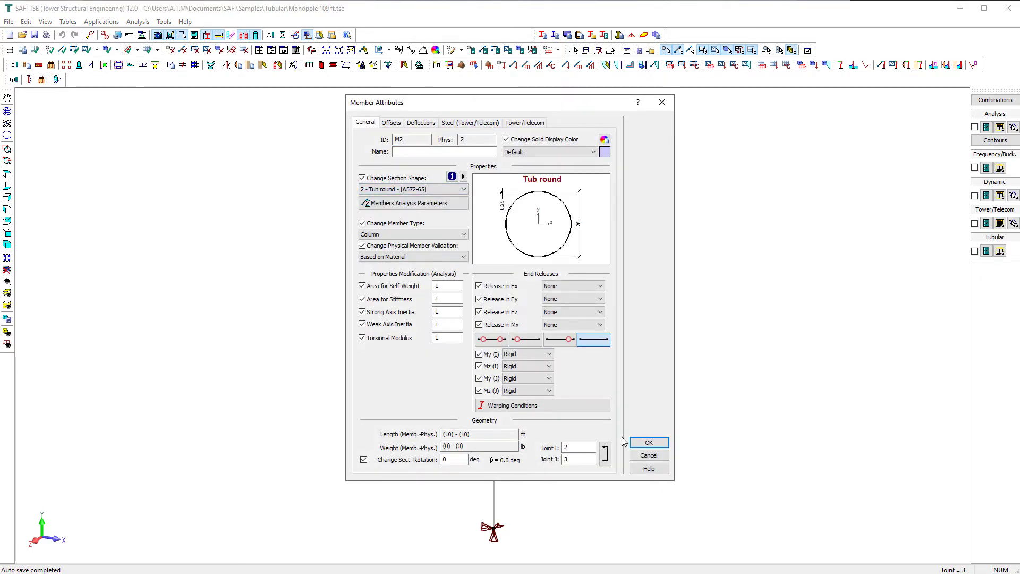
{"action": "left_click", "coordinate": [632, 443]}
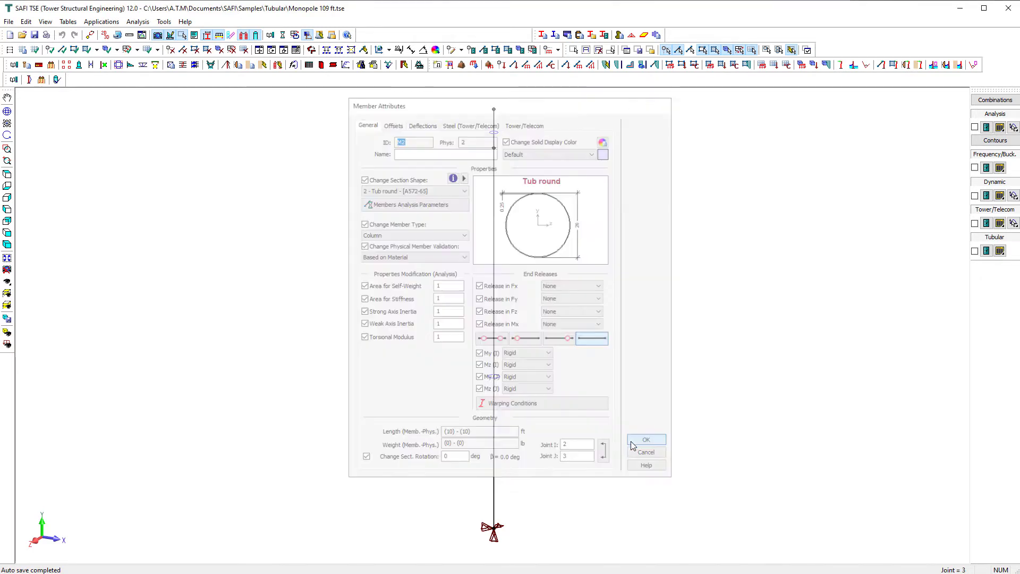
{"action": "left_click", "coordinate": [7, 333]}
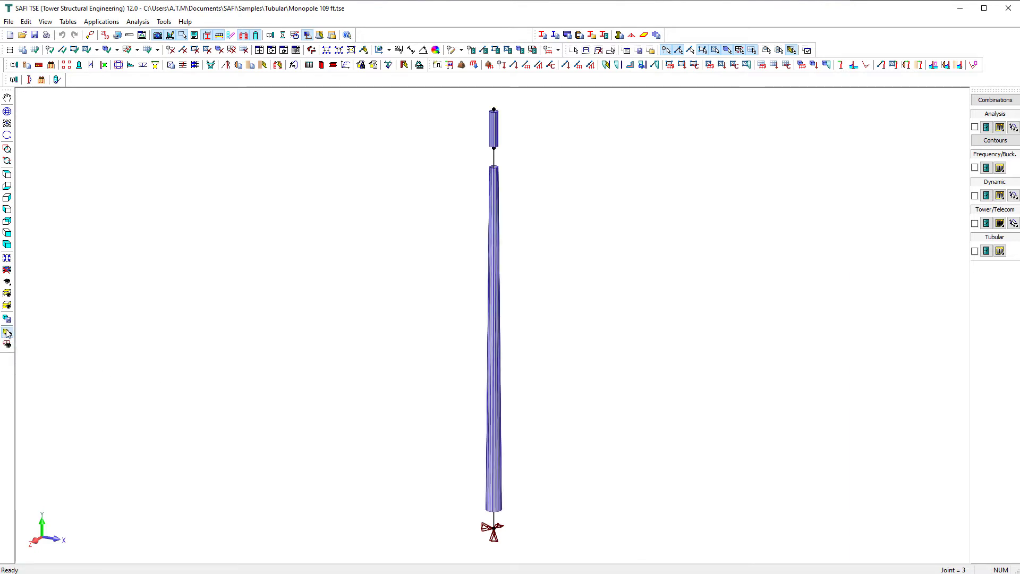
Set the member dimensions ratio to 100% and return the pole to single-line view.
{"action": "left_click", "coordinate": [142, 34]}
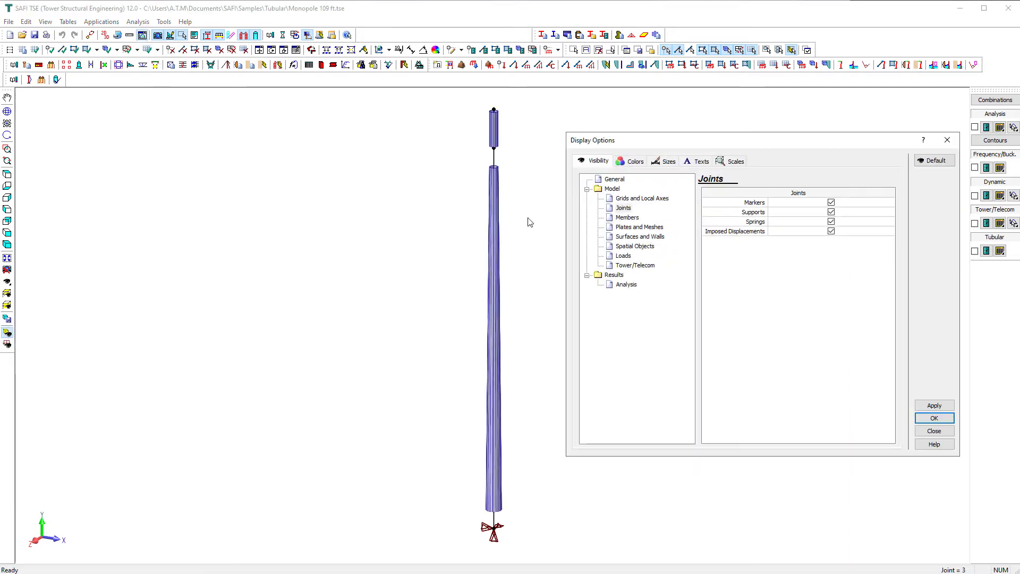
{"action": "left_click", "coordinate": [670, 162]}
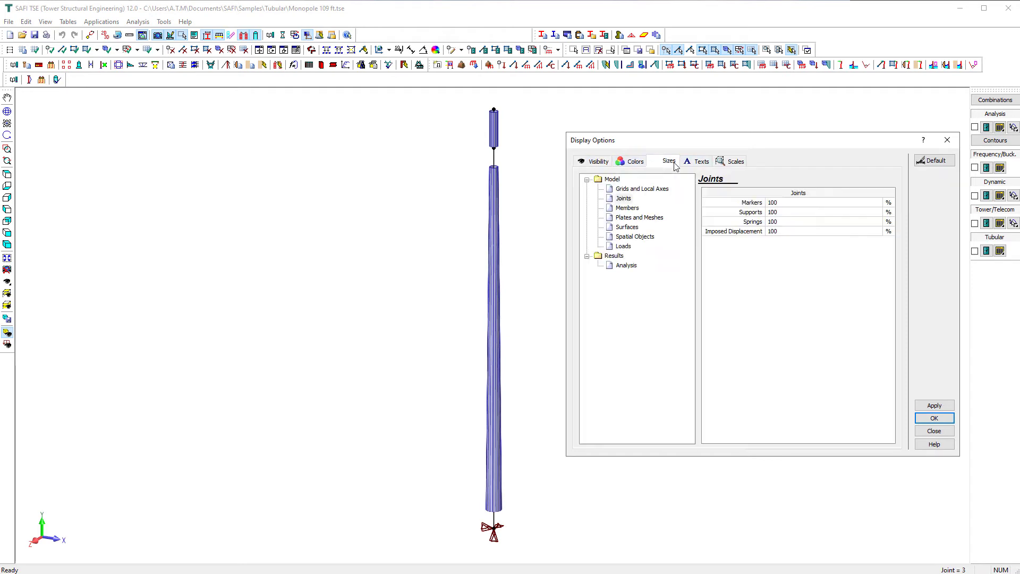
{"action": "left_click", "coordinate": [627, 207]}
{"action": "left_click", "coordinate": [774, 212]}
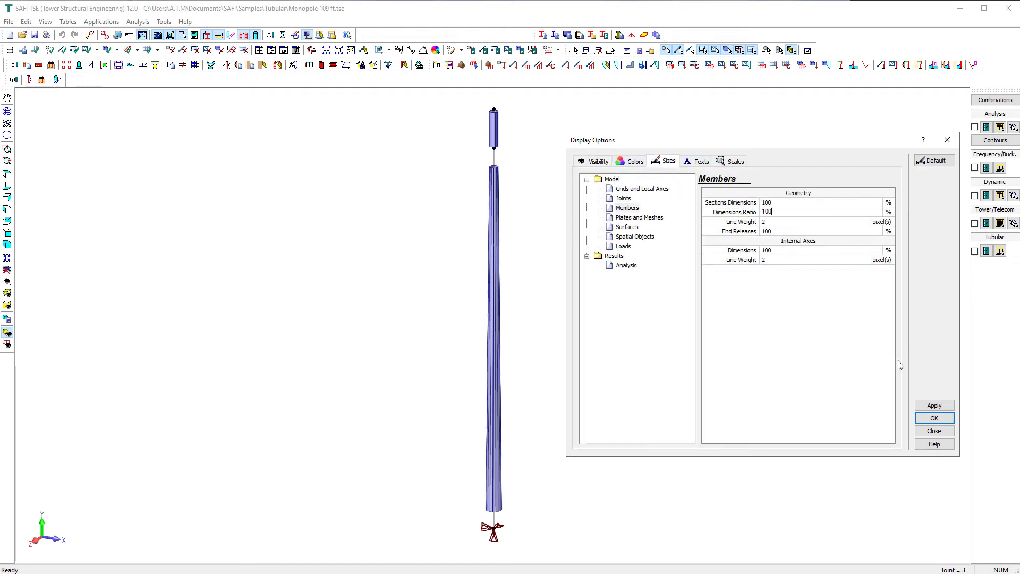
{"action": "type", "text": "100"}
{"action": "left_click", "coordinate": [934, 405]}
{"action": "left_click", "coordinate": [934, 418]}
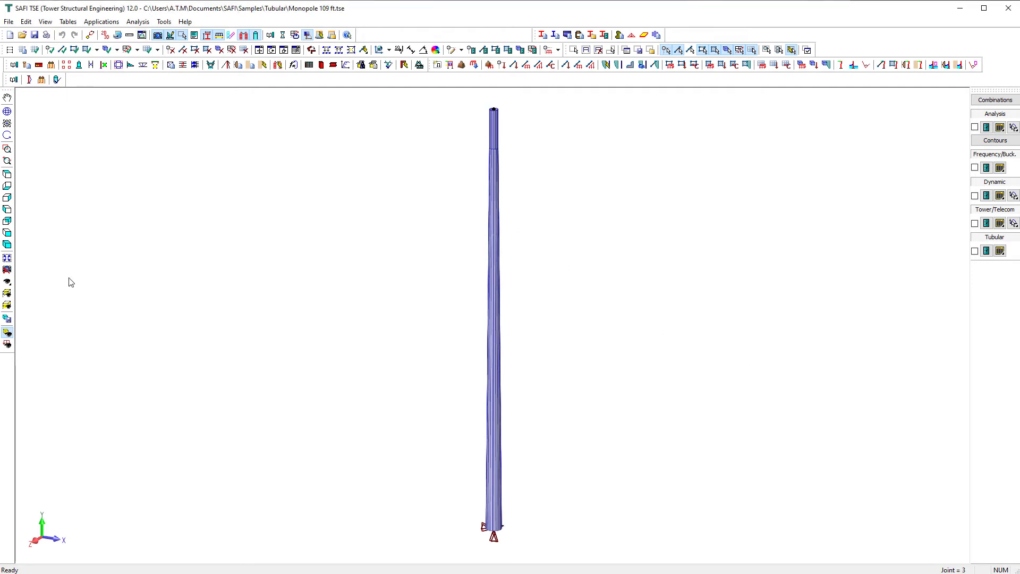
{"action": "left_click", "coordinate": [8, 332]}
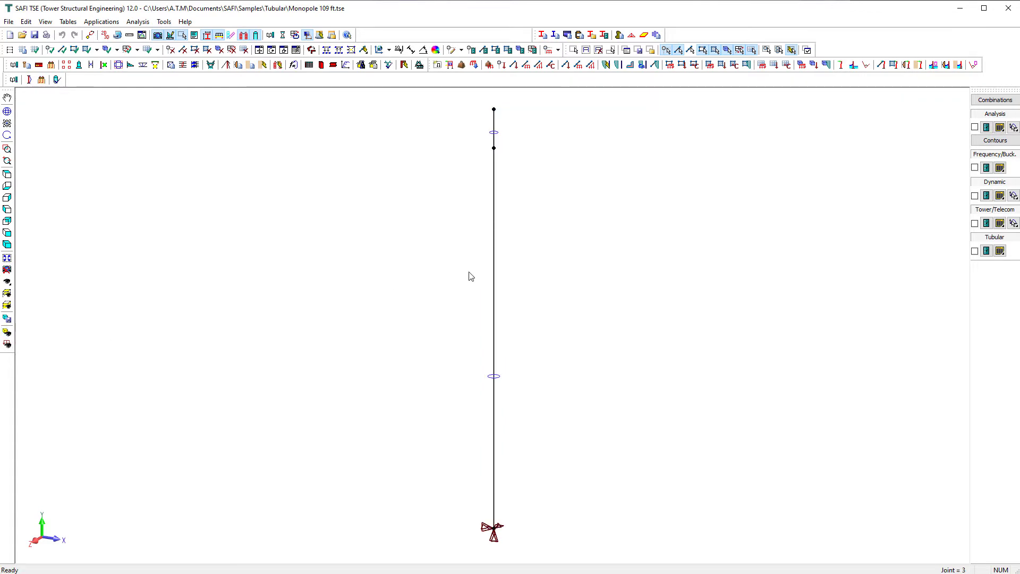
Subdivide the main pole member with 20 cuts into independent members, then render it.
{"action": "left_click", "coordinate": [494, 286]}
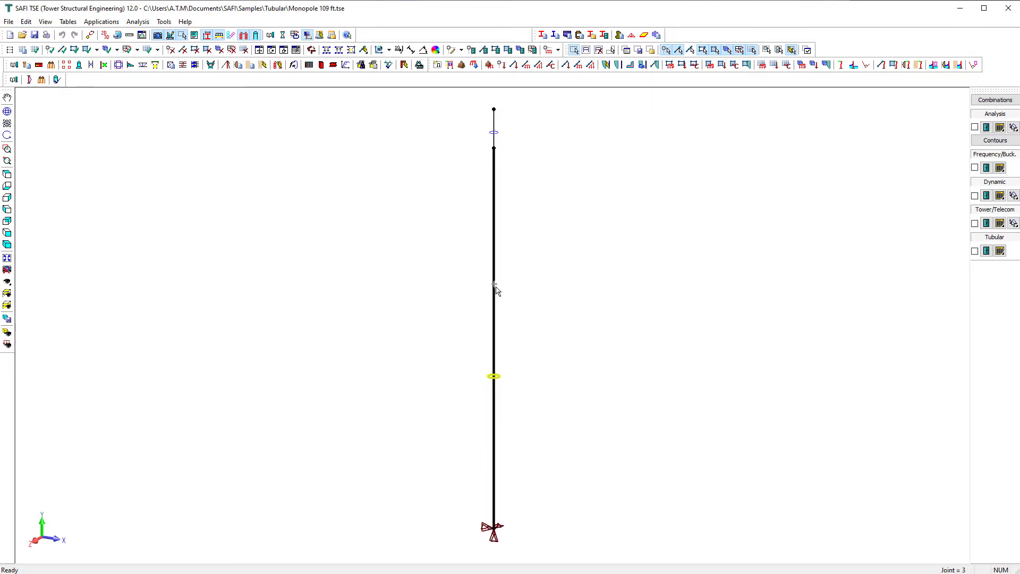
{"action": "left_click", "coordinate": [326, 49]}
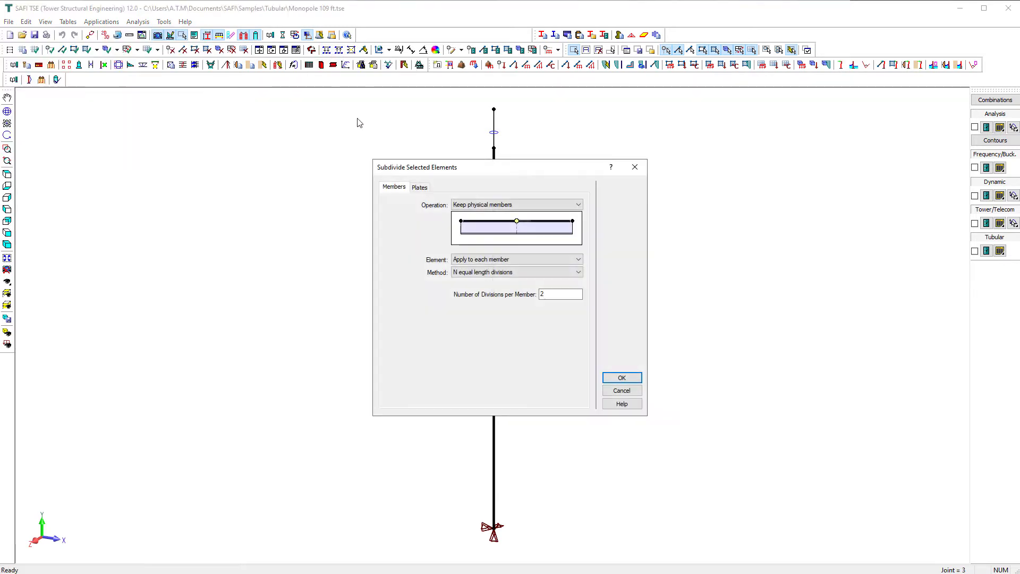
{"action": "left_click", "coordinate": [578, 205]}
{"action": "left_click", "coordinate": [510, 220]}
{"action": "left_click_drag", "start_coordinate": [550, 294], "coordinate": [529, 294]}
{"action": "type", "text": "0"}
{"action": "left_click", "coordinate": [621, 377]}
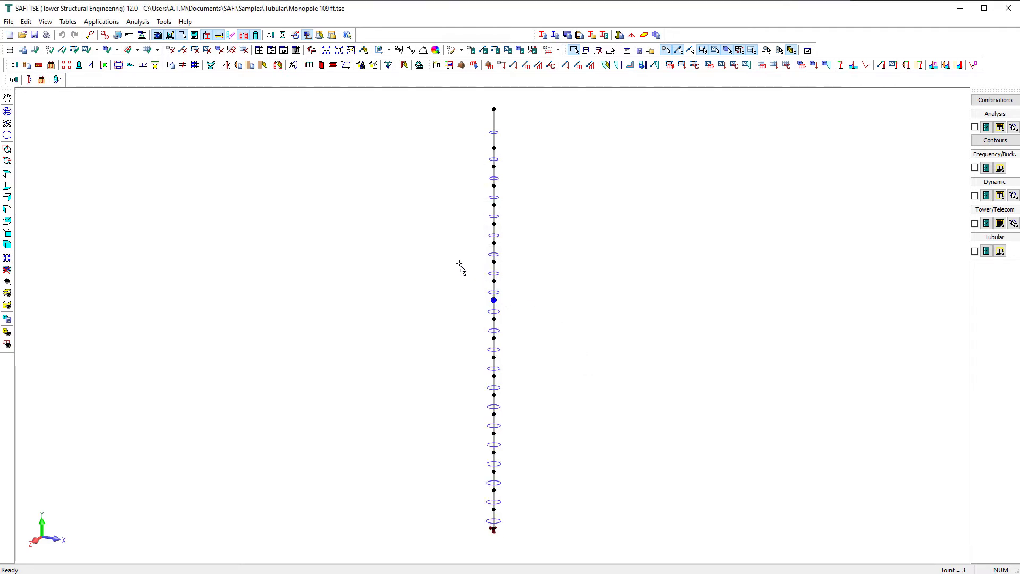
{"action": "left_click", "coordinate": [7, 332]}
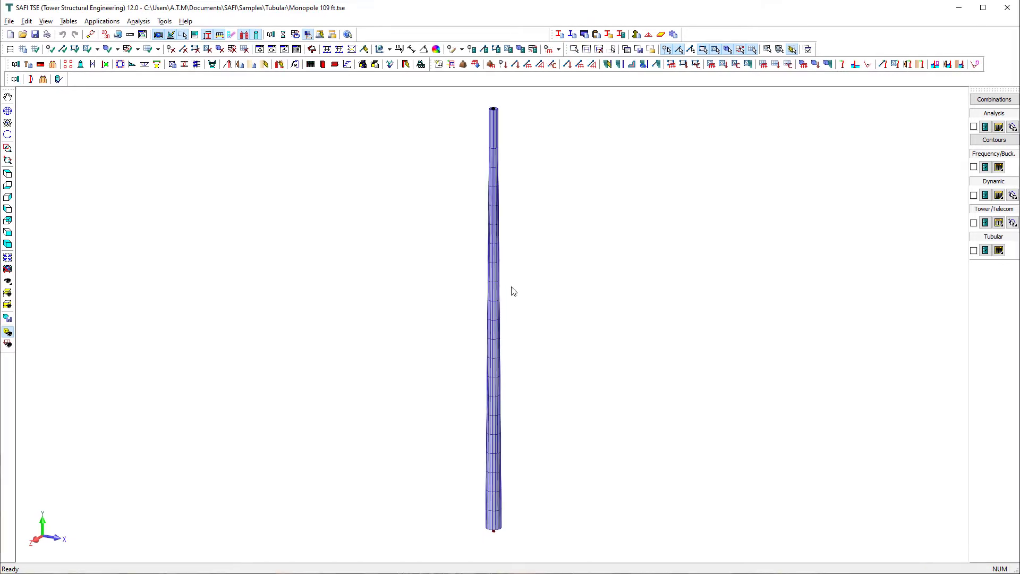
Keep TIA-222-H selected as the tubular design standard and accept the parameters.
{"action": "left_click", "coordinate": [16, 79]}
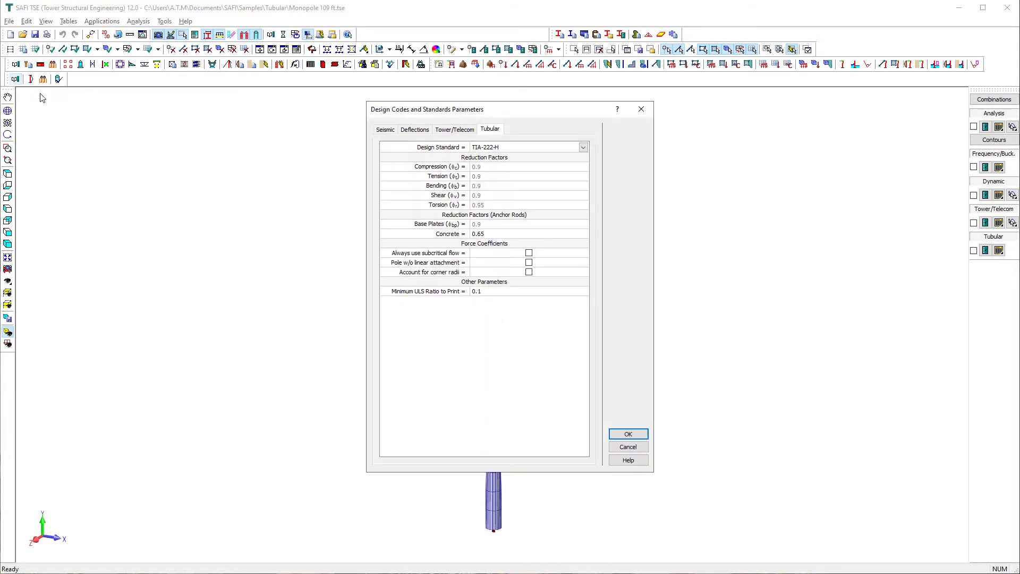
{"action": "left_click", "coordinate": [513, 149]}
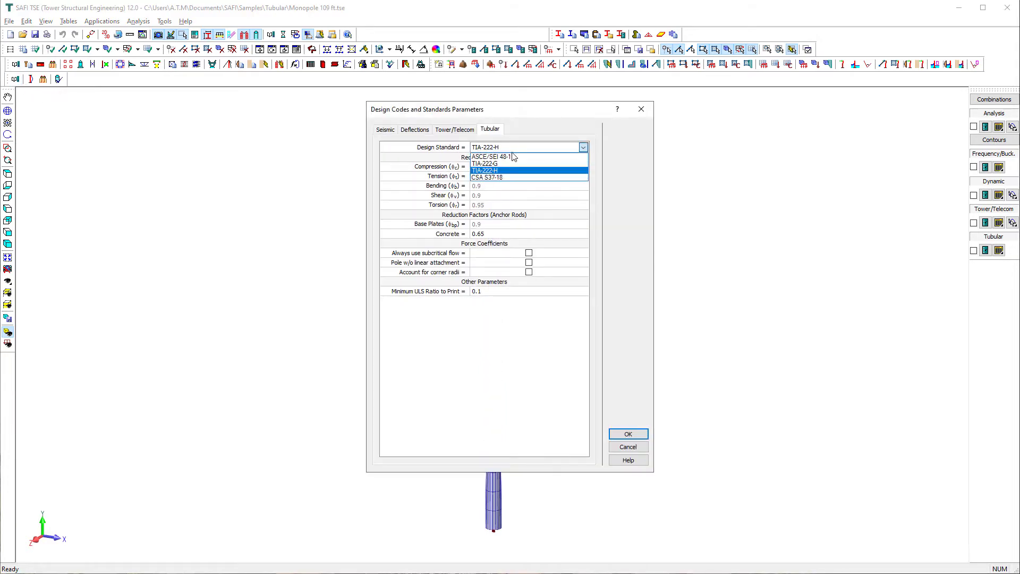
{"action": "left_click", "coordinate": [508, 170]}
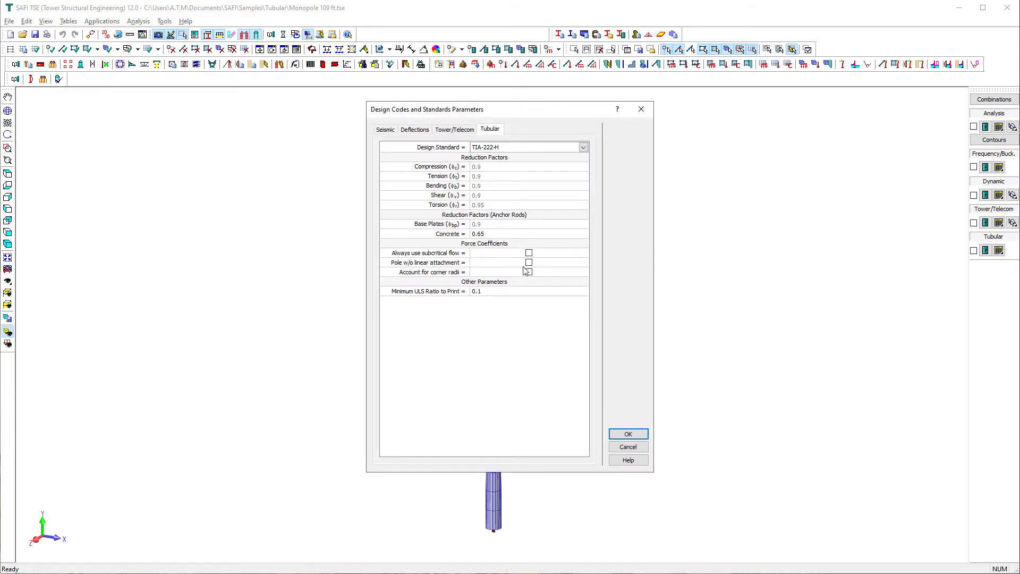
{"action": "left_click", "coordinate": [628, 434]}
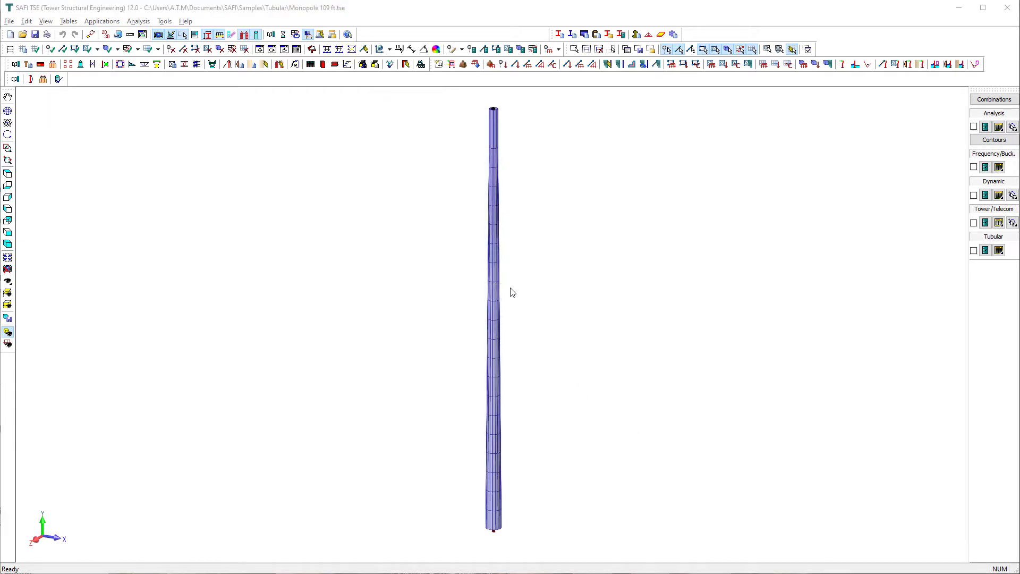
Create a new custom Generic antenna definition with four attachments.
{"action": "left_click", "coordinate": [240, 65]}
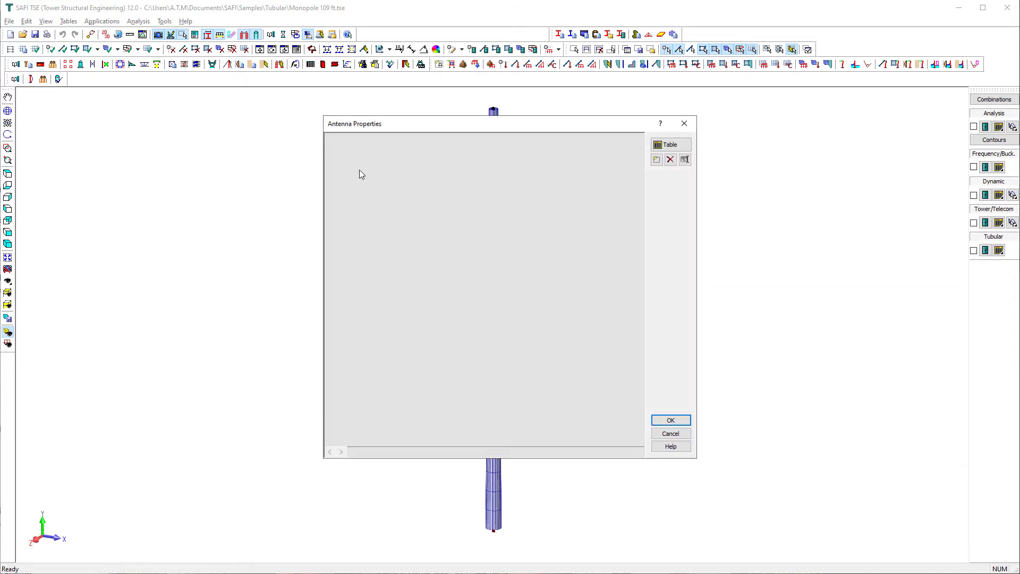
{"action": "left_click", "coordinate": [657, 160]}
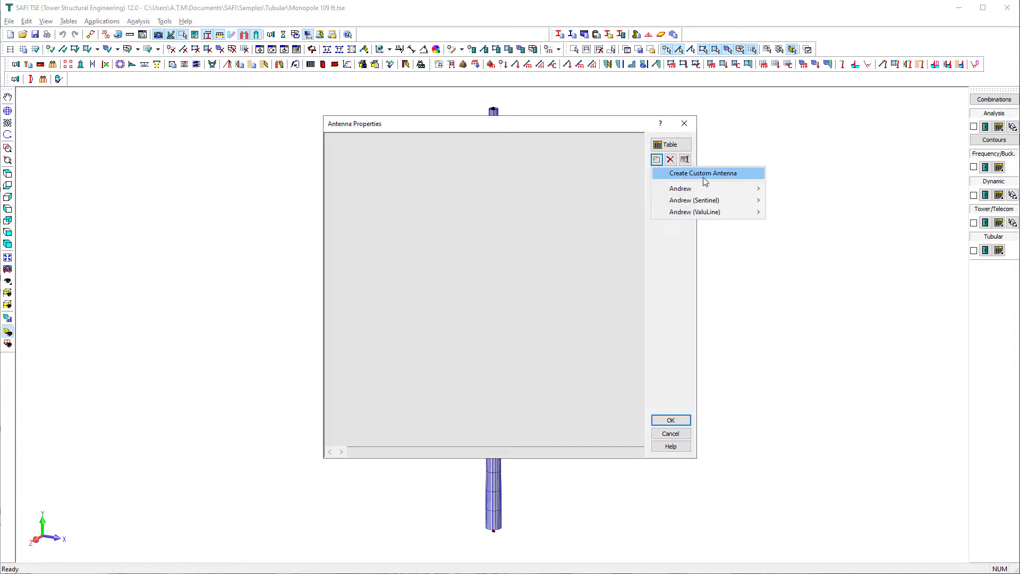
{"action": "left_click", "coordinate": [720, 178]}
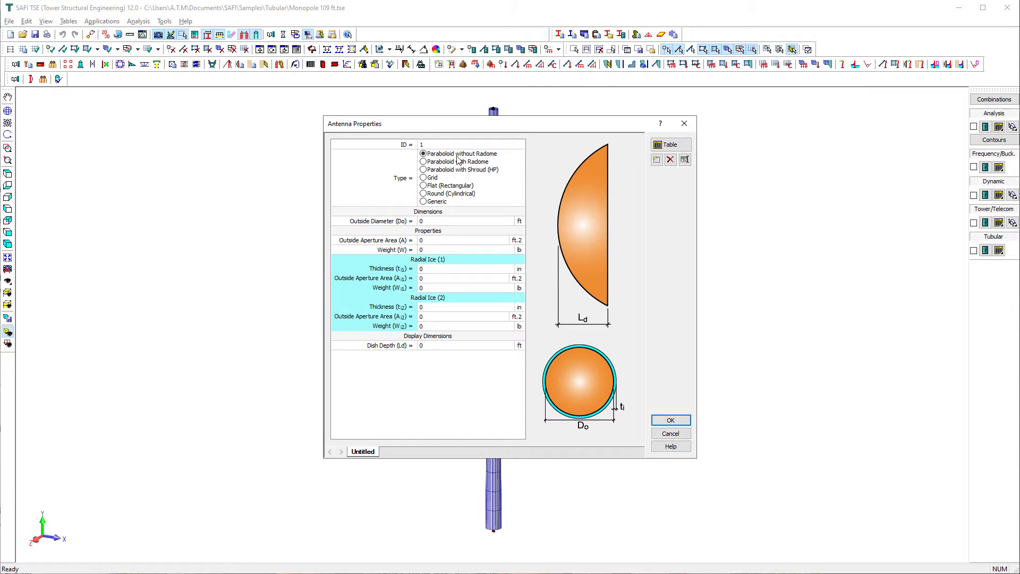
{"action": "left_click", "coordinate": [436, 202]}
{"action": "left_click", "coordinate": [430, 222]}
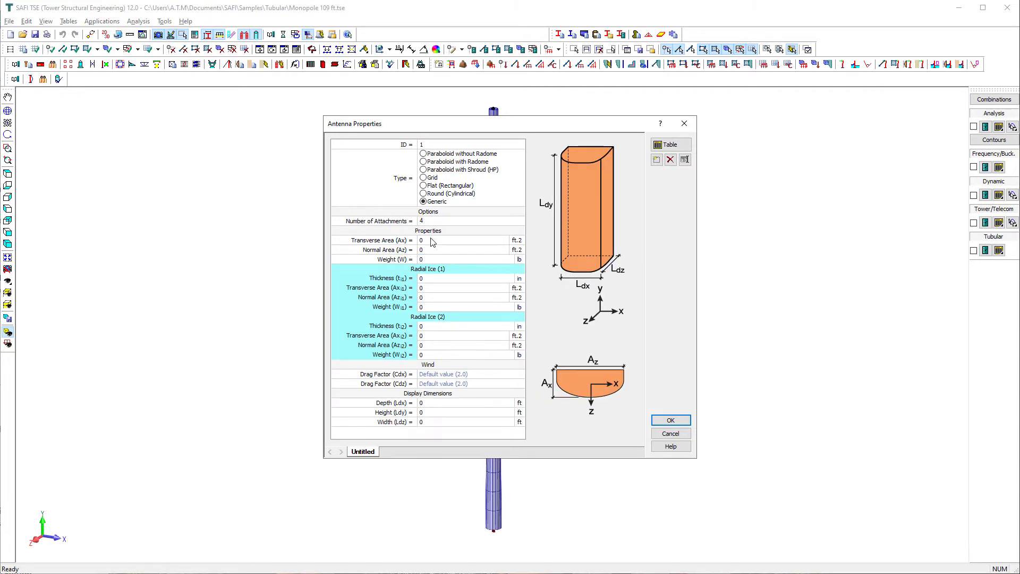
Enter transverse and normal areas of 3 ft² and an antenna weight of 20 lb.
{"action": "left_click", "coordinate": [432, 240]}
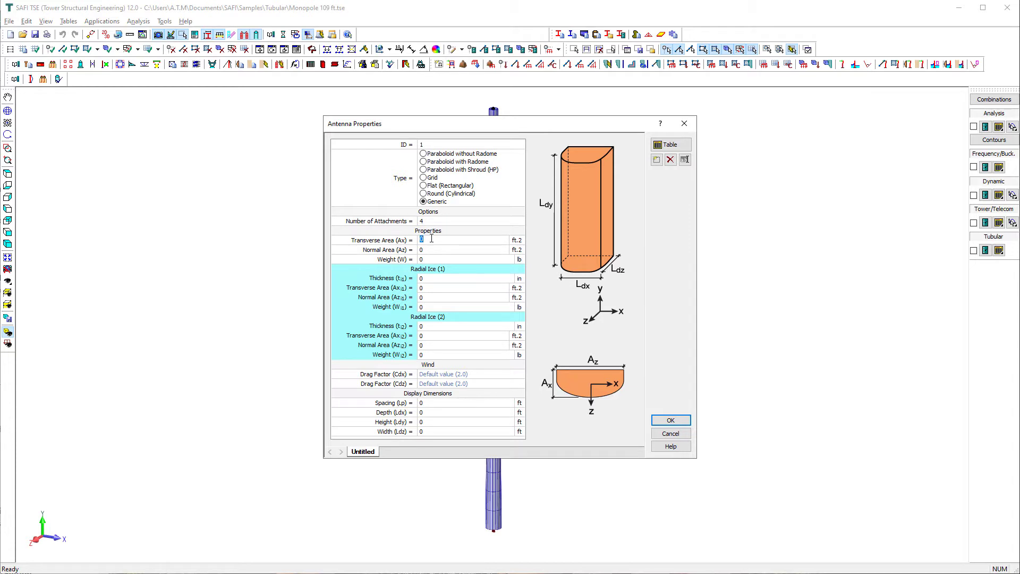
{"action": "type", "text": "3"}
{"action": "left_click", "coordinate": [427, 250]}
{"action": "type", "text": "3"}
{"action": "left_click", "coordinate": [427, 260]}
{"action": "type", "text": "20"}
Set iced properties: ice thickness 3, iced transverse area 3.3, iced normal area 3, iced weight.
{"action": "left_click", "coordinate": [433, 278]}
{"action": "type", "text": "3"}
{"action": "left_click", "coordinate": [423, 288]}
{"action": "type", "text": "3.3"}
{"action": "left_click", "coordinate": [424, 296]}
{"action": "type", "text": "3.3"}
{"action": "left_click", "coordinate": [427, 306]}
Set the display spacing to 0.5 and depth to 0.8, and edit display height and width.
{"action": "left_click", "coordinate": [439, 404]}
{"action": "type", "text": "0.5"}
{"action": "left_click", "coordinate": [439, 412]}
{"action": "type", "text": "0.8"}
{"action": "left_click", "coordinate": [439, 422]}
{"action": "type", "text": "3"}
{"action": "left_click", "coordinate": [433, 433]}
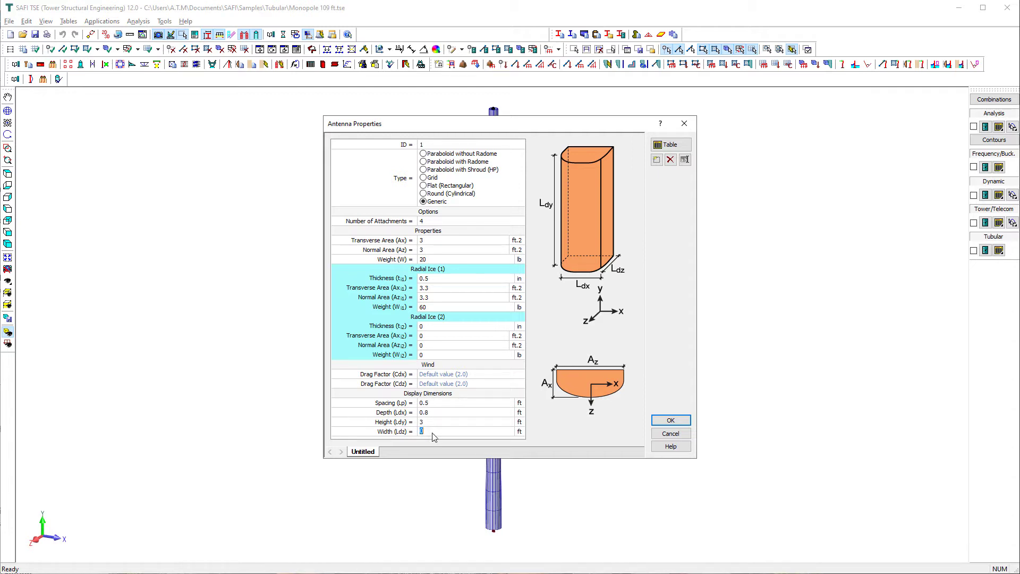
Rename the antenna definition to '(x4) generic attch.' and save it.
{"action": "double_click", "coordinate": [364, 454]}
{"action": "key", "text": "BackSpace"}
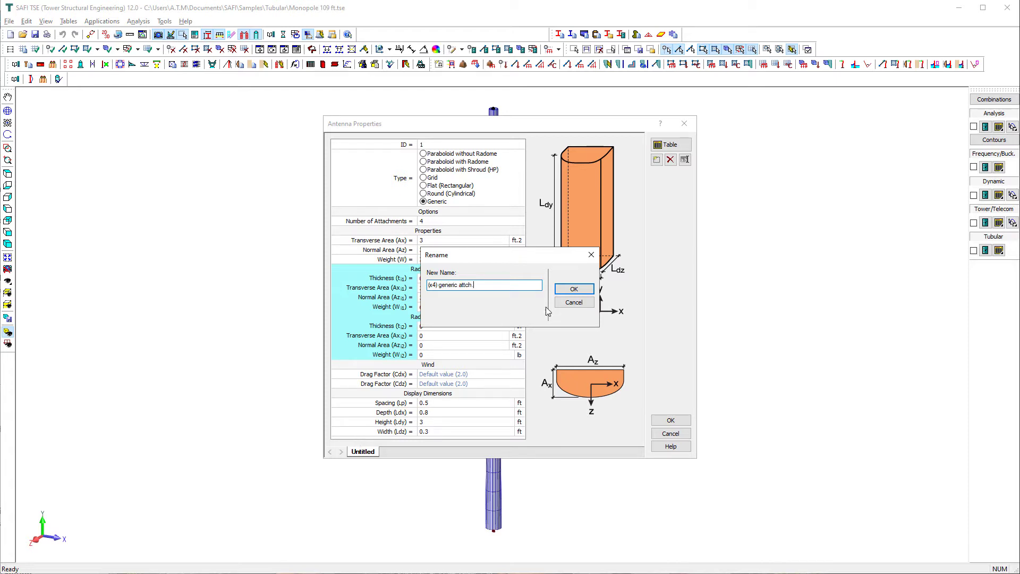
{"action": "left_click", "coordinate": [562, 289]}
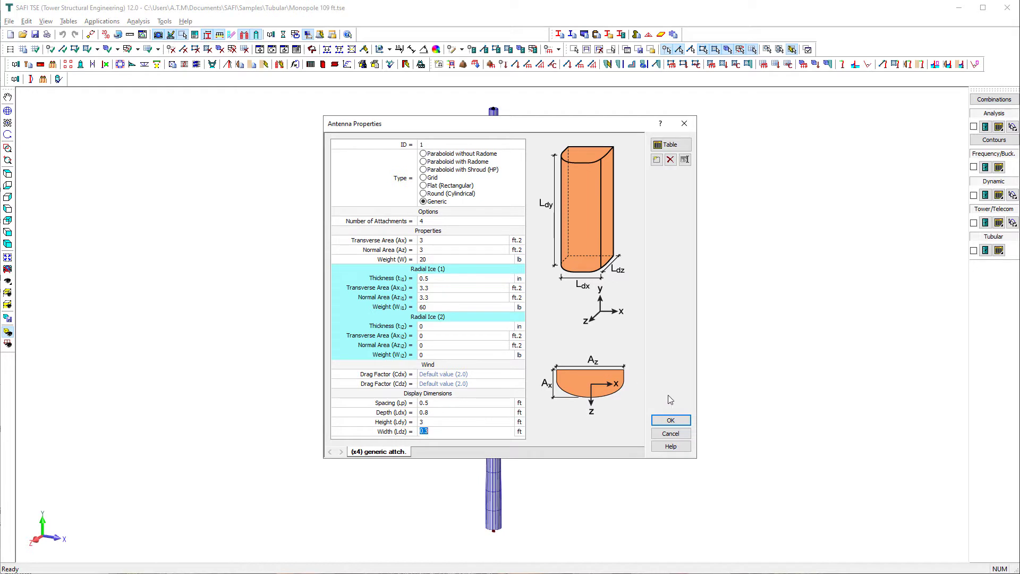
{"action": "left_click", "coordinate": [670, 420]}
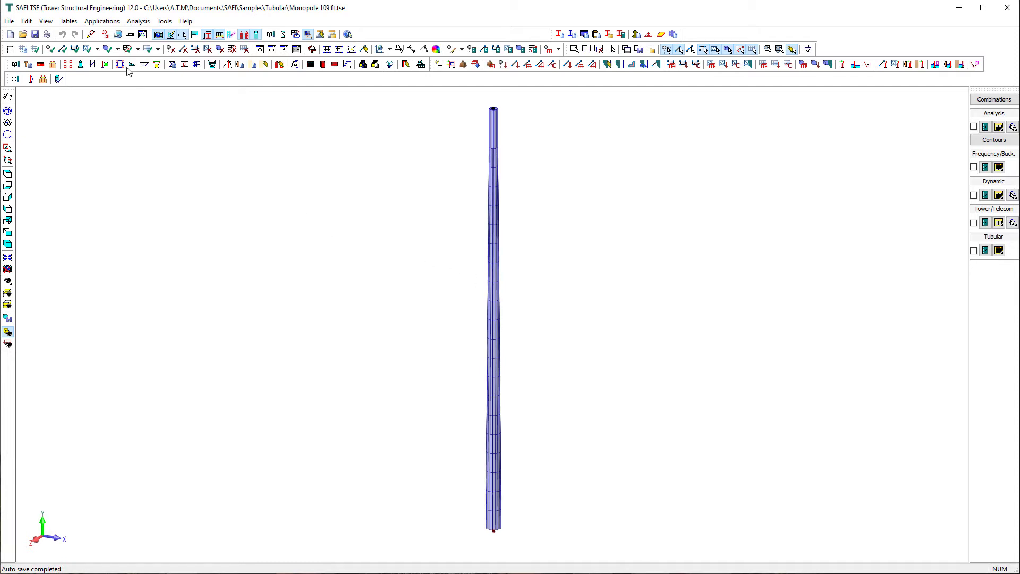
Add an antenna spatial object at pole-top joint 3.
{"action": "left_click", "coordinate": [118, 50]}
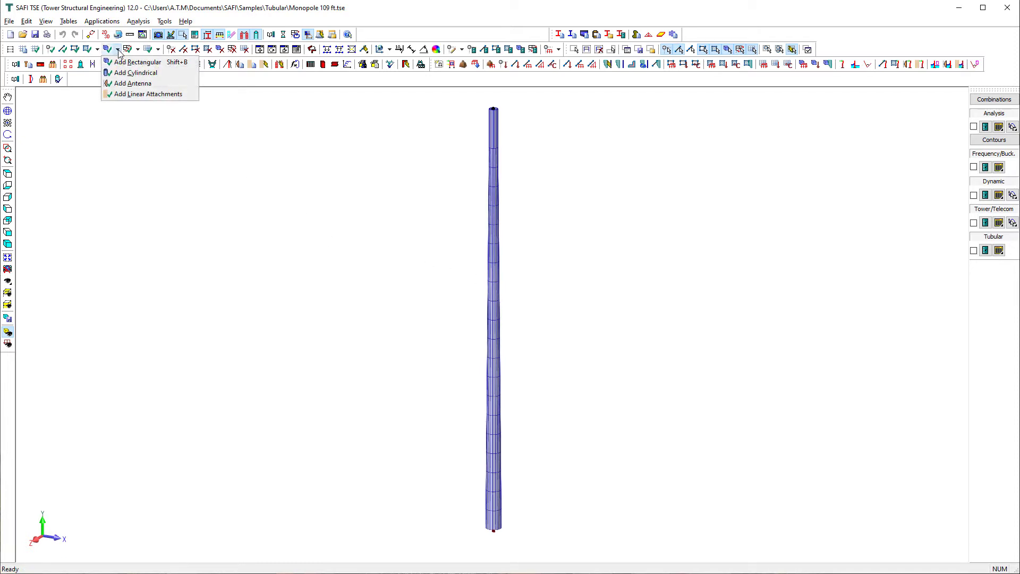
{"action": "left_click", "coordinate": [176, 85]}
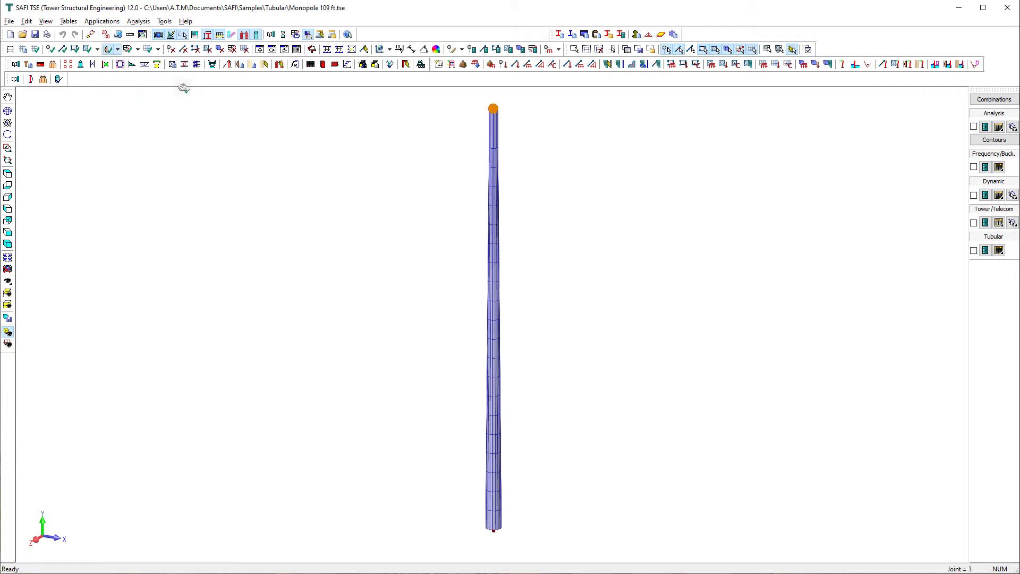
{"action": "left_click", "coordinate": [495, 109]}
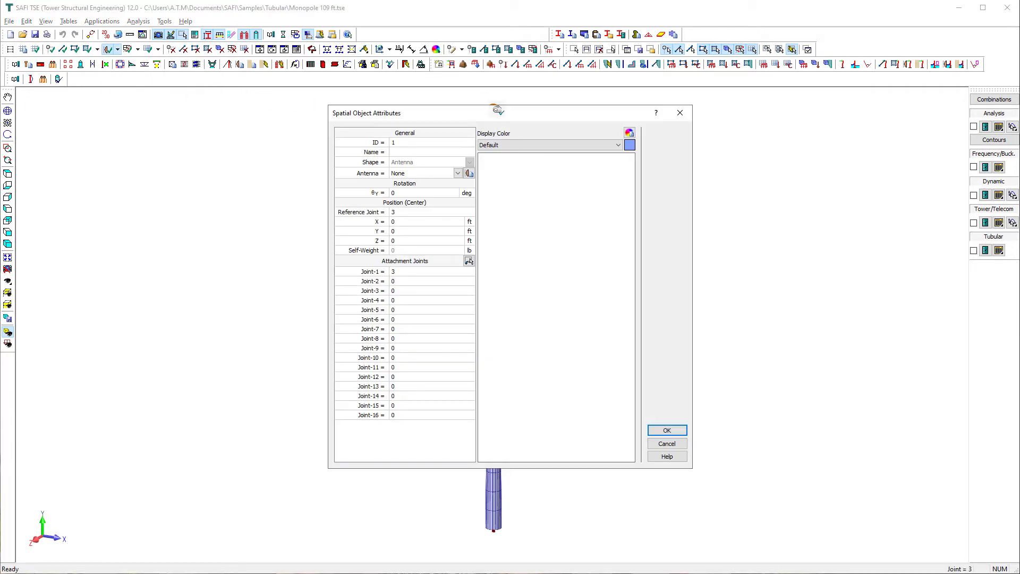
{"action": "left_click_drag", "start_coordinate": [498, 110], "coordinate": [464, 137]}
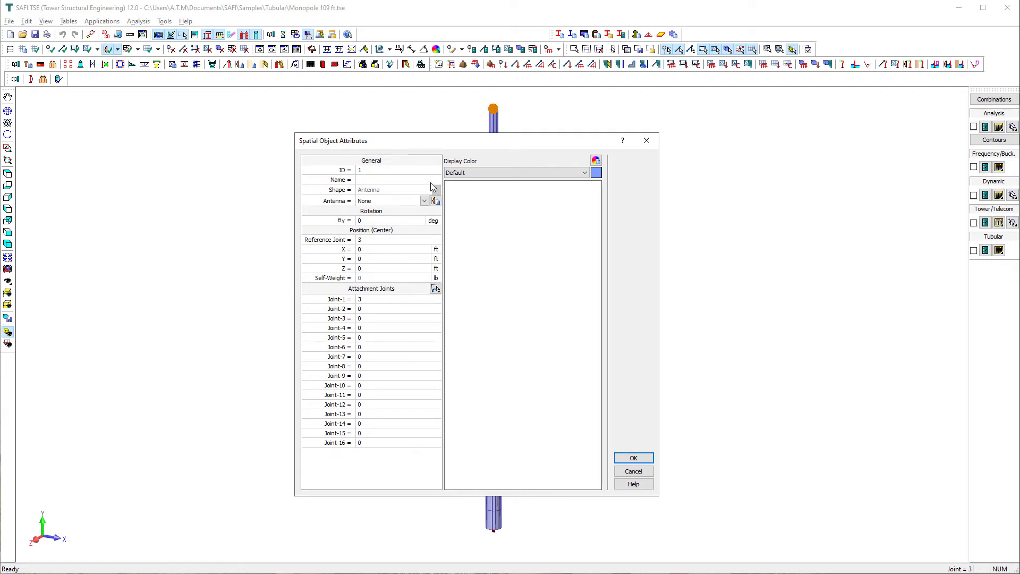
Name it '(x4) Ericson', assign the (x4) generic attch. antenna, and offset it 2 ft in Z.
{"action": "left_click", "coordinate": [402, 179]}
{"action": "type", "text": "(x4) Ericson"}
{"action": "left_click", "coordinate": [424, 200]}
{"action": "left_click", "coordinate": [411, 217]}
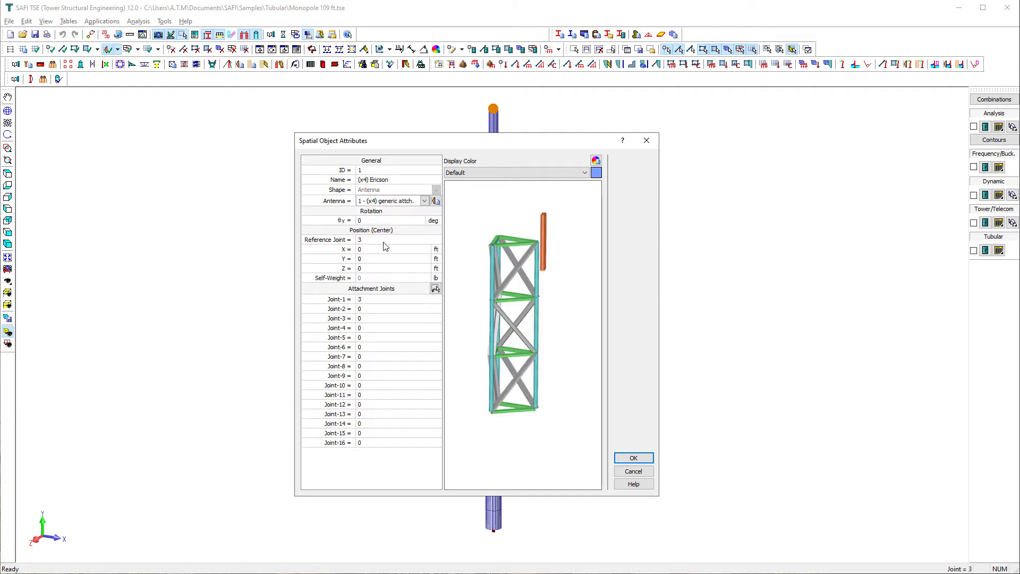
{"action": "left_click", "coordinate": [367, 268]}
{"action": "type", "text": "2"}
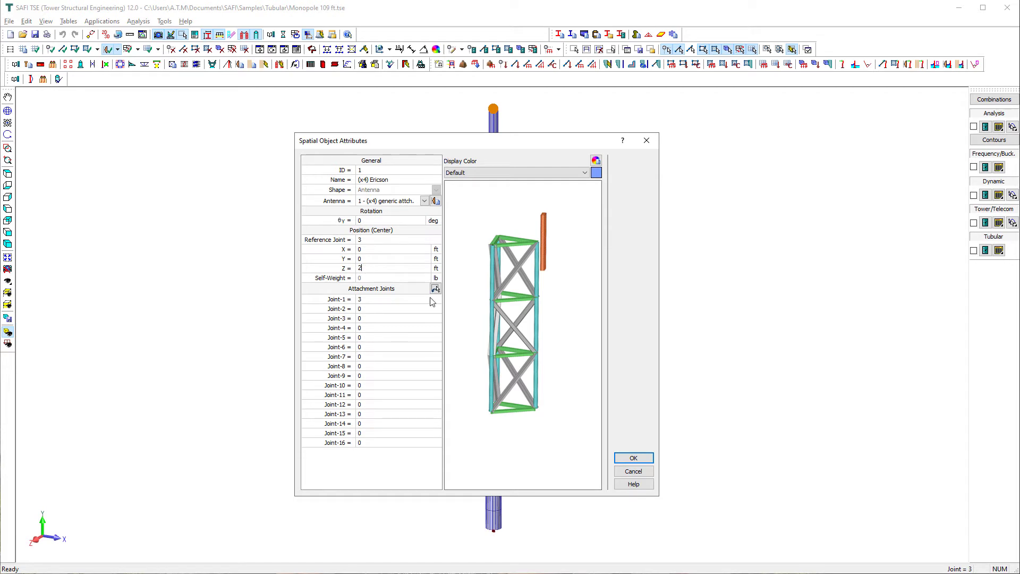
{"action": "left_click", "coordinate": [632, 458]}
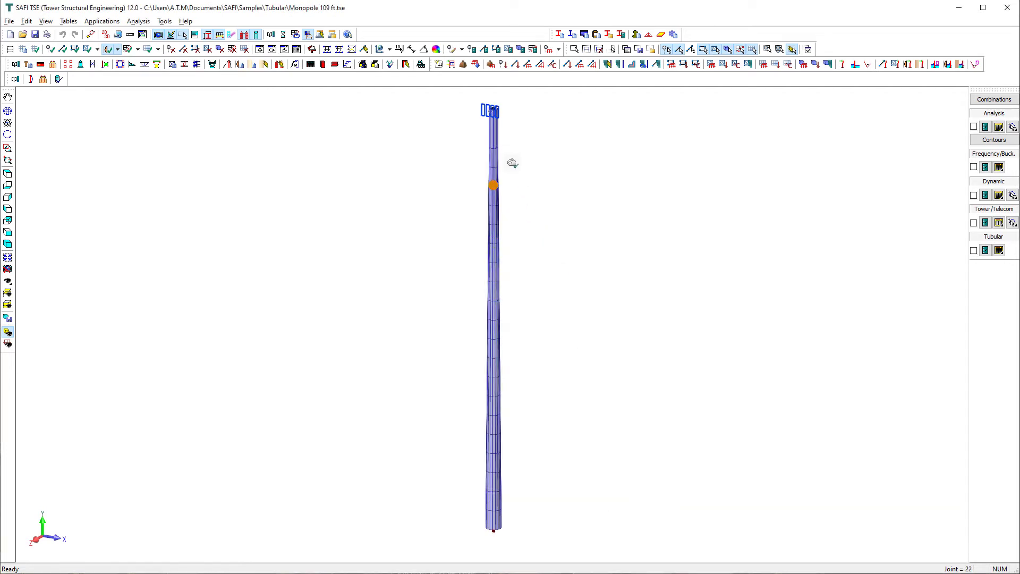
Select the four antenna panels at the pole top.
{"action": "scroll", "coordinate": [502, 146], "scroll_direction": "up", "scroll_amount": 5}
{"action": "middle_click_drag", "start_coordinate": [496, 140], "coordinate": [309, 202]}
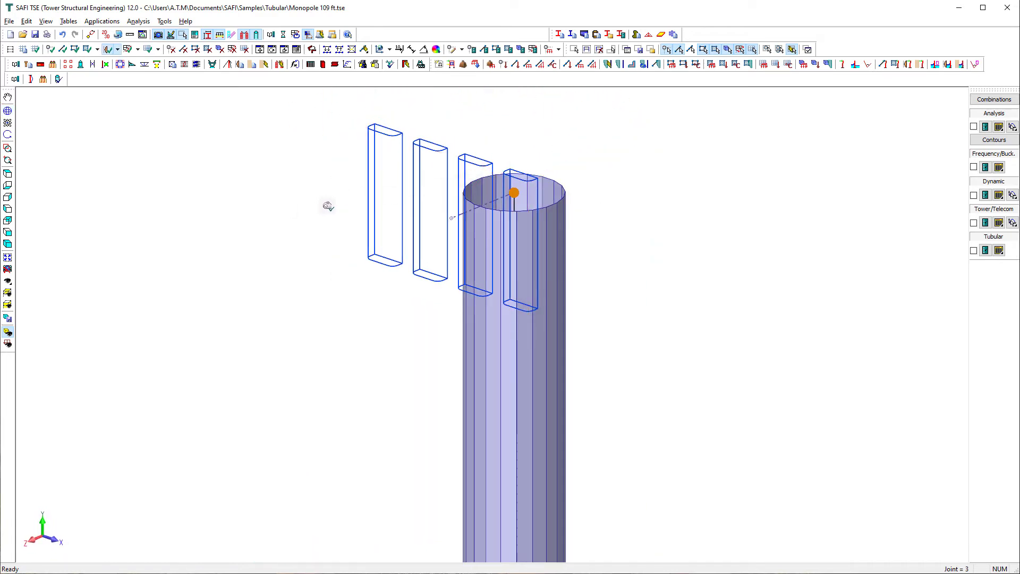
{"action": "left_click", "coordinate": [383, 191]}
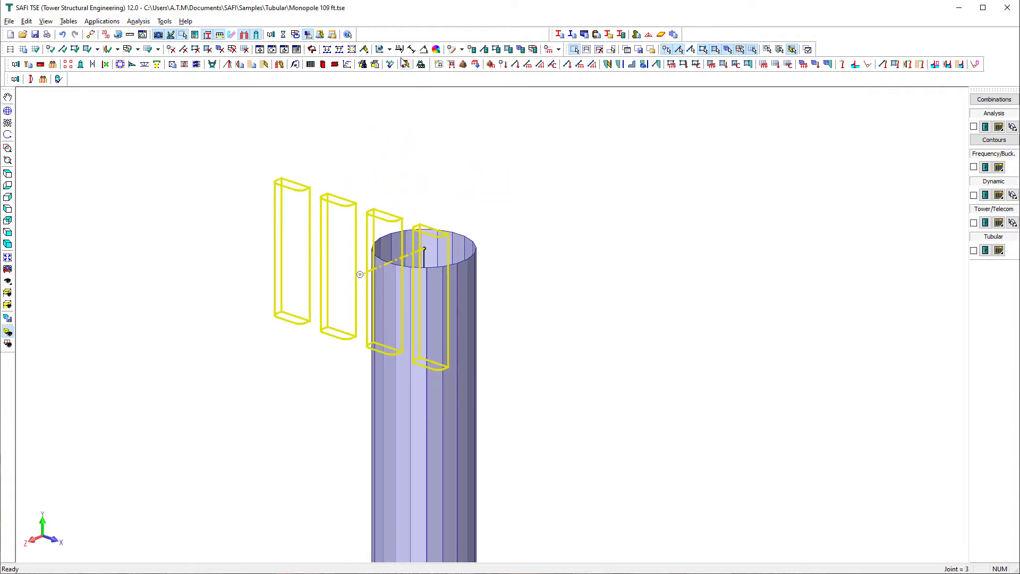
Copy the panels twice about the Y axis at 120° steps to form three sectors.
{"action": "left_click", "coordinate": [272, 49]}
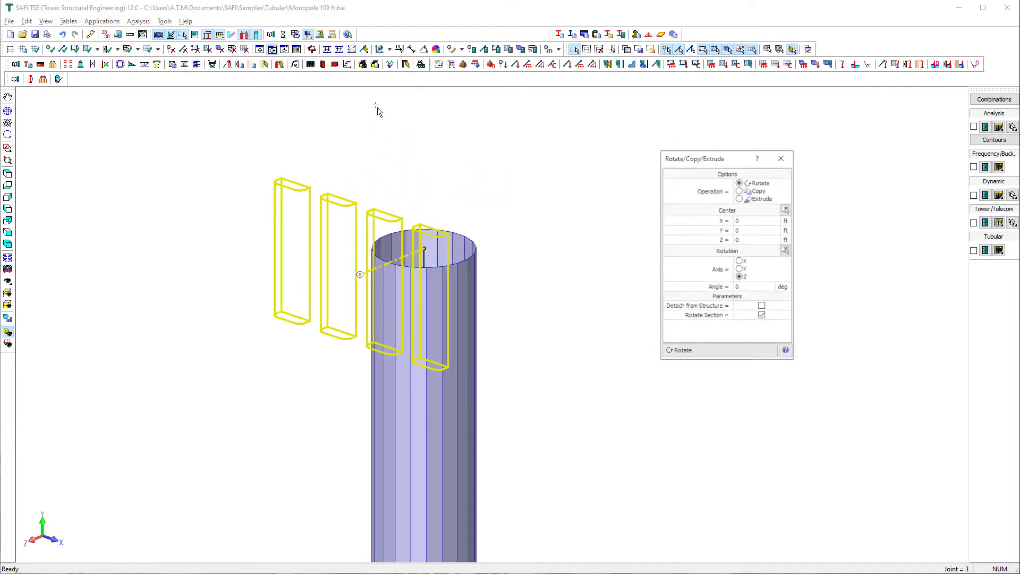
{"action": "left_click_drag", "start_coordinate": [722, 151], "coordinate": [731, 138]}
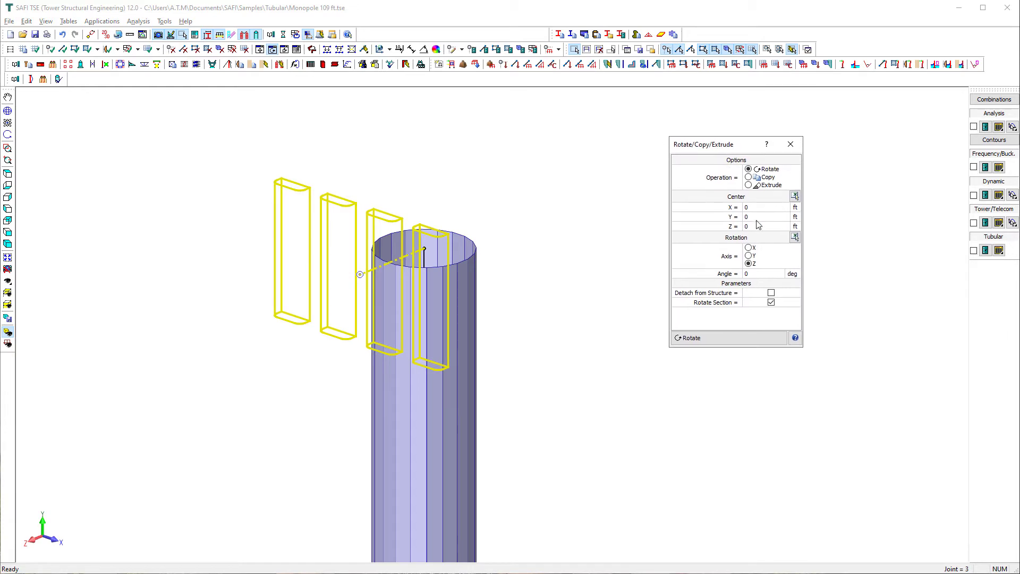
{"action": "left_click", "coordinate": [747, 257]}
{"action": "left_click", "coordinate": [754, 179]}
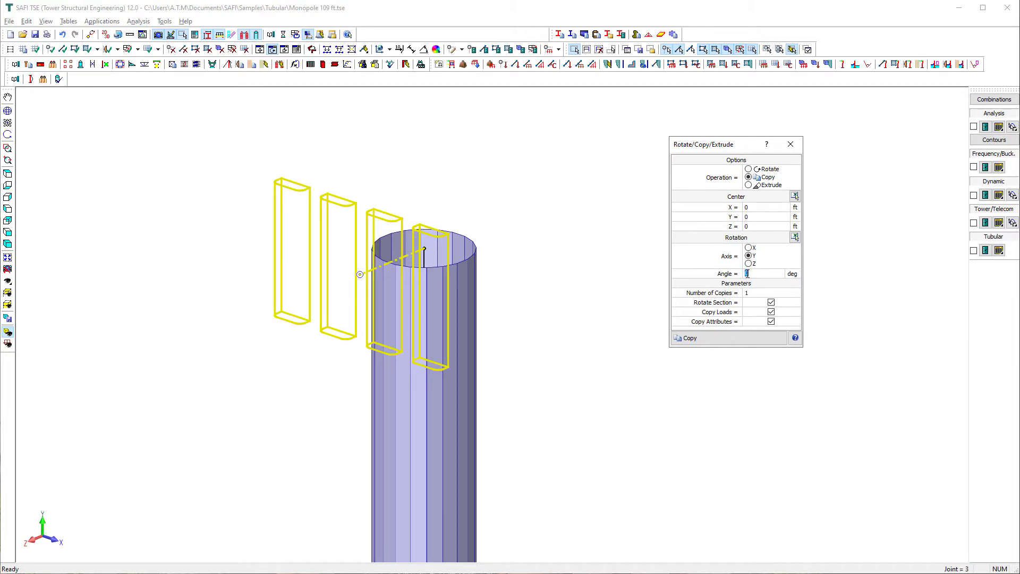
{"action": "left_click", "coordinate": [754, 292]}
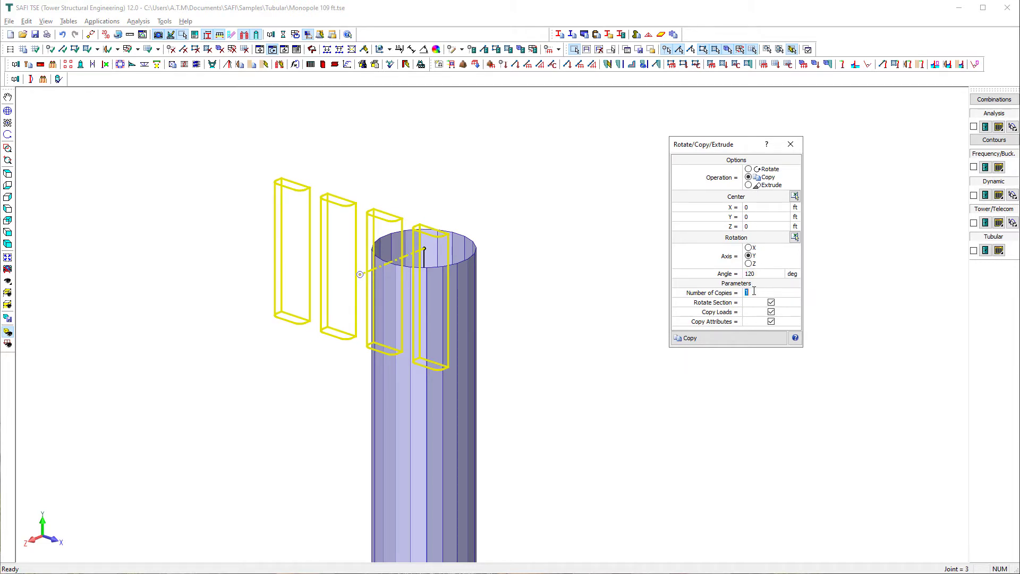
{"action": "left_click", "coordinate": [730, 336]}
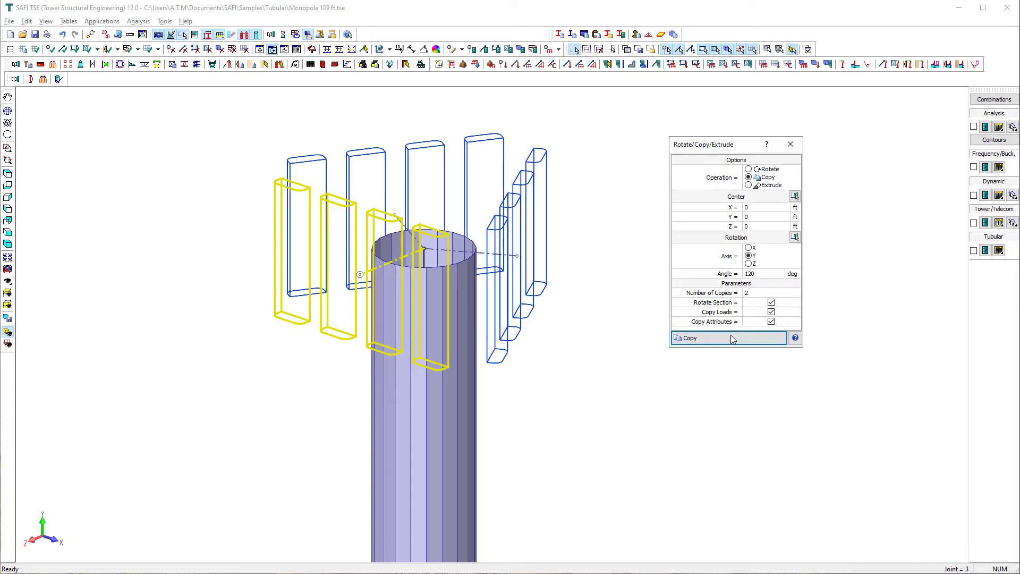
{"action": "left_click", "coordinate": [790, 145]}
{"action": "left_click_drag", "start_coordinate": [694, 212], "coordinate": [662, 182]}
{"action": "scroll", "coordinate": [516, 183], "scroll_direction": "down", "scroll_amount": 3}
{"action": "middle_click_drag", "start_coordinate": [516, 183], "coordinate": [486, 195]}
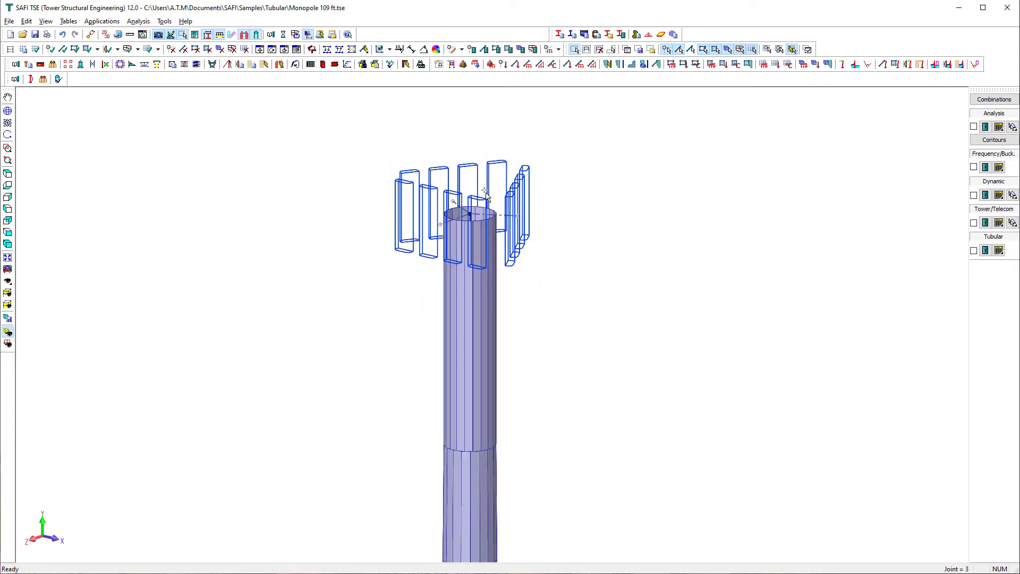
Select the front and right-hand antenna panels of the top ring.
{"action": "left_click", "coordinate": [404, 181]}
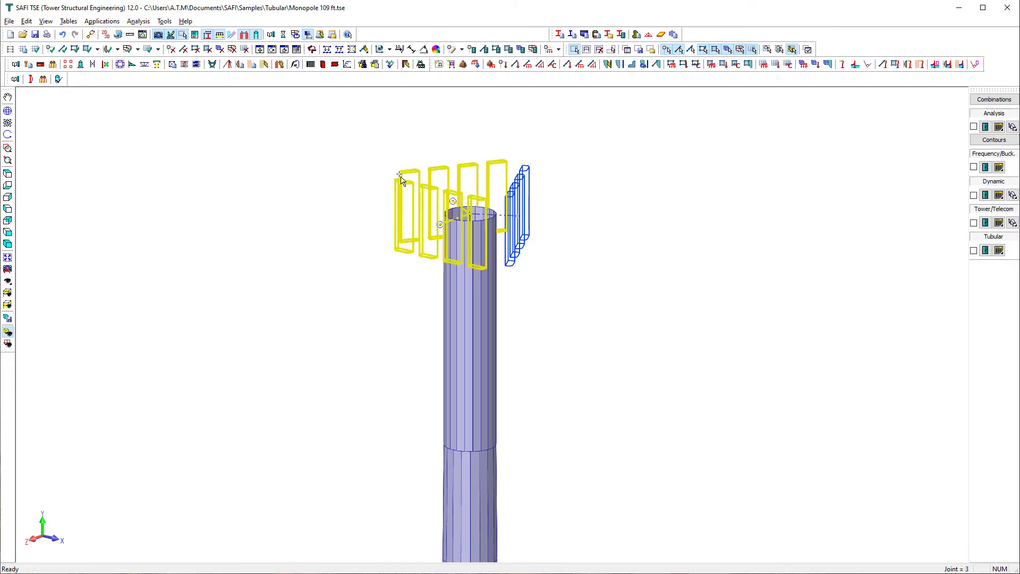
{"action": "left_click", "coordinate": [519, 183]}
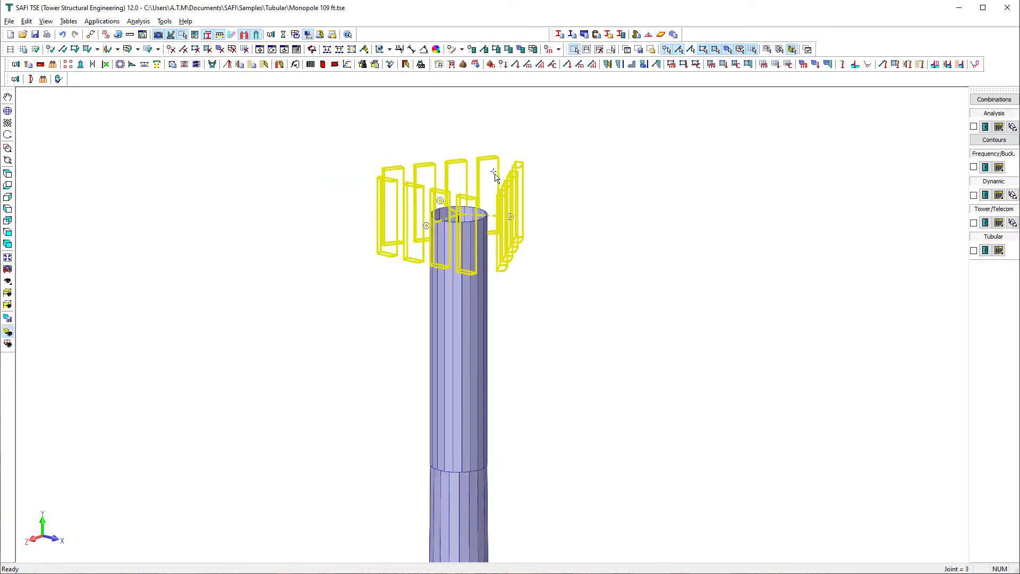
{"action": "scroll", "coordinate": [494, 175], "scroll_direction": "down", "scroll_amount": 2}
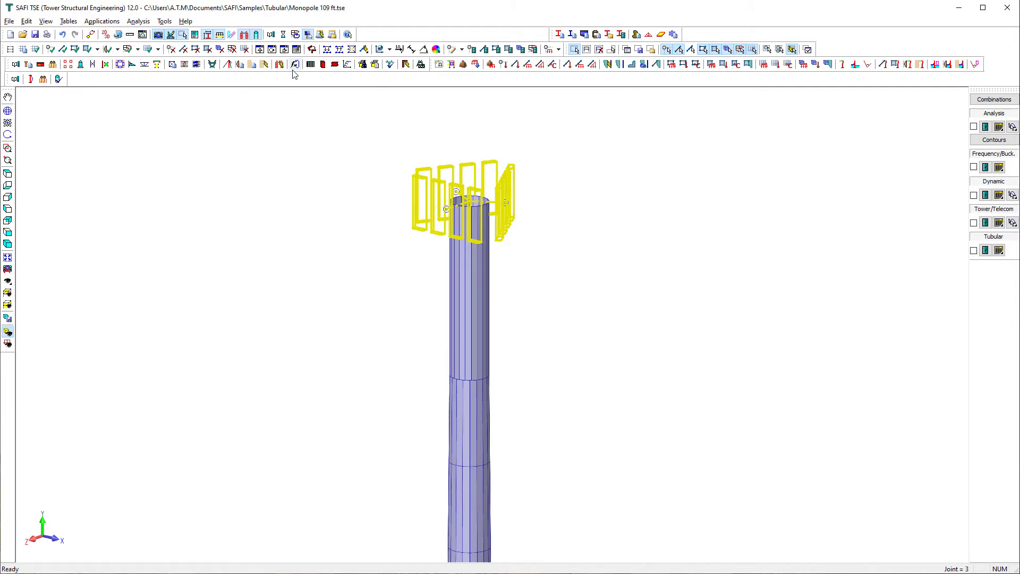
Copy the selected antennas once, displaced 10 ft down the tower.
{"action": "left_click", "coordinate": [264, 50]}
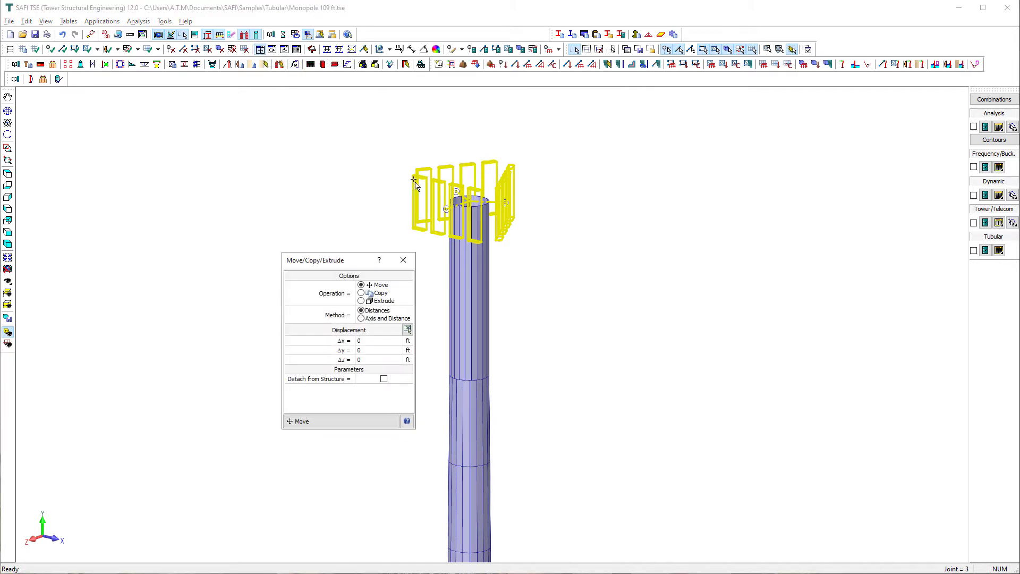
{"action": "left_click_drag", "start_coordinate": [352, 262], "coordinate": [653, 155]}
{"action": "left_click", "coordinate": [650, 189]}
{"action": "left_click", "coordinate": [695, 226]}
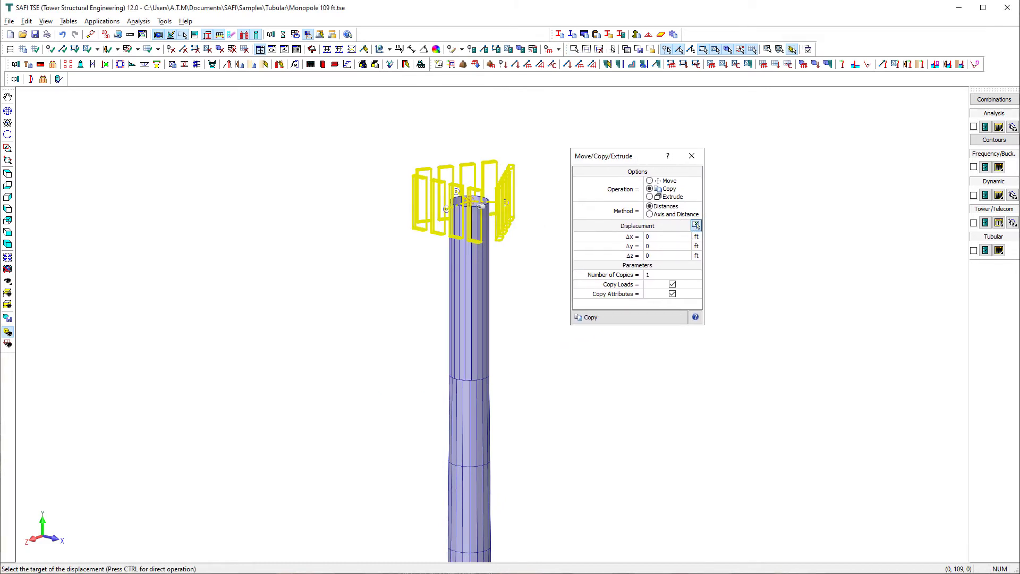
{"action": "left_click", "coordinate": [472, 378]}
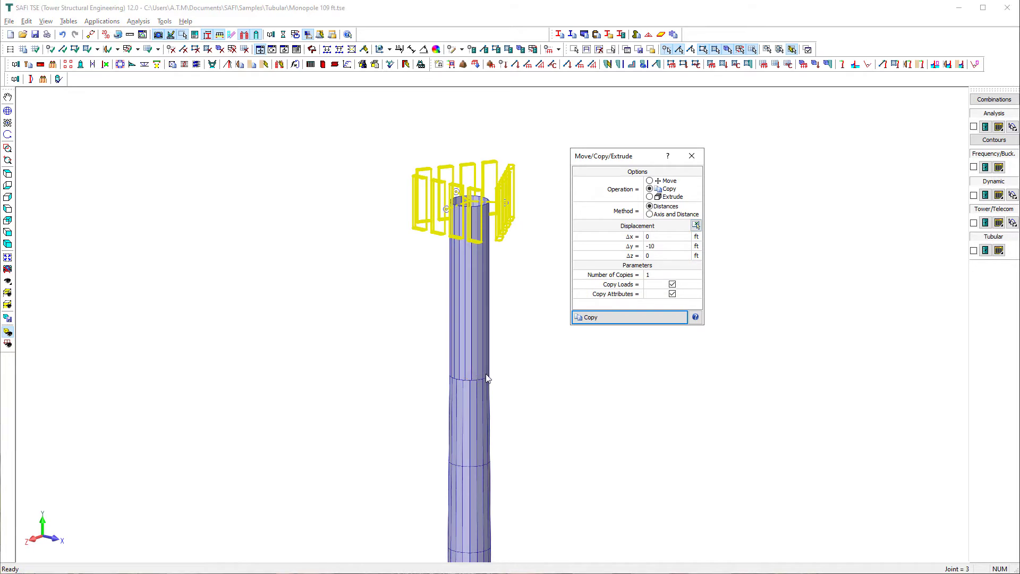
{"action": "left_click", "coordinate": [653, 277]}
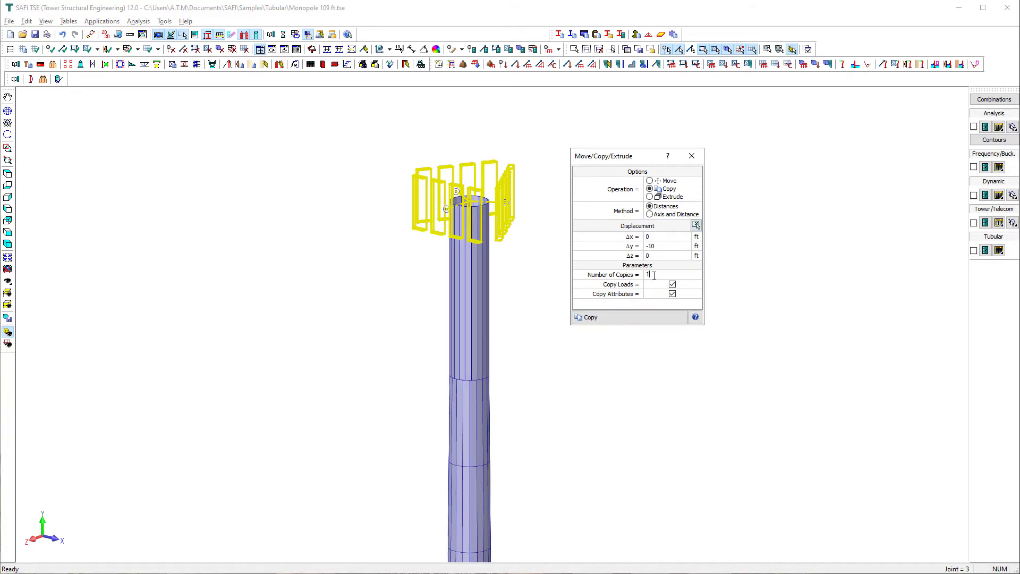
{"action": "left_click", "coordinate": [645, 319]}
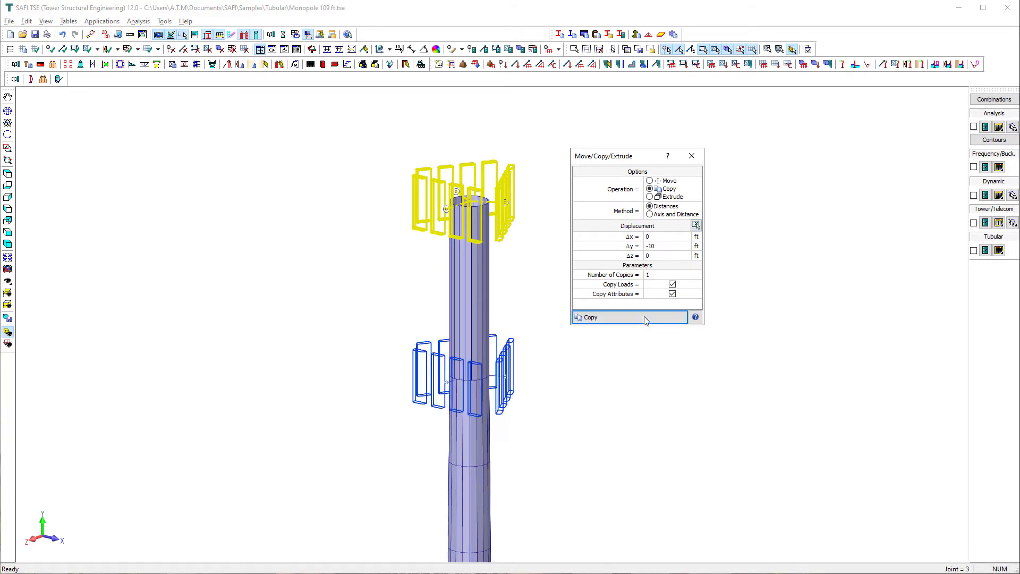
{"action": "left_click", "coordinate": [692, 156]}
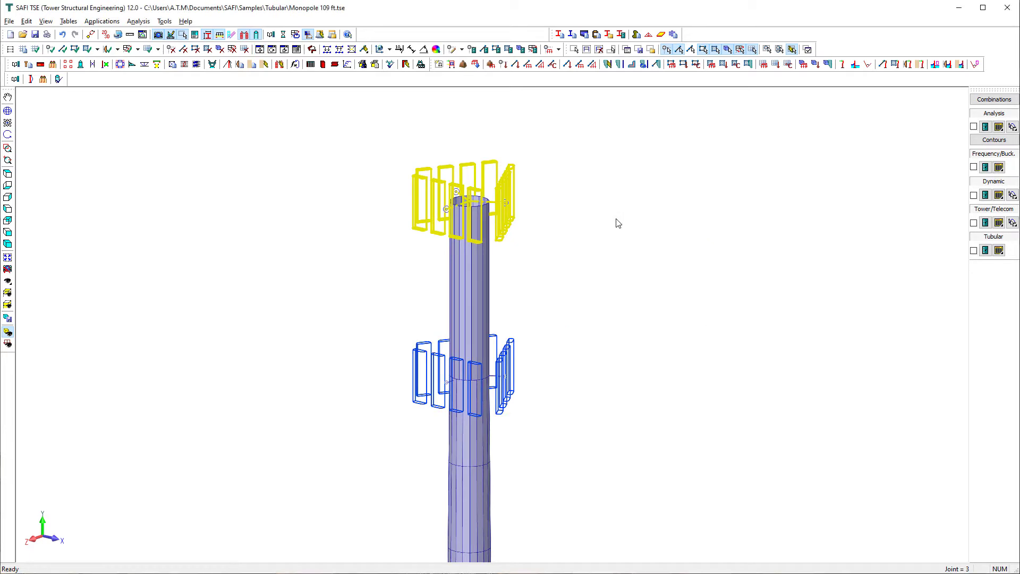
Show the pole in isometric view and turn on filled faces for spatial objects.
{"action": "left_click", "coordinate": [10, 257]}
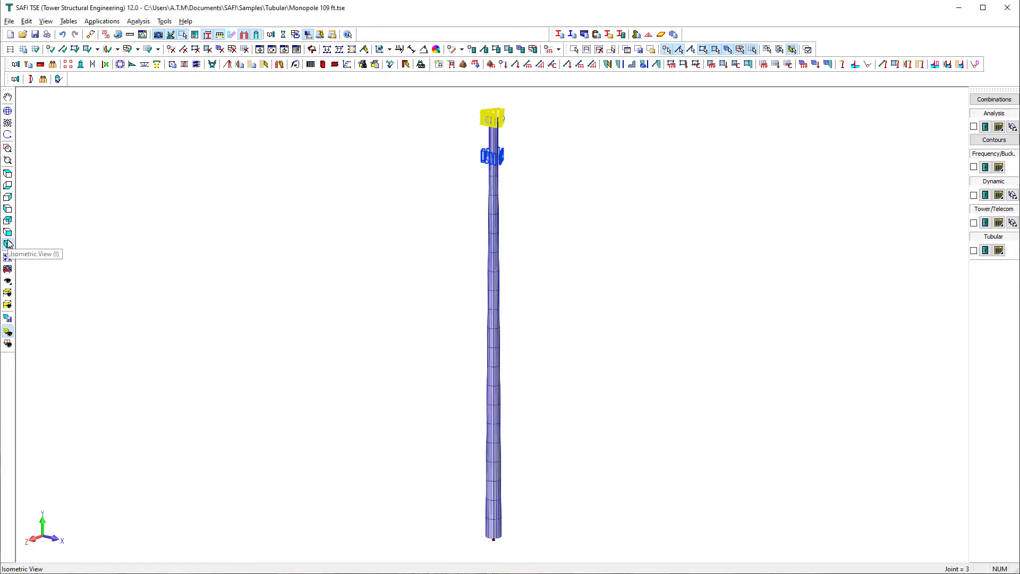
{"action": "left_click", "coordinate": [9, 245]}
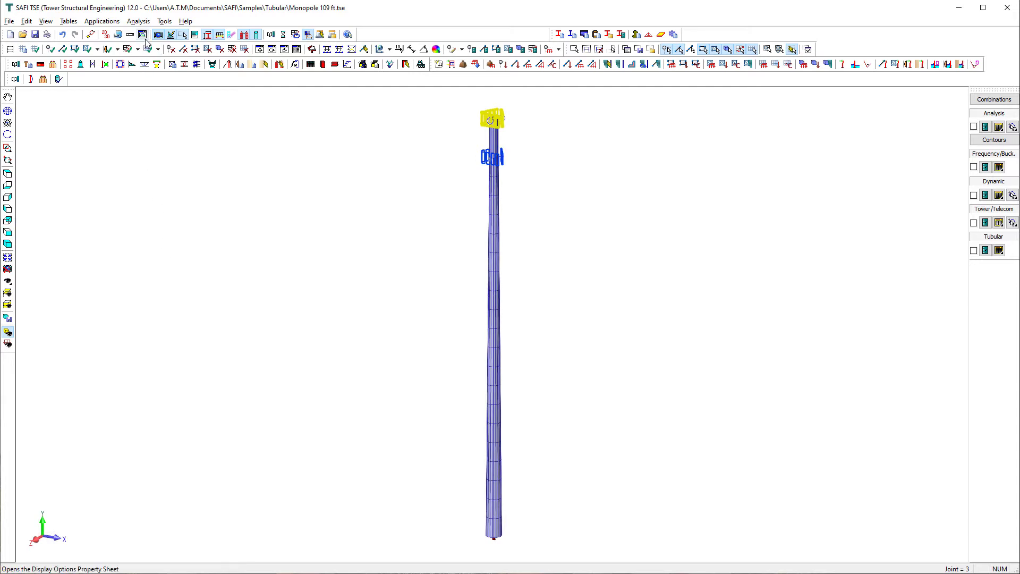
{"action": "left_click", "coordinate": [164, 69]}
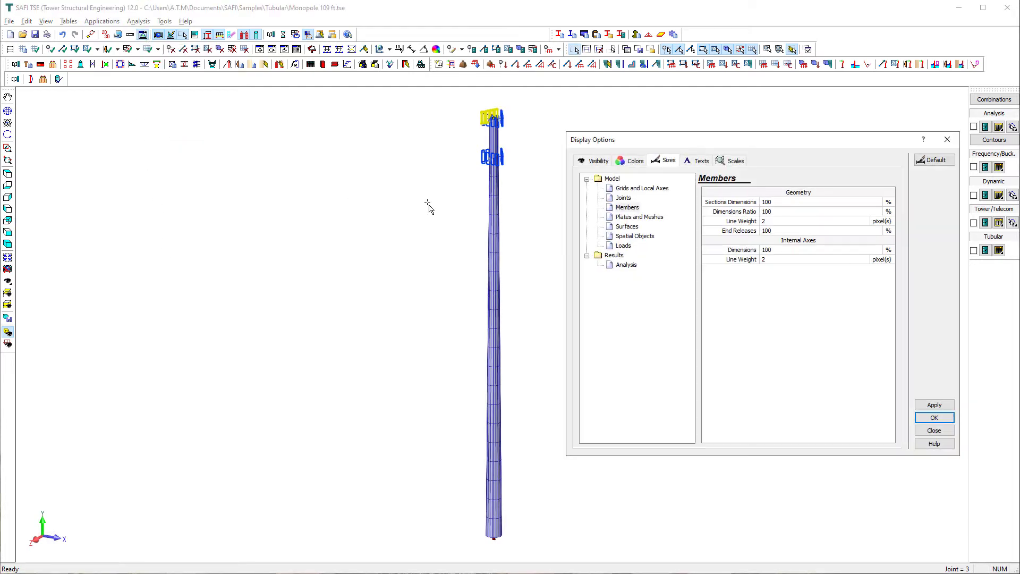
{"action": "left_click", "coordinate": [635, 236]}
{"action": "left_click", "coordinate": [595, 160]}
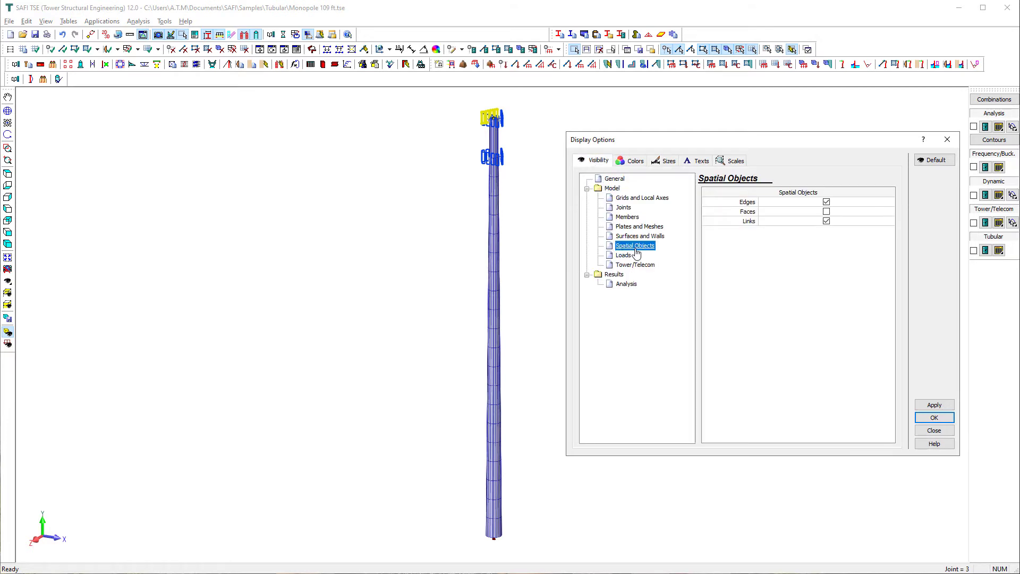
{"action": "left_click", "coordinate": [827, 212]}
{"action": "left_click", "coordinate": [939, 405]}
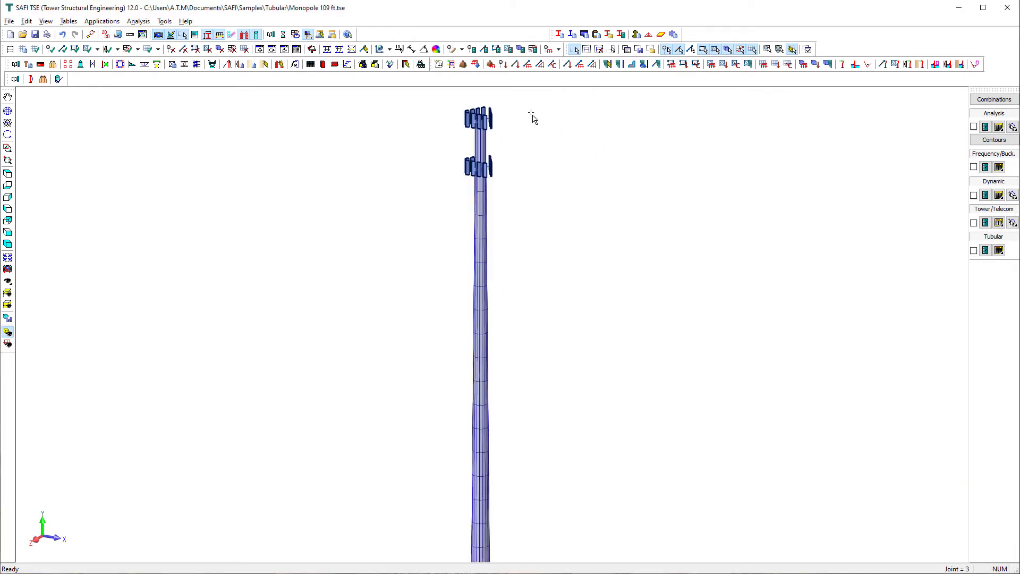
Colour spatial object faces orange (255,128,64) and zoom to the full monopole.
{"action": "scroll", "coordinate": [528, 114], "scroll_direction": "up", "scroll_amount": 6}
{"action": "middle_click_drag", "start_coordinate": [458, 192], "coordinate": [517, 154]}
{"action": "left_click_drag", "start_coordinate": [517, 154], "coordinate": [371, 142]}
{"action": "left_click", "coordinate": [142, 34]}
{"action": "left_click", "coordinate": [379, 159]}
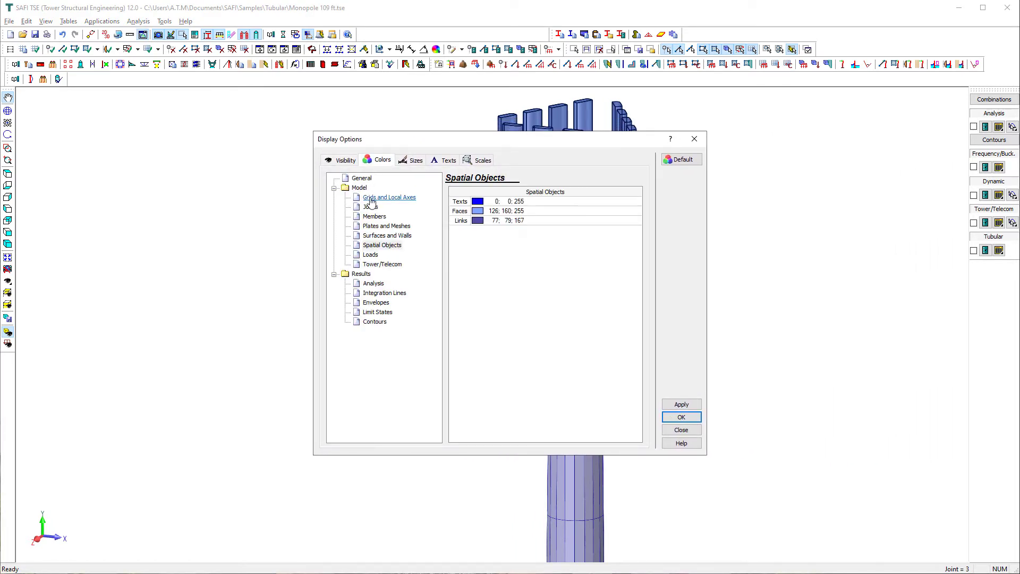
{"action": "left_click", "coordinate": [382, 245]}
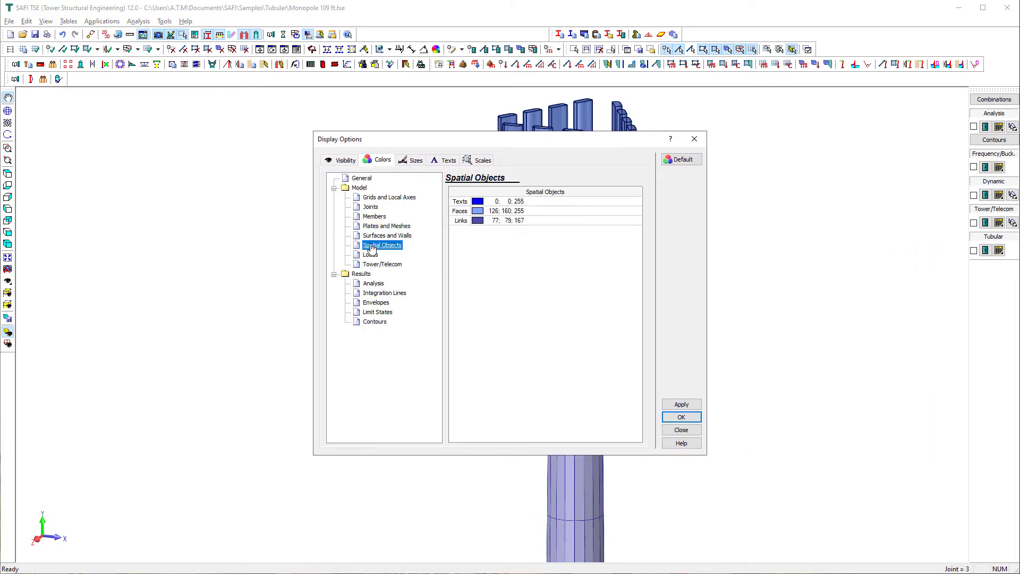
{"action": "left_click", "coordinate": [478, 211]}
{"action": "left_click", "coordinate": [415, 274]}
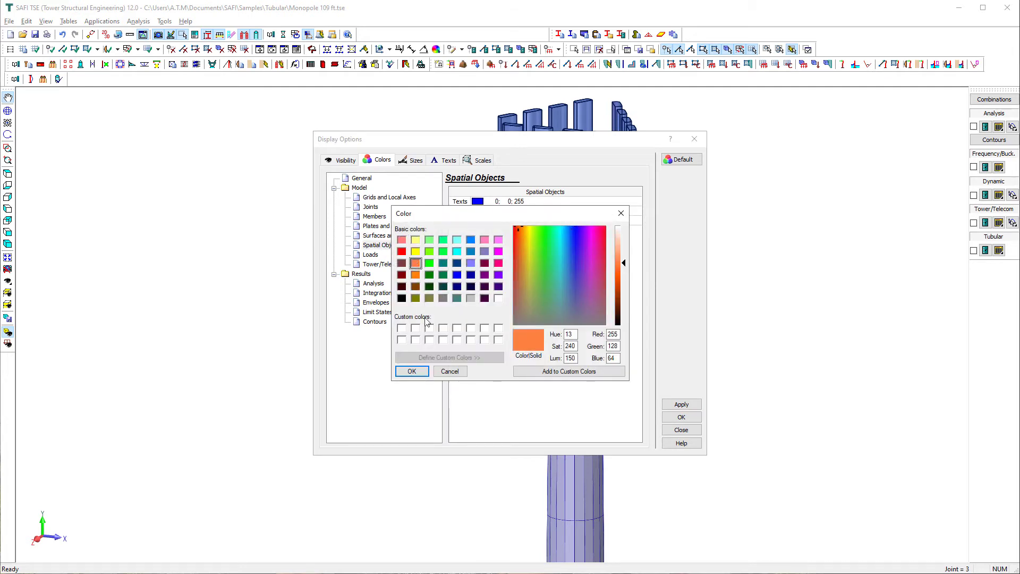
{"action": "left_click", "coordinate": [412, 371]}
{"action": "left_click", "coordinate": [681, 405]}
{"action": "key", "text": "Return"}
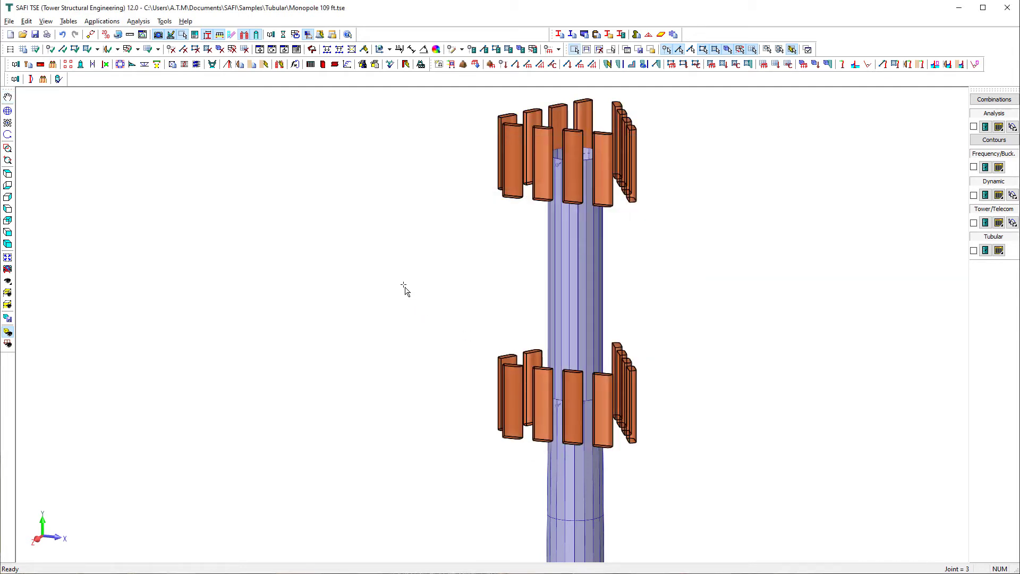
{"action": "left_click", "coordinate": [8, 258]}
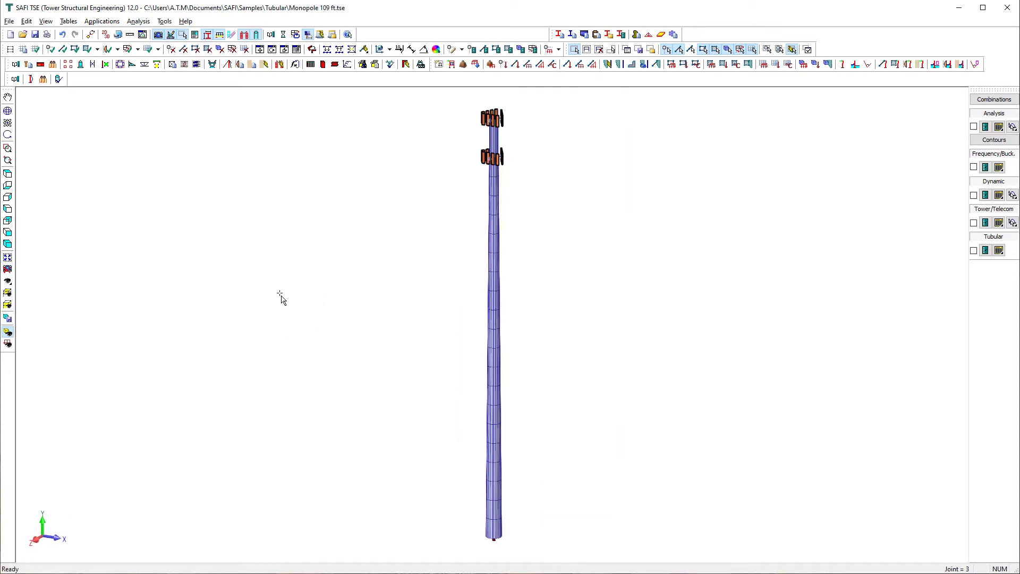
In the Wind and Ice Loads Generator, create a new basic load for self-weight.
{"action": "key", "text": "Escape"}
{"action": "left_click", "coordinate": [607, 64]}
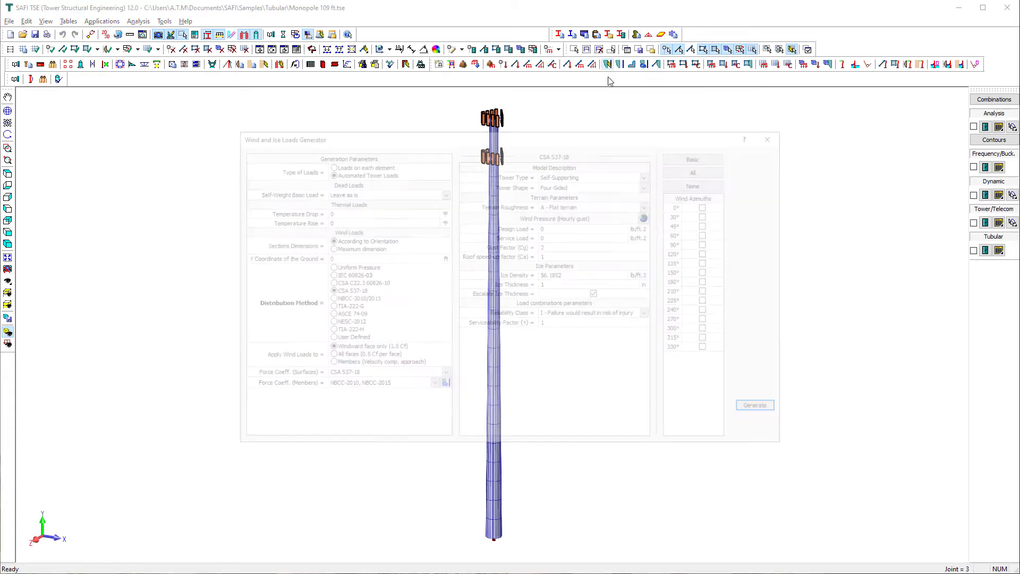
{"action": "left_click", "coordinate": [387, 193]}
{"action": "left_click", "coordinate": [374, 208]}
{"action": "left_click", "coordinate": [374, 193]}
{"action": "left_click", "coordinate": [369, 209]}
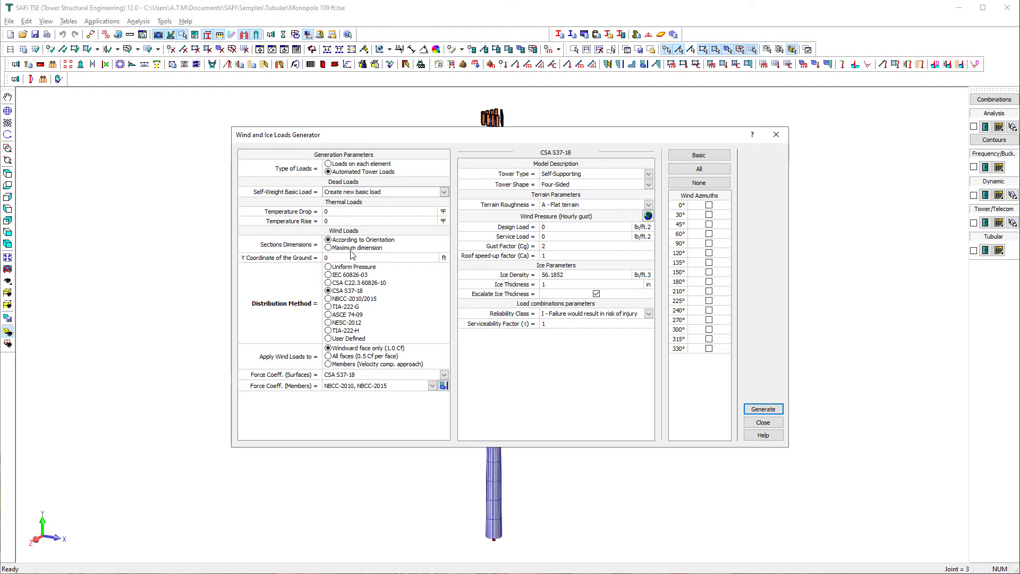
Select TIA-222-H with tower type Poles and bring up the regional data list.
{"action": "left_click", "coordinate": [336, 330]}
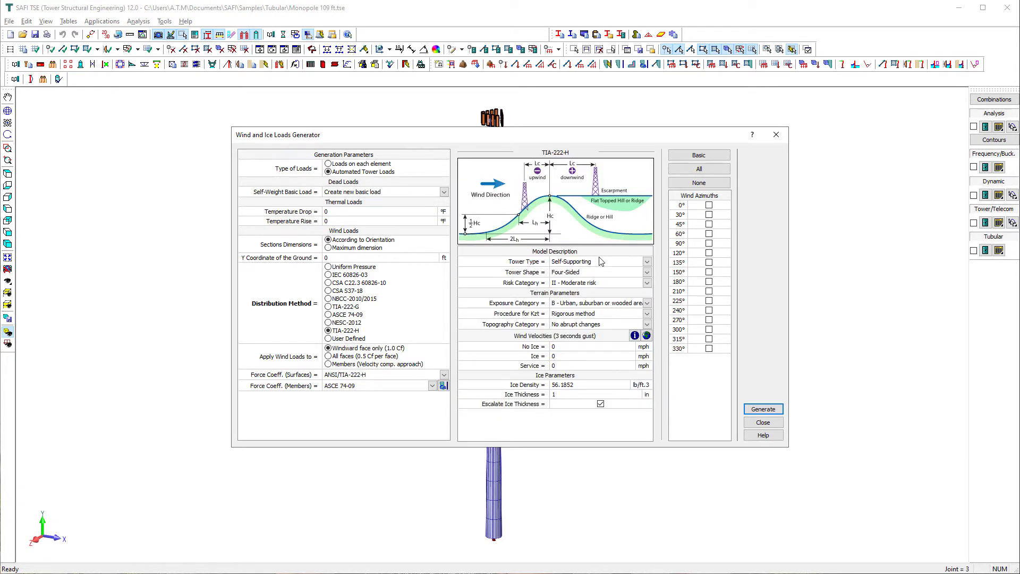
{"action": "left_click", "coordinate": [621, 263]}
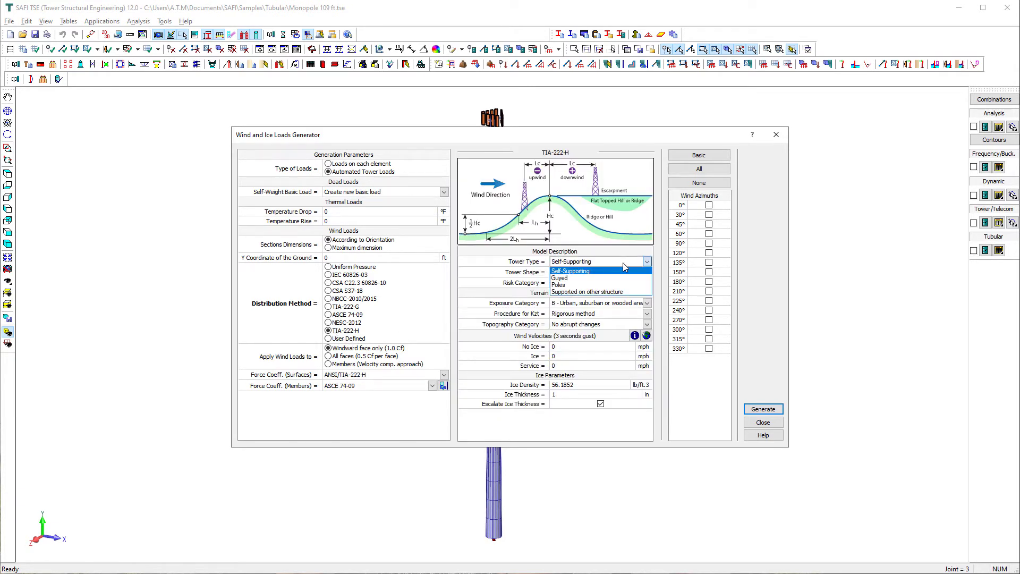
{"action": "left_click", "coordinate": [582, 286]}
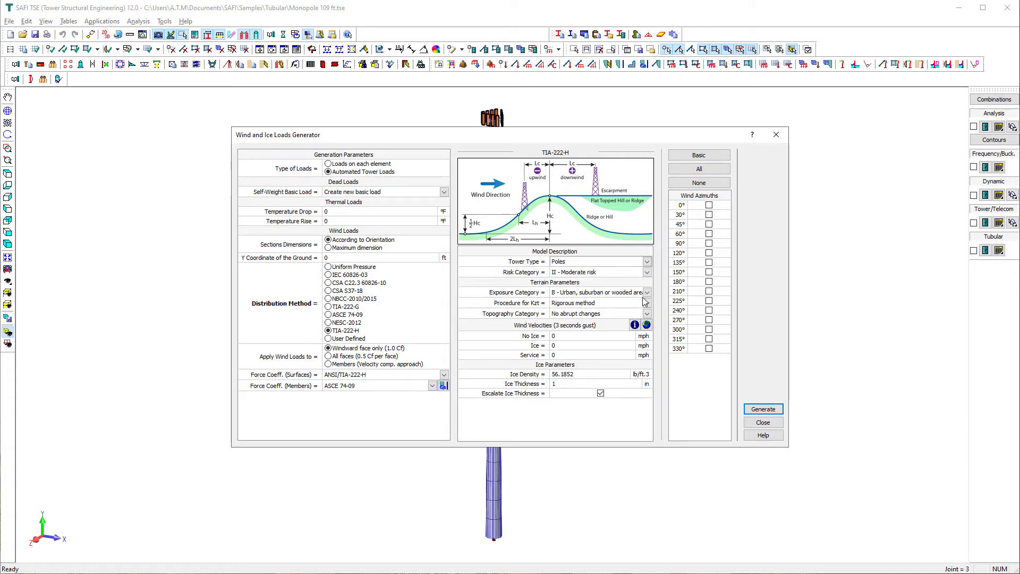
{"action": "left_click", "coordinate": [646, 324]}
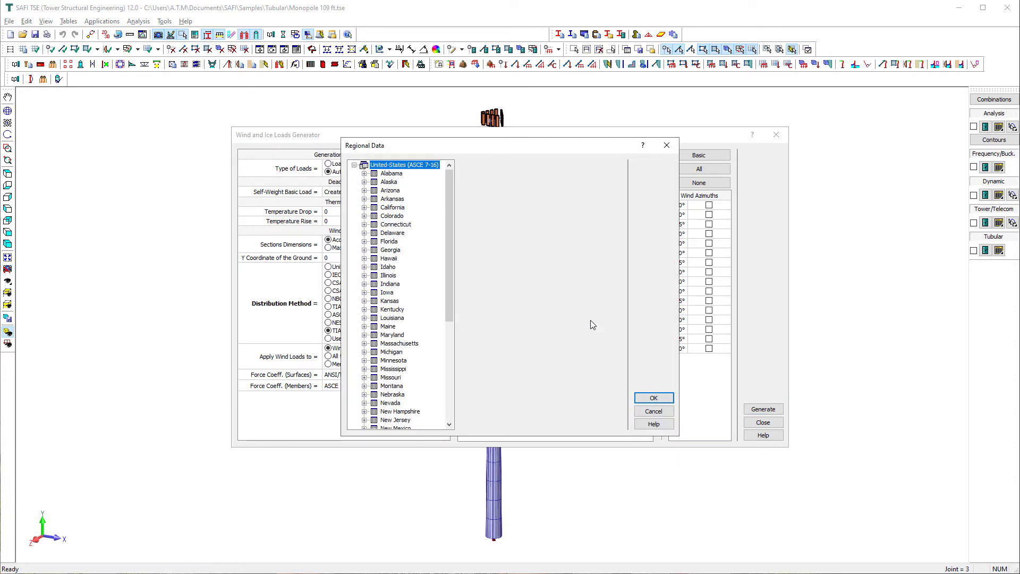
Load Daviess County, Indiana wind data and set the ice-condition wind velocity to 45.
{"action": "double_click", "coordinate": [389, 284]}
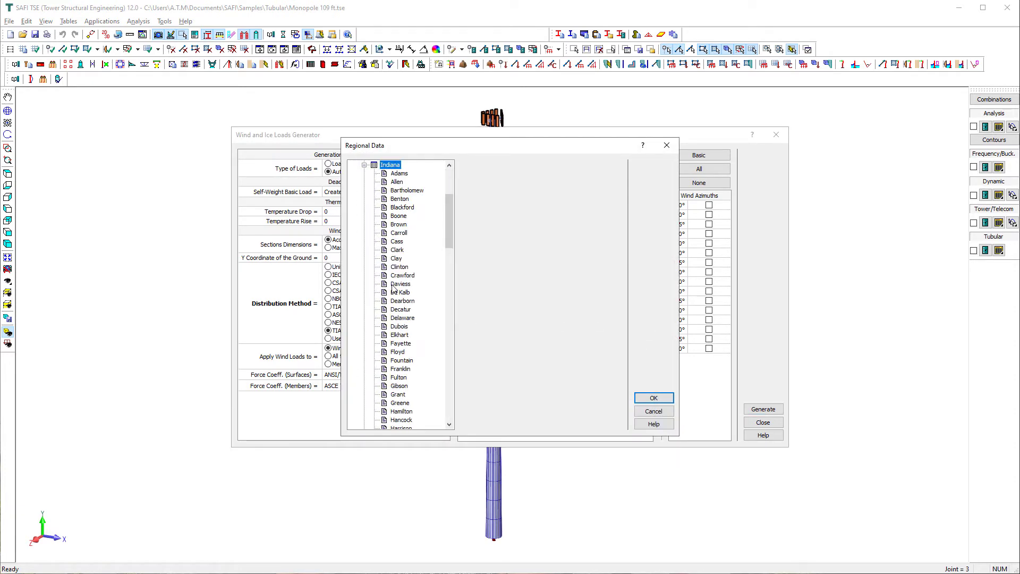
{"action": "left_click", "coordinate": [399, 284]}
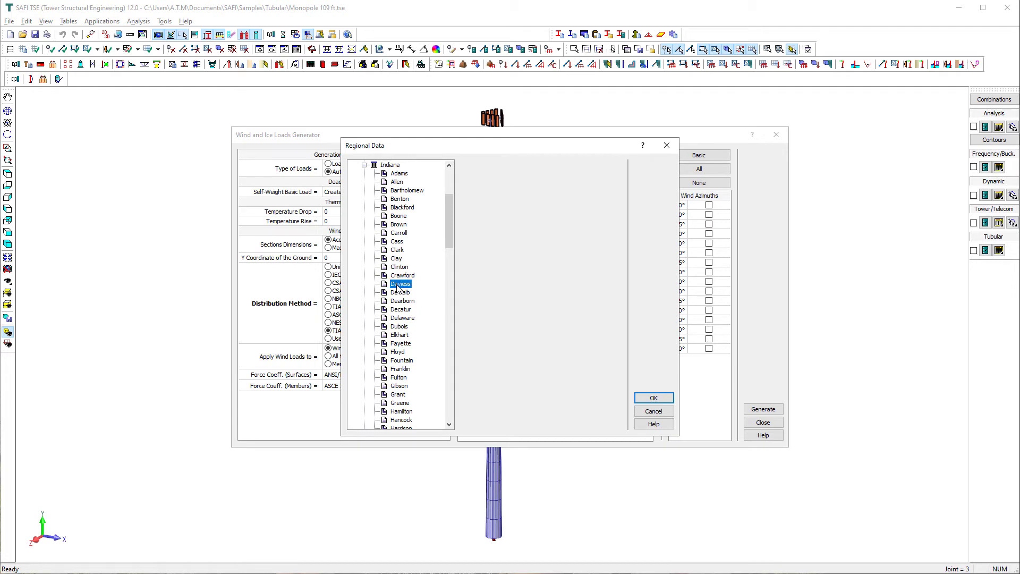
{"action": "left_click", "coordinate": [654, 397]}
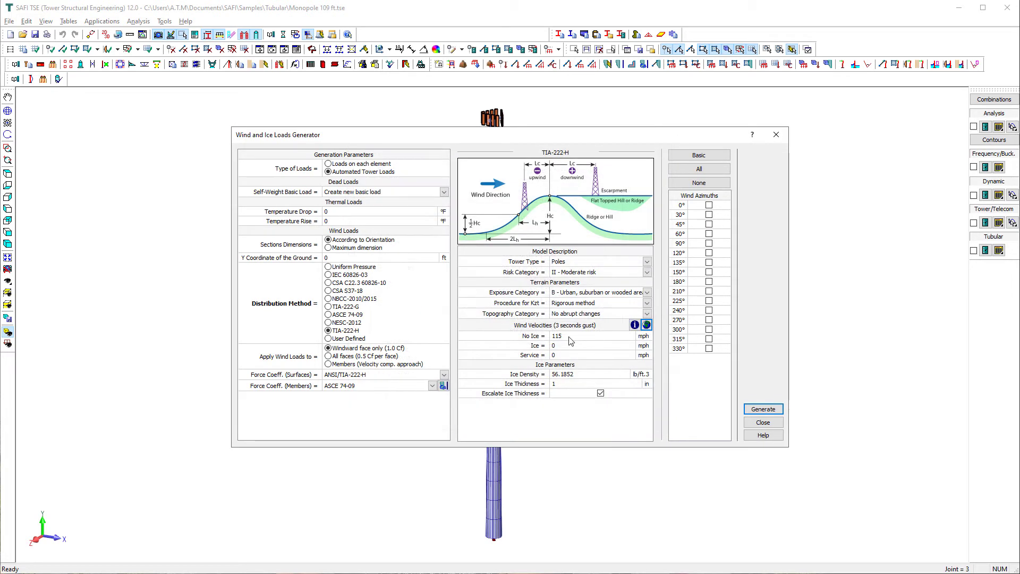
{"action": "left_click", "coordinate": [564, 344]}
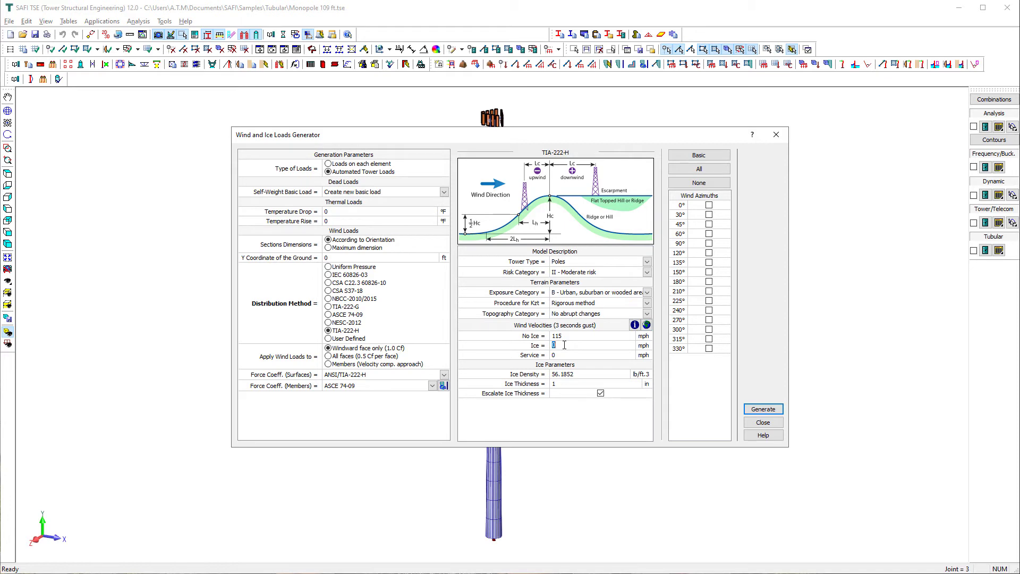
{"action": "type", "text": "45"}
{"action": "left_click", "coordinate": [563, 355]}
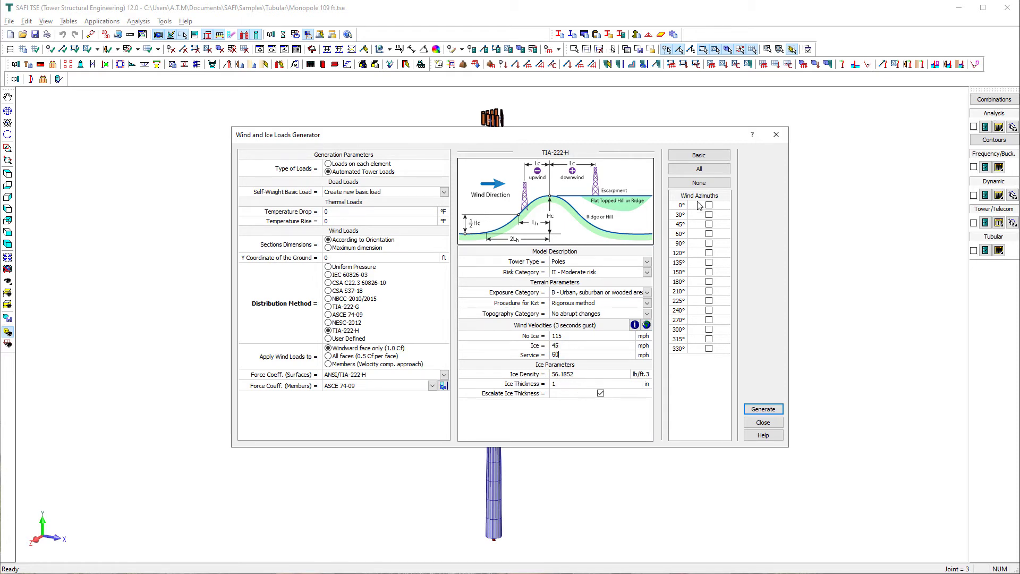
Generate the loads for the 0°, 90° and 180° wind azimuths.
{"action": "left_click", "coordinate": [702, 155]}
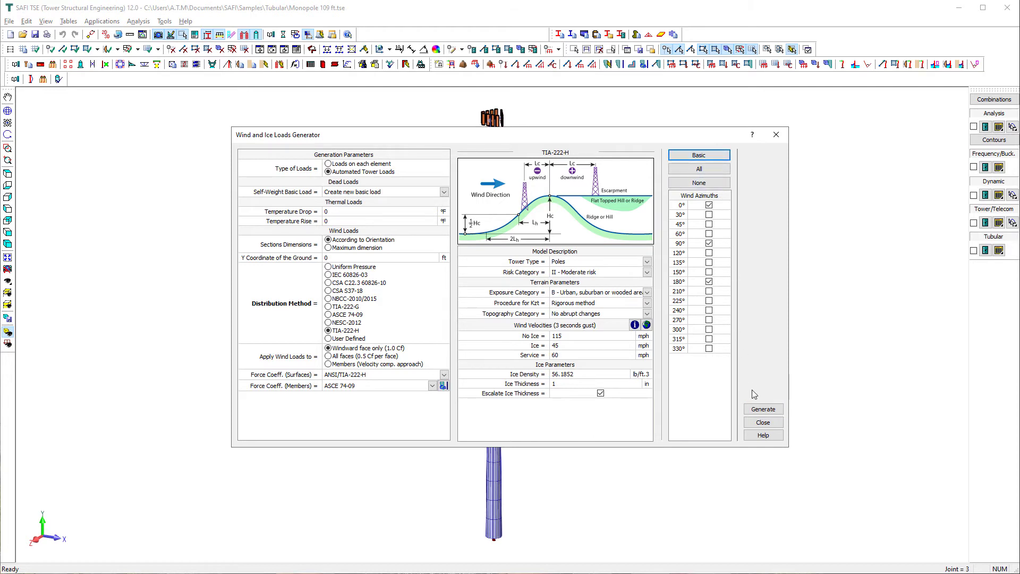
{"action": "left_click", "coordinate": [762, 408]}
{"action": "left_click", "coordinate": [556, 349]}
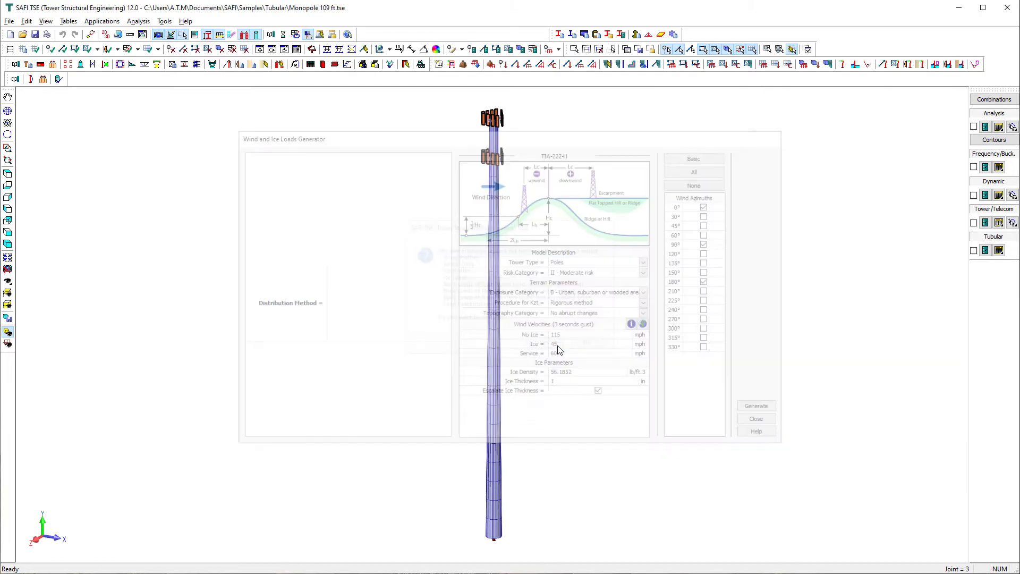
View load diagrams for the 1.2D+Wo, 0.9D+Wo, 1.2D+Di and S: D+Ws1 combinations.
{"action": "left_click", "coordinate": [7, 343]}
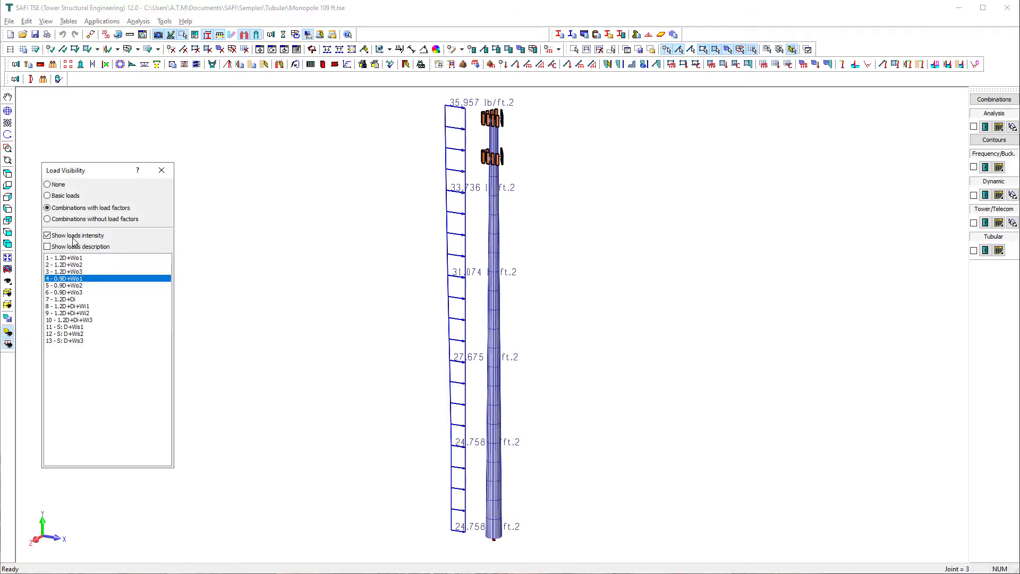
{"action": "left_click", "coordinate": [73, 259]}
{"action": "left_click", "coordinate": [75, 265]}
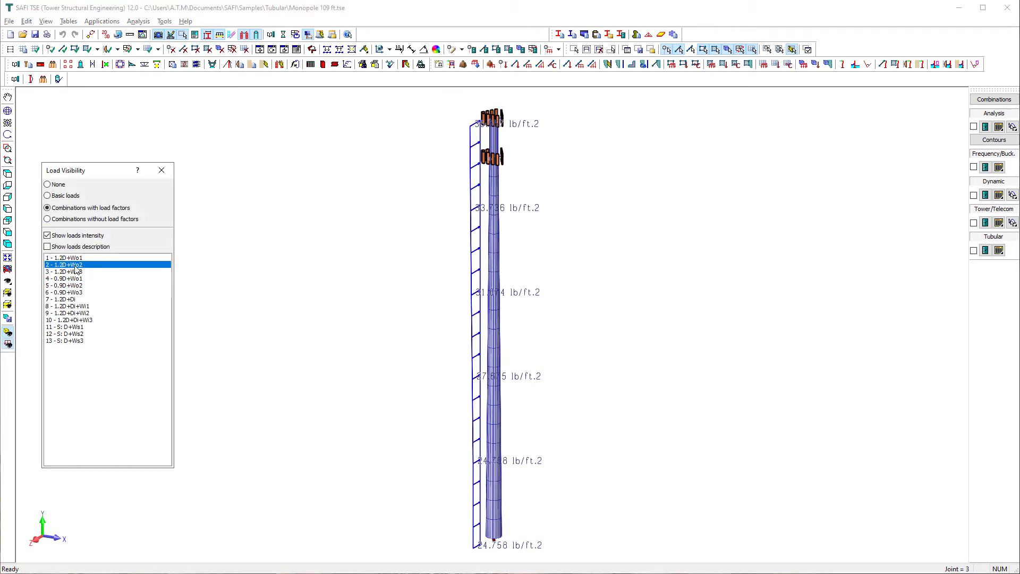
{"action": "left_click", "coordinate": [76, 271]}
{"action": "left_click", "coordinate": [77, 279]}
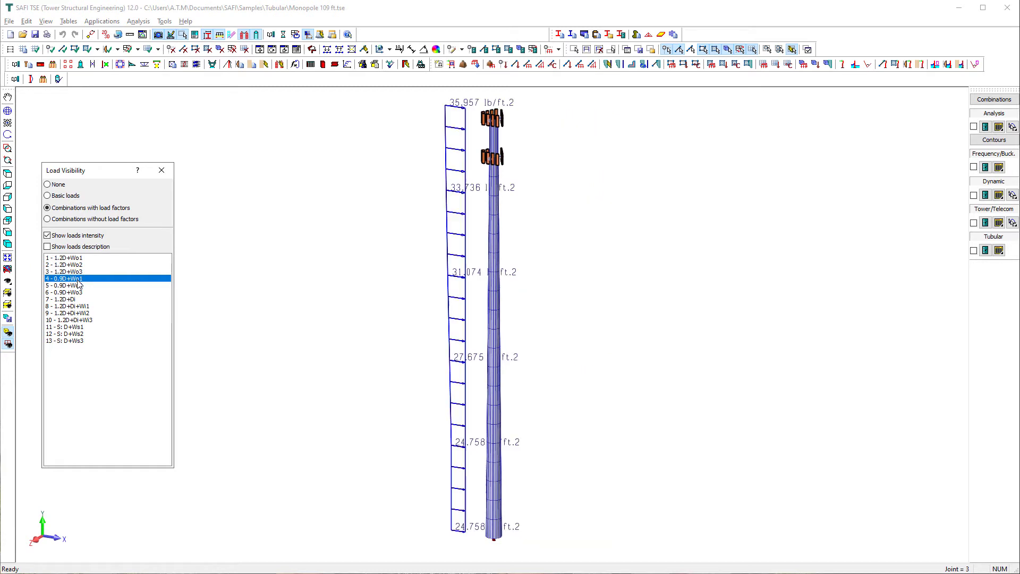
{"action": "left_click", "coordinate": [77, 287]}
{"action": "left_click", "coordinate": [78, 292]}
{"action": "left_click", "coordinate": [78, 300]}
{"action": "left_click", "coordinate": [78, 329]}
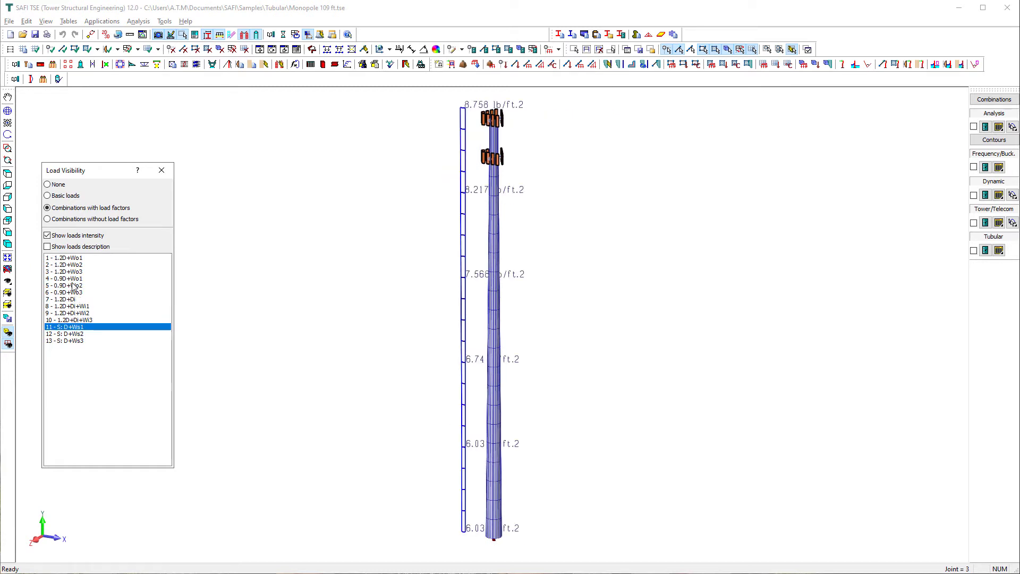
Toggle the dead load and 0°, 90°, 180° 115 mph wind loads, then turn off load display.
{"action": "left_click", "coordinate": [71, 200]}
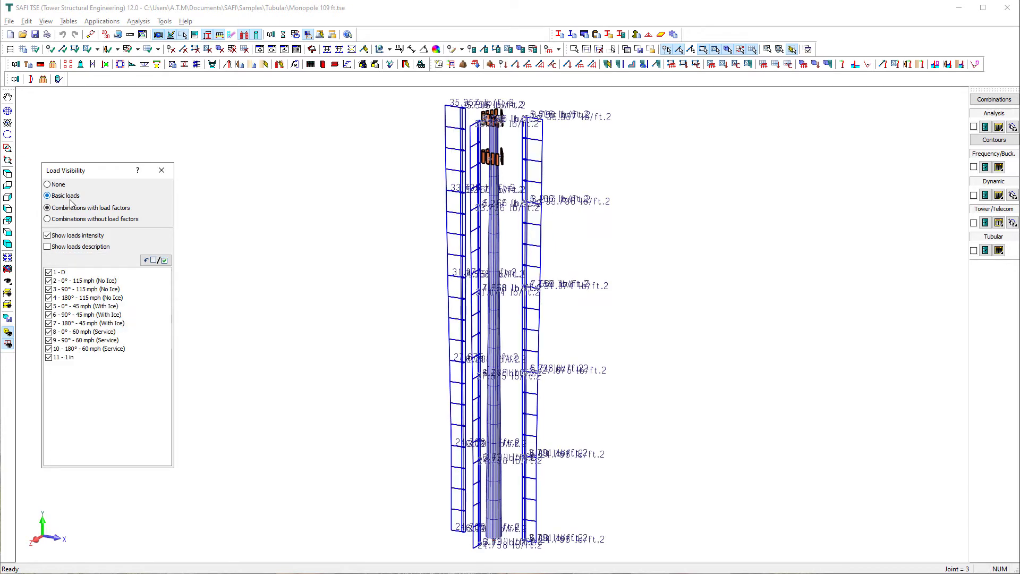
{"action": "left_click", "coordinate": [154, 260]}
{"action": "left_click", "coordinate": [49, 273]}
{"action": "left_click", "coordinate": [50, 281]}
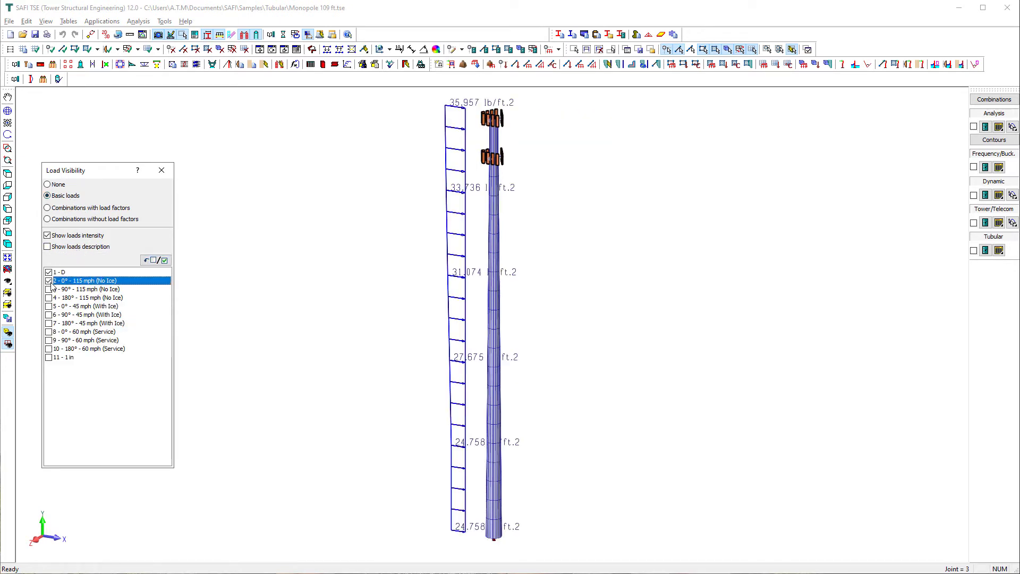
{"action": "left_click", "coordinate": [50, 281]}
{"action": "left_click", "coordinate": [49, 289]}
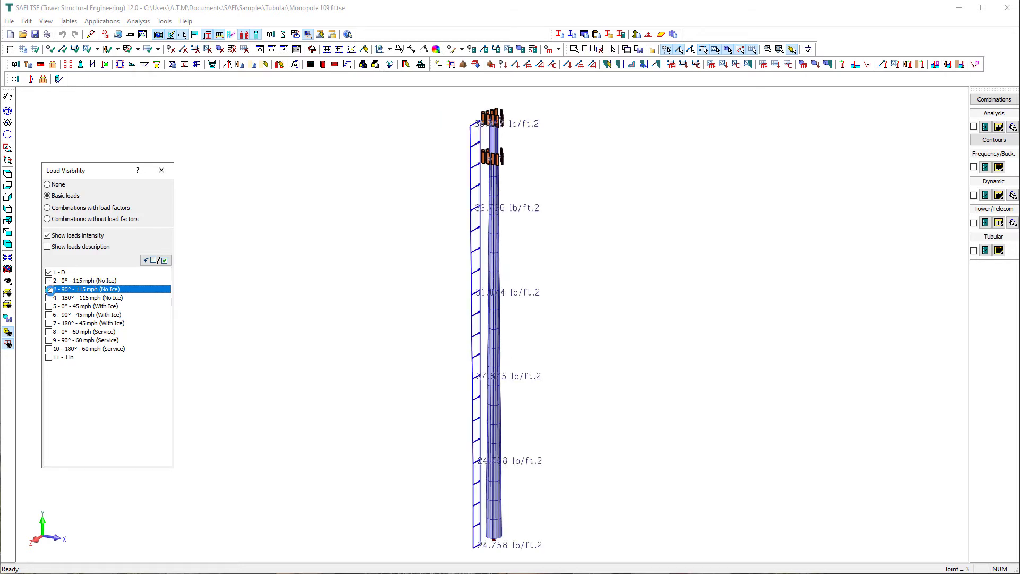
{"action": "left_click", "coordinate": [49, 289]}
{"action": "left_click", "coordinate": [50, 298]}
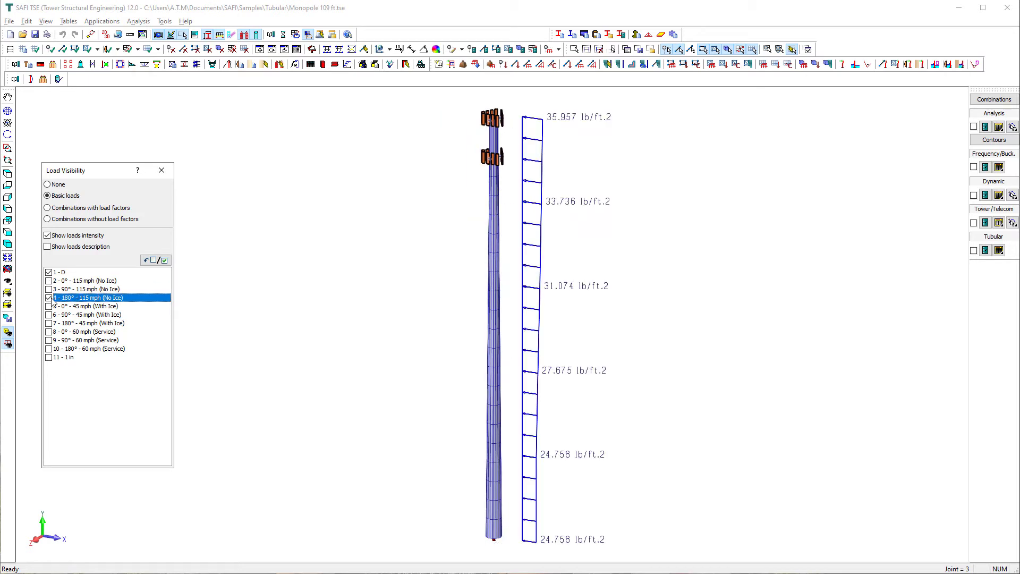
{"action": "left_click", "coordinate": [49, 298]}
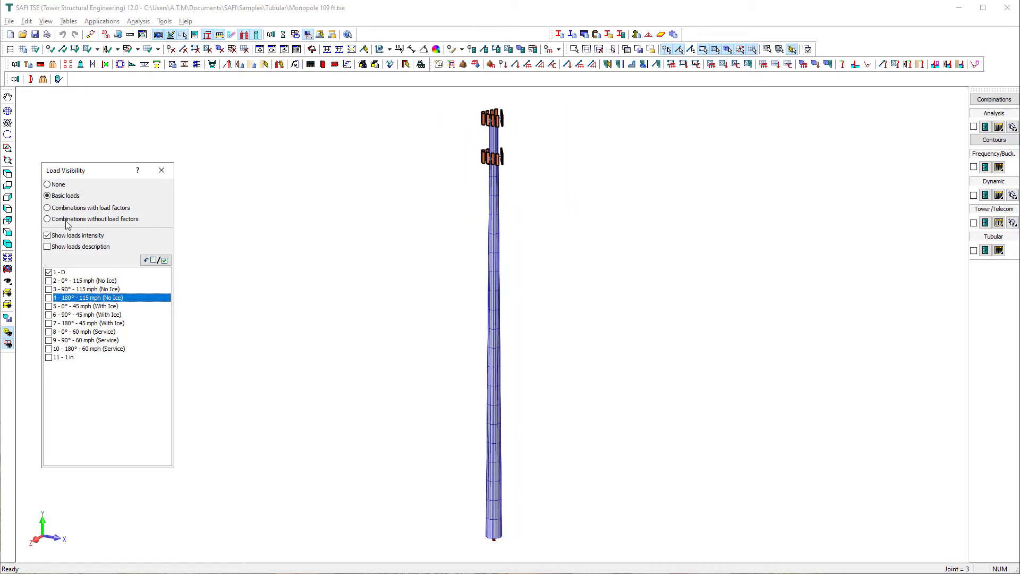
{"action": "left_click", "coordinate": [48, 185]}
{"action": "left_click", "coordinate": [162, 170]}
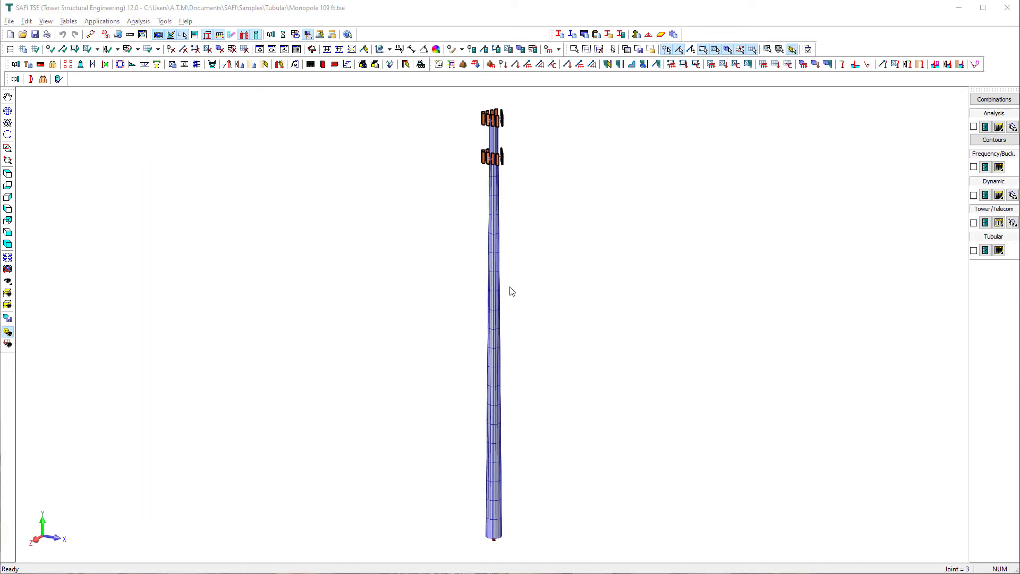
{"action": "left_click", "coordinate": [882, 64]}
{"action": "left_click", "coordinate": [572, 280]}
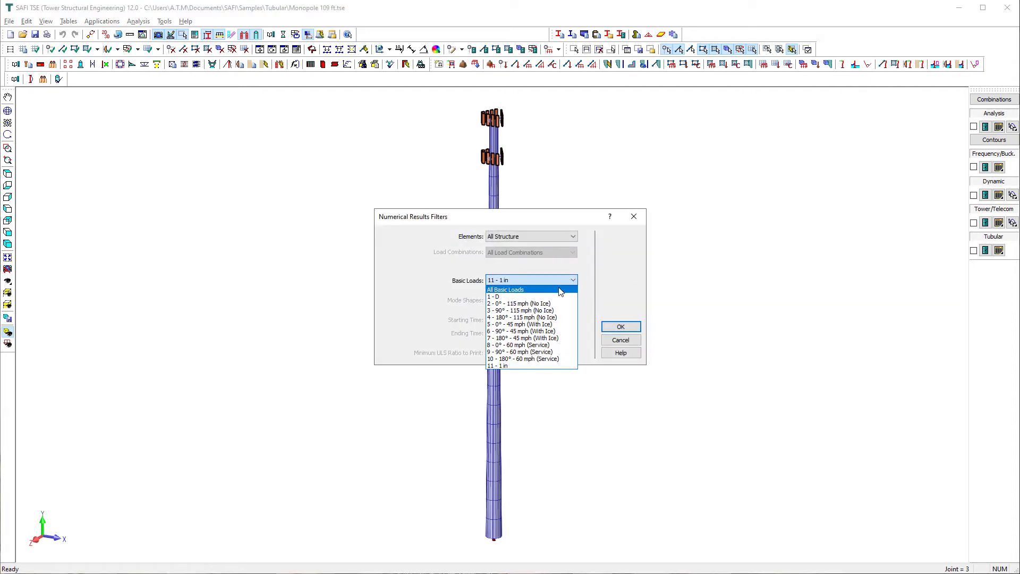
{"action": "left_click", "coordinate": [554, 304]}
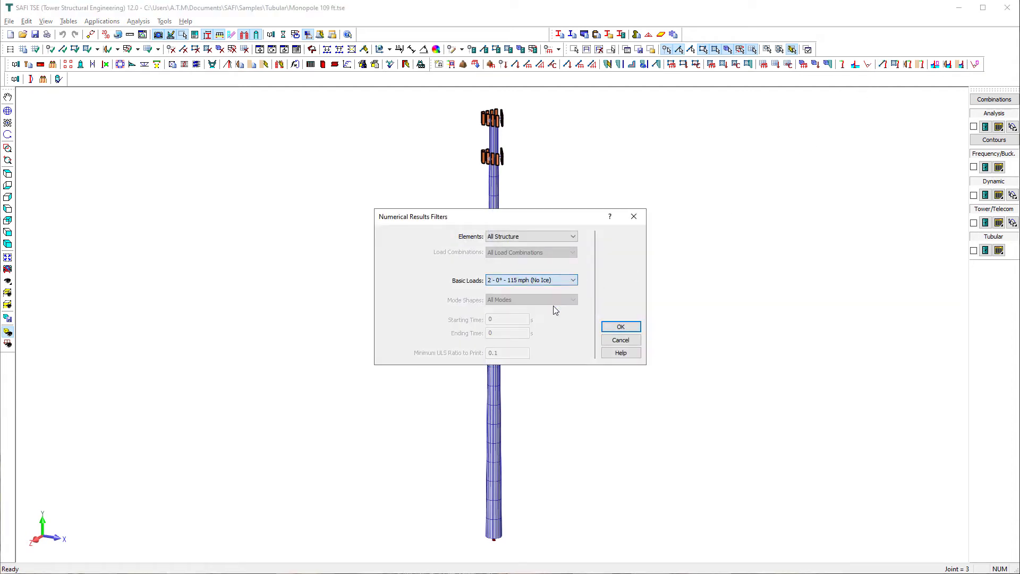
{"action": "left_click", "coordinate": [625, 327]}
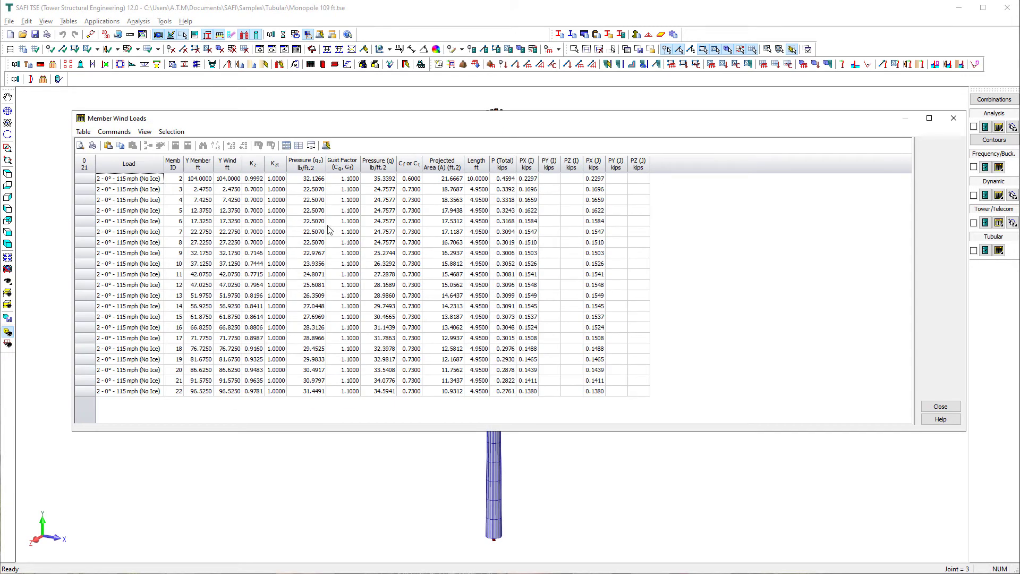
{"action": "left_click", "coordinate": [205, 167]}
{"action": "left_click", "coordinate": [205, 168]}
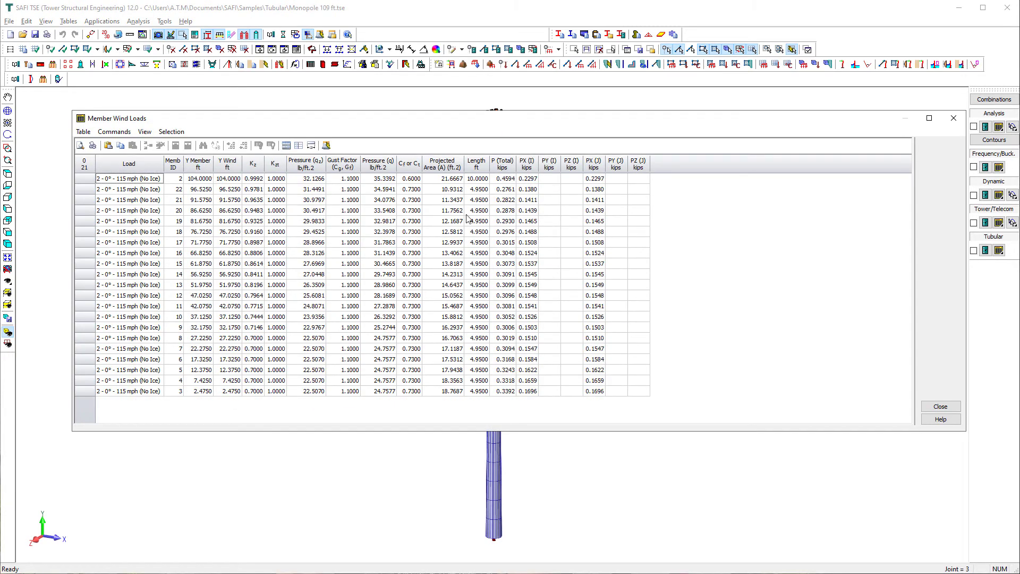
{"action": "left_click", "coordinate": [939, 407]}
{"action": "left_click", "coordinate": [907, 65]}
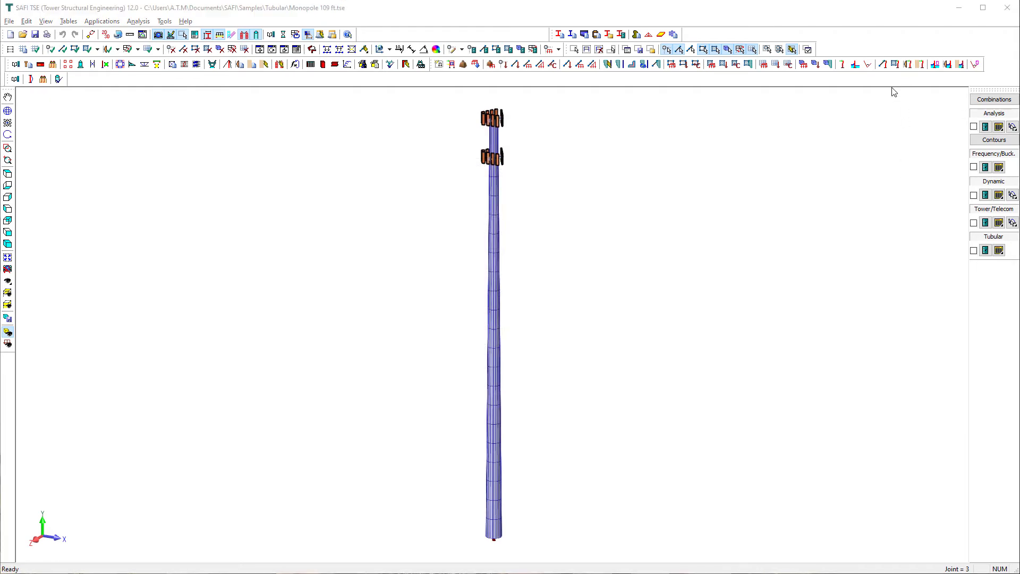
{"action": "left_click", "coordinate": [565, 282]}
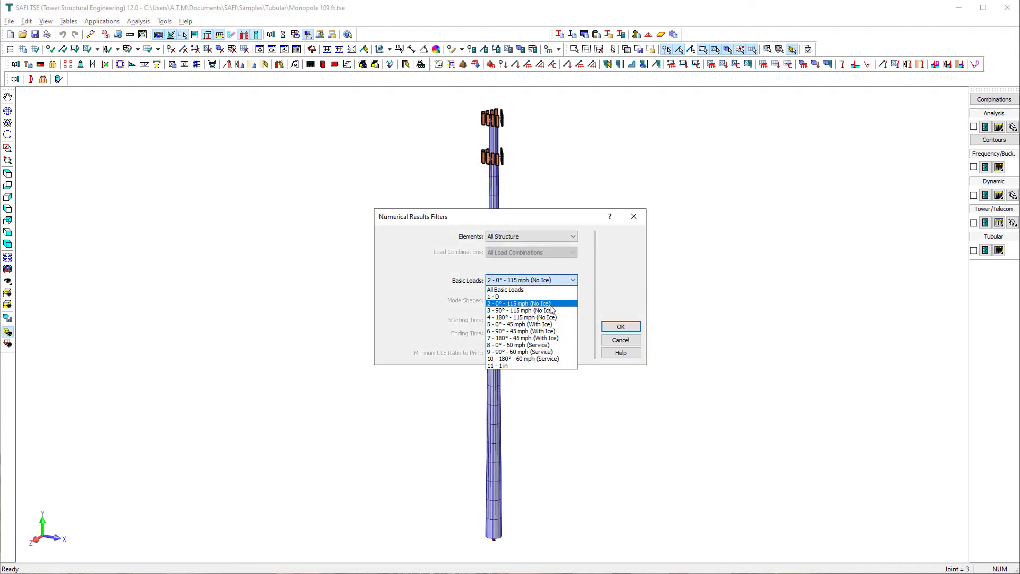
{"action": "left_click", "coordinate": [540, 325]}
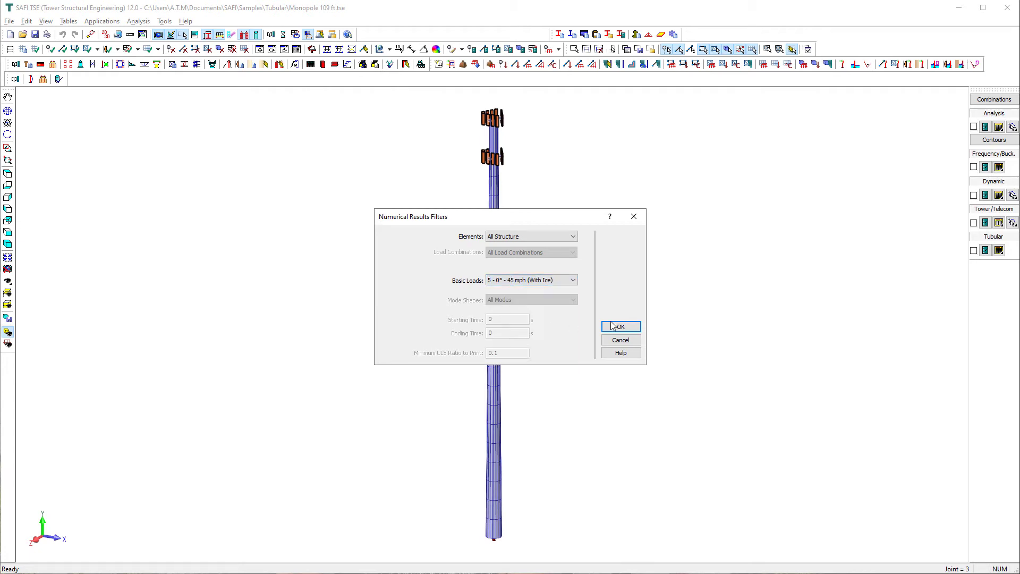
{"action": "left_click", "coordinate": [616, 327]}
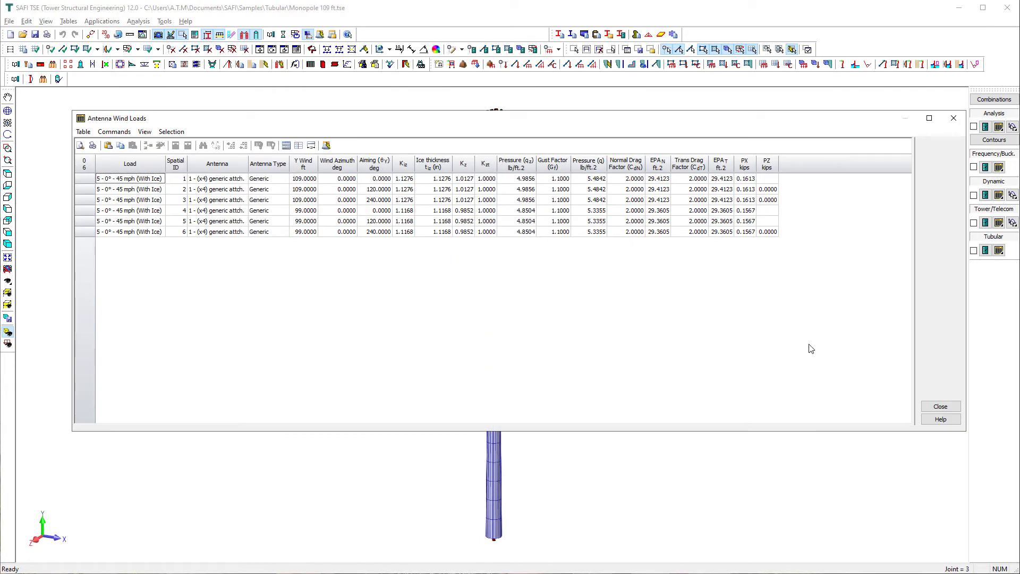
{"action": "left_click", "coordinate": [937, 407]}
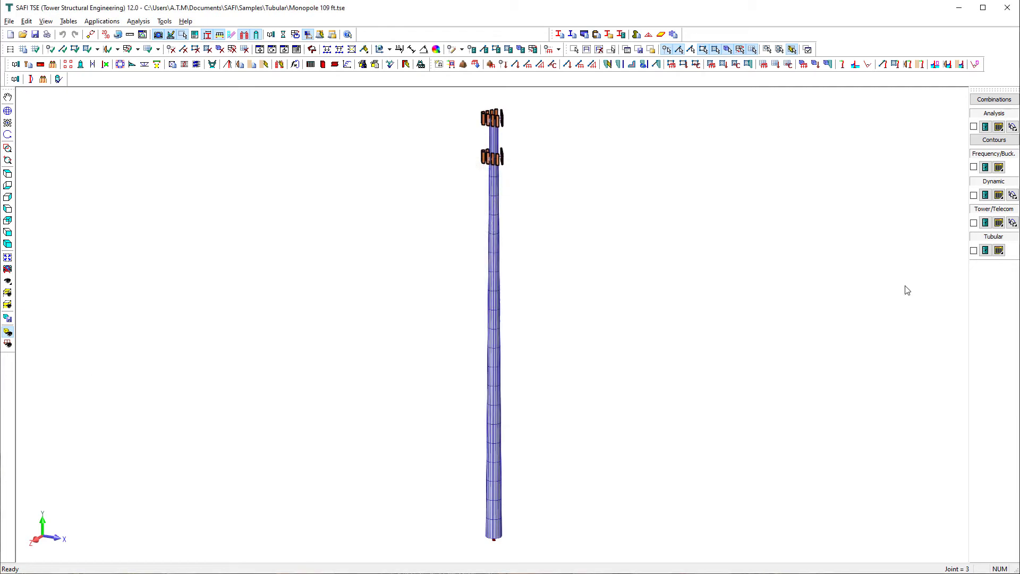
{"action": "left_click", "coordinate": [935, 64]}
{"action": "left_click", "coordinate": [573, 280]}
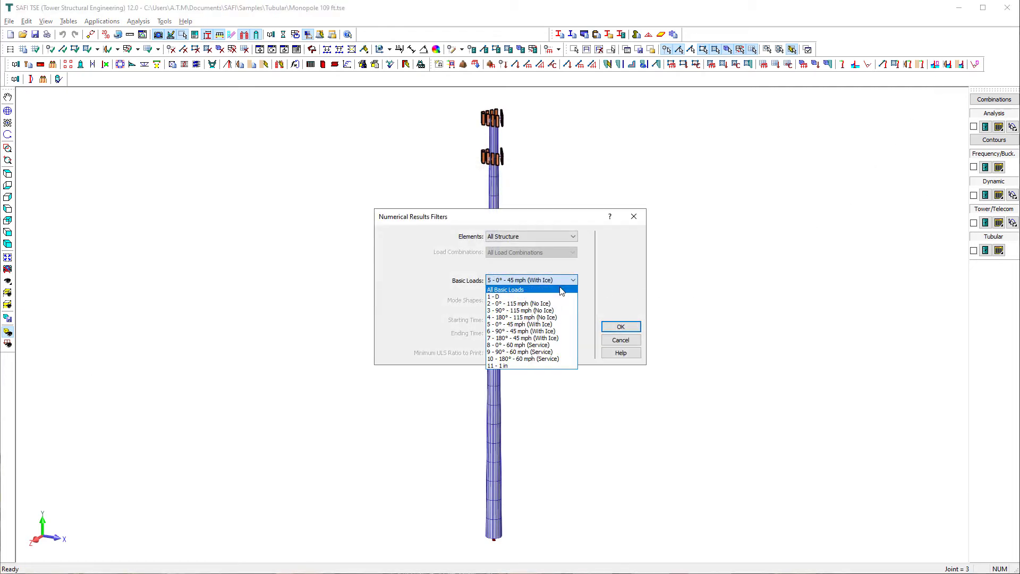
{"action": "left_click", "coordinate": [498, 366]}
{"action": "left_click", "coordinate": [619, 326]}
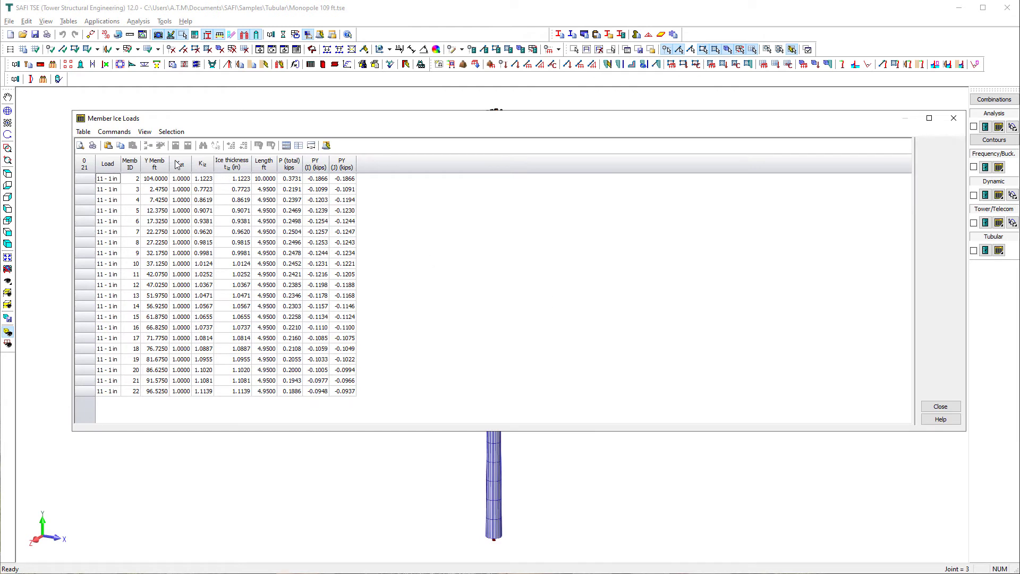
{"action": "left_click", "coordinate": [154, 162]}
{"action": "left_click", "coordinate": [154, 165]}
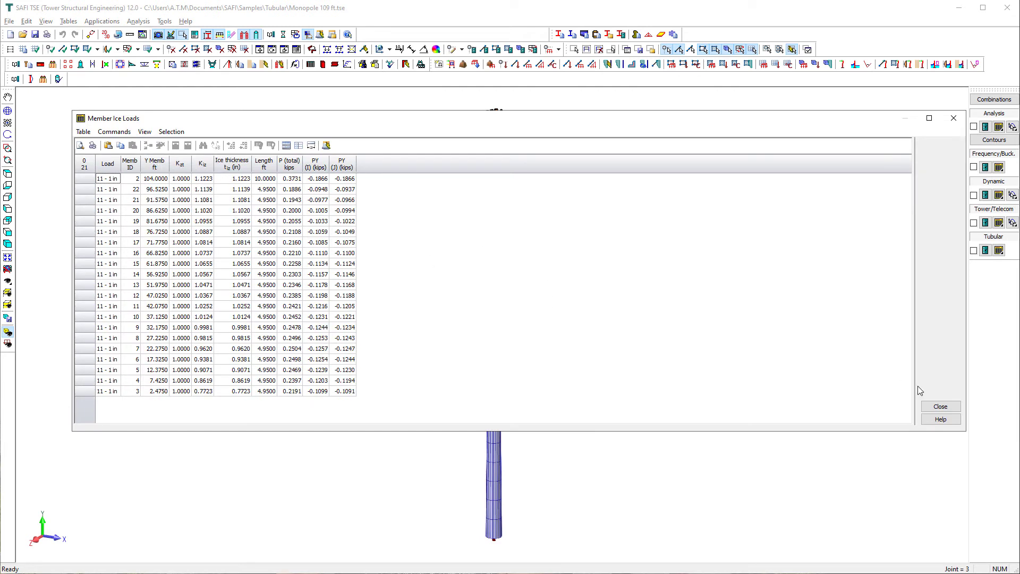
{"action": "left_click", "coordinate": [935, 407]}
{"action": "left_click", "coordinate": [948, 65]}
{"action": "left_click", "coordinate": [620, 327]}
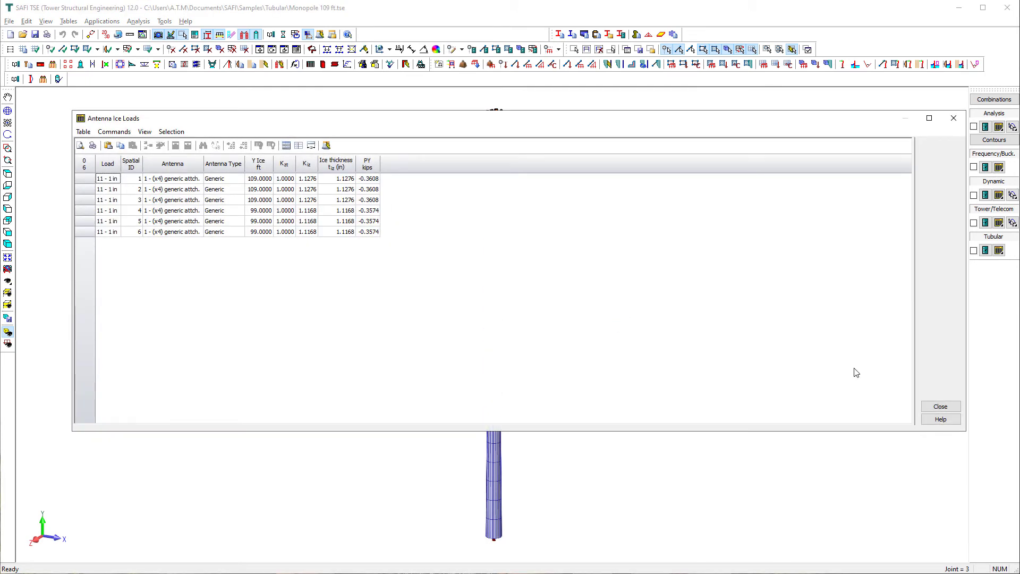
{"action": "left_click", "coordinate": [939, 407]}
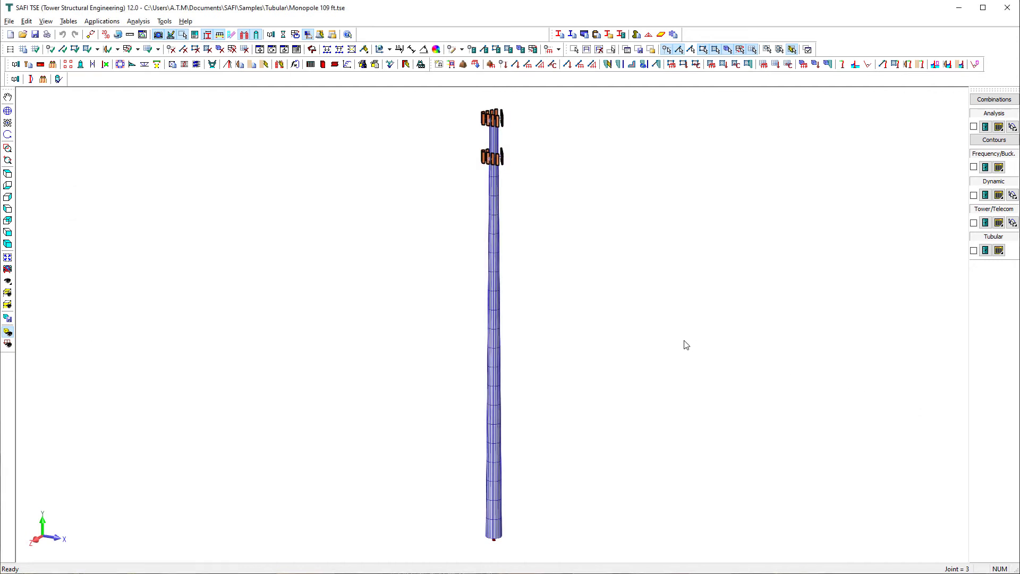
Set the analysis type to Static Nonlinear with 20 steps.
{"action": "left_click", "coordinate": [283, 35]}
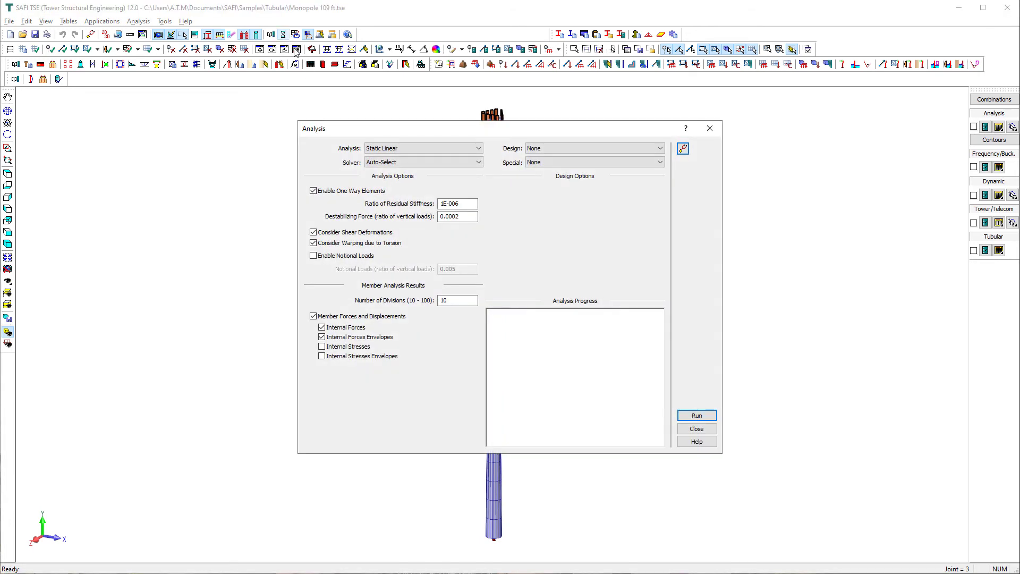
{"action": "left_click", "coordinate": [473, 149]}
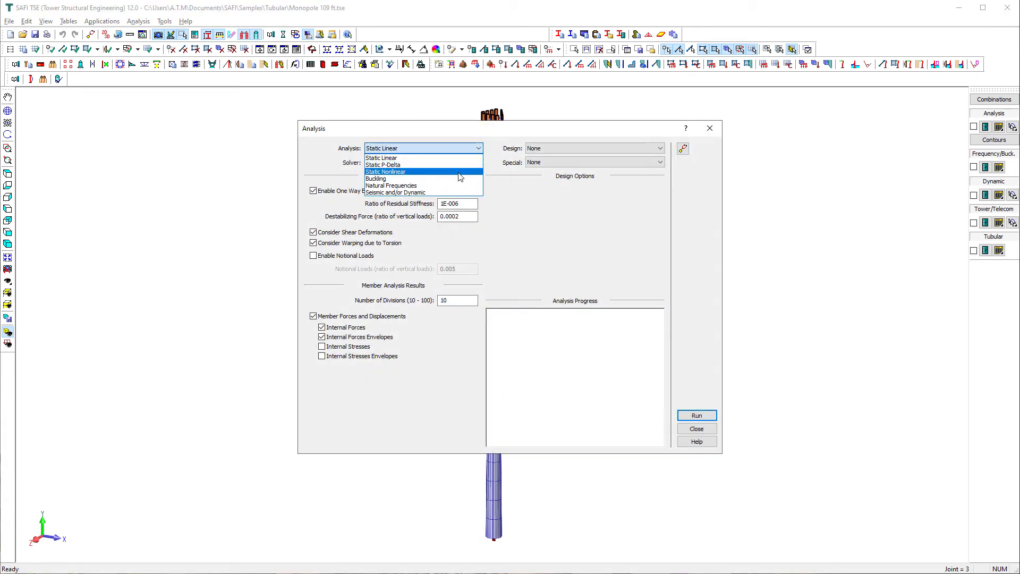
{"action": "left_click", "coordinate": [458, 173]}
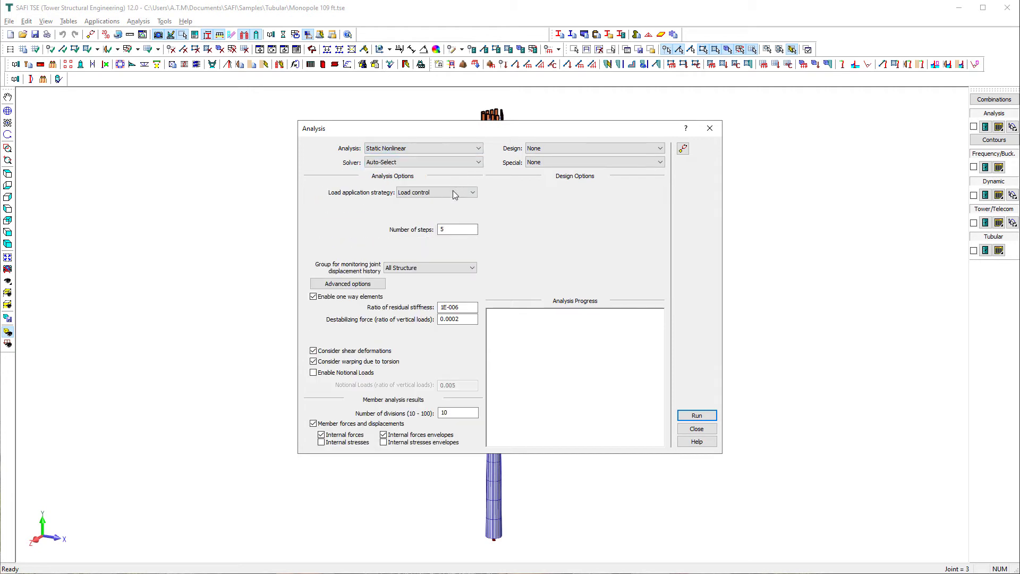
{"action": "double_click", "coordinate": [438, 230]}
Choose Verification - Tubular (TIA-222-H), save changes, and run the analysis to completion.
{"action": "left_click", "coordinate": [654, 149]}
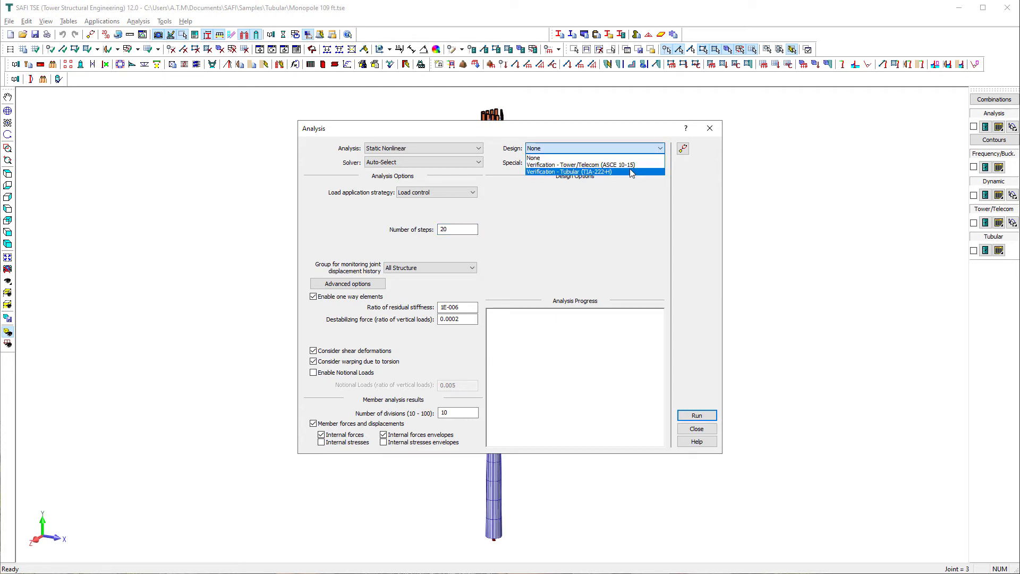
{"action": "left_click", "coordinate": [628, 172]}
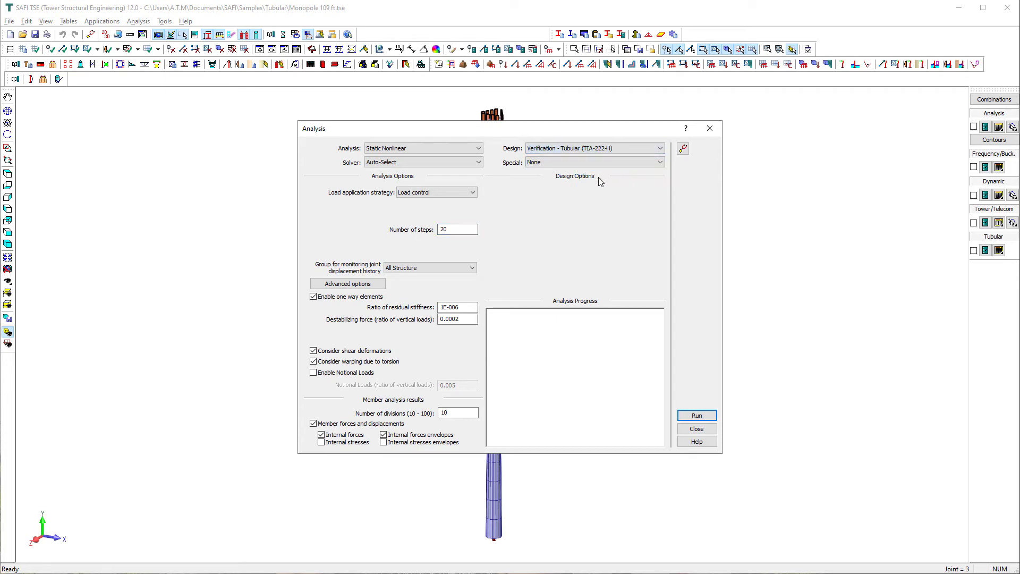
{"action": "left_click", "coordinate": [692, 418]}
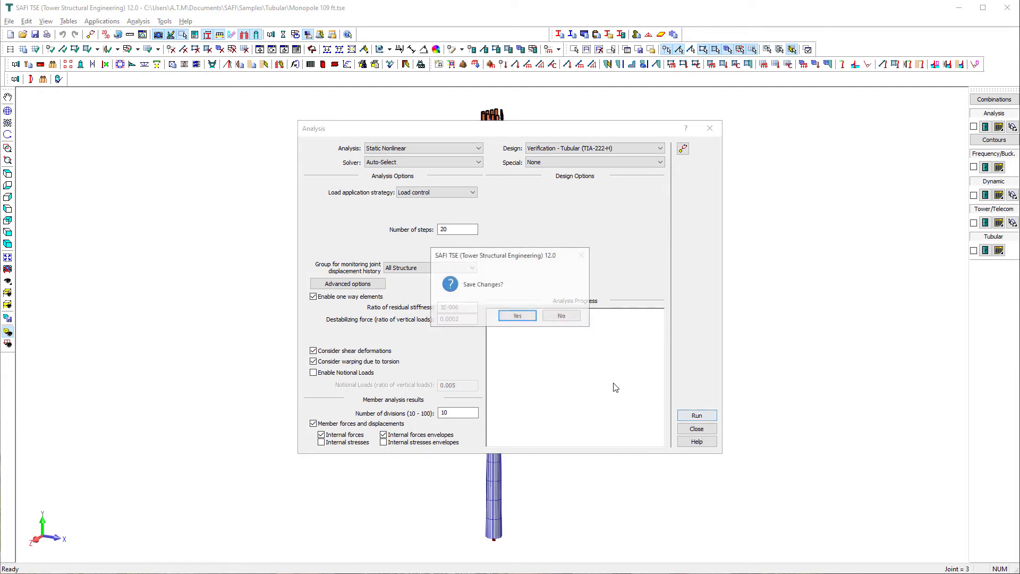
{"action": "left_click", "coordinate": [526, 320]}
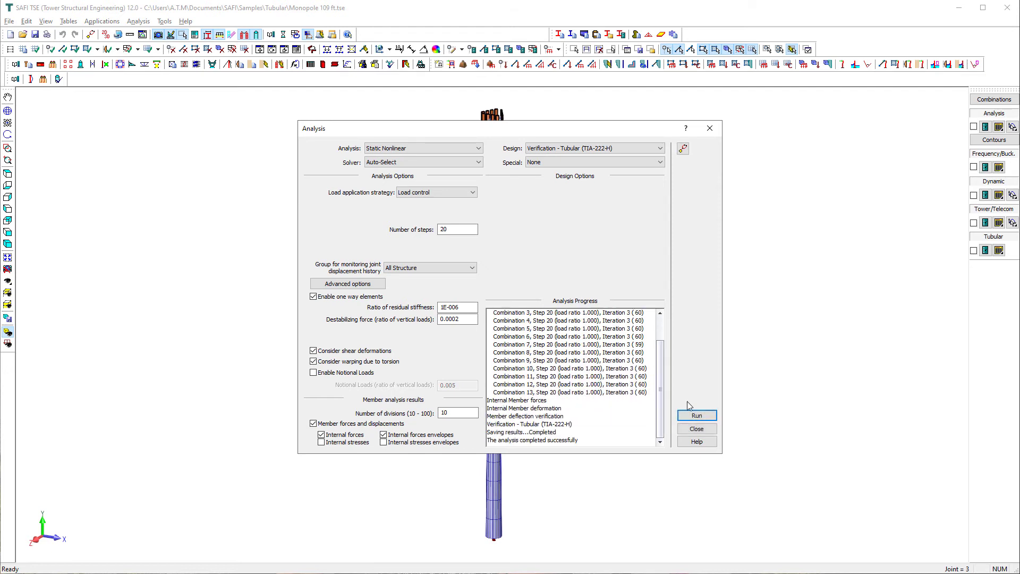
{"action": "left_click", "coordinate": [696, 429]}
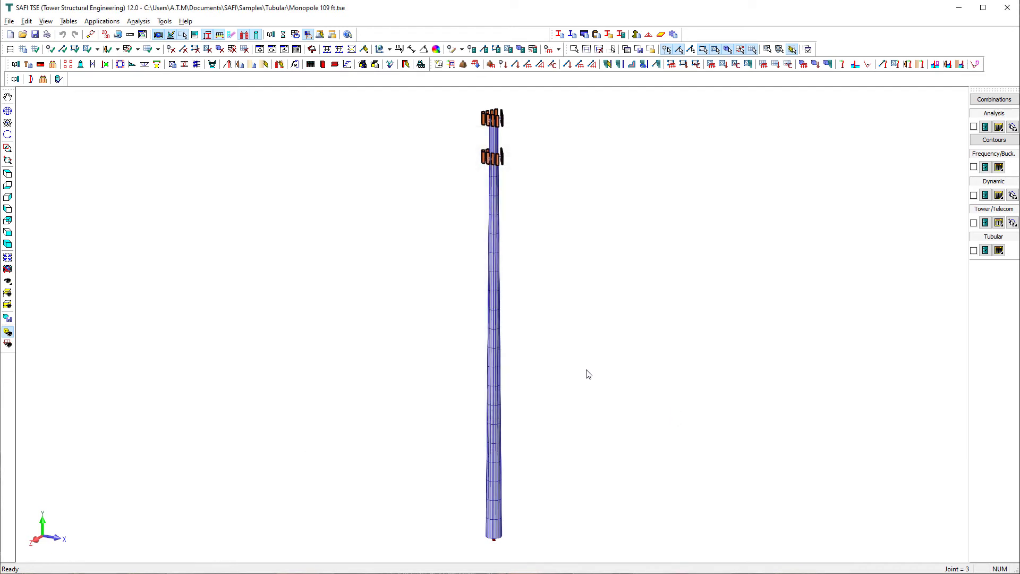
Show the monopole as a stick model and apply all 13 load combinations.
{"action": "left_click", "coordinate": [8, 333]}
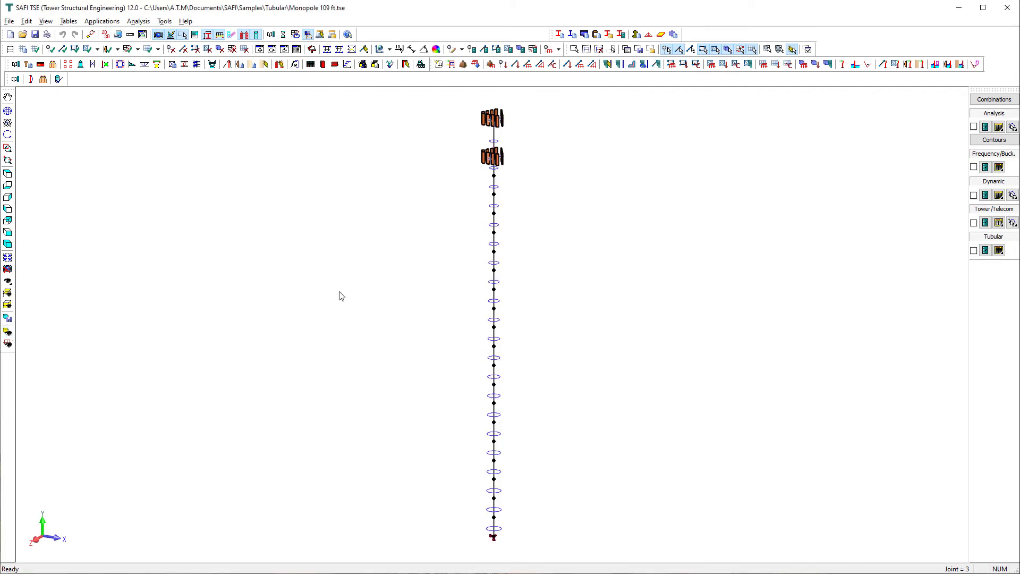
{"action": "left_click", "coordinate": [985, 101]}
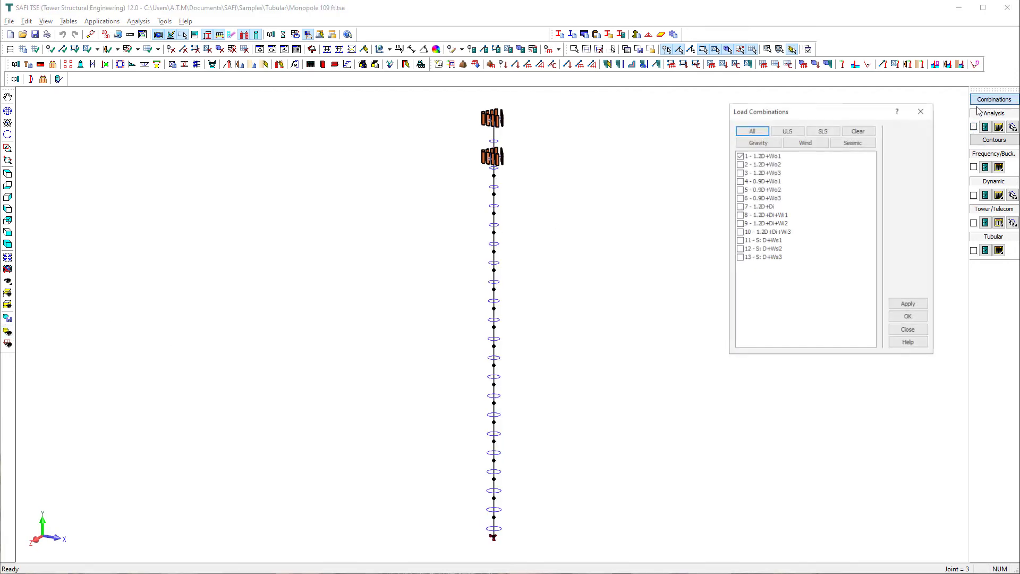
{"action": "left_click", "coordinate": [787, 131]}
{"action": "left_click", "coordinate": [762, 133]}
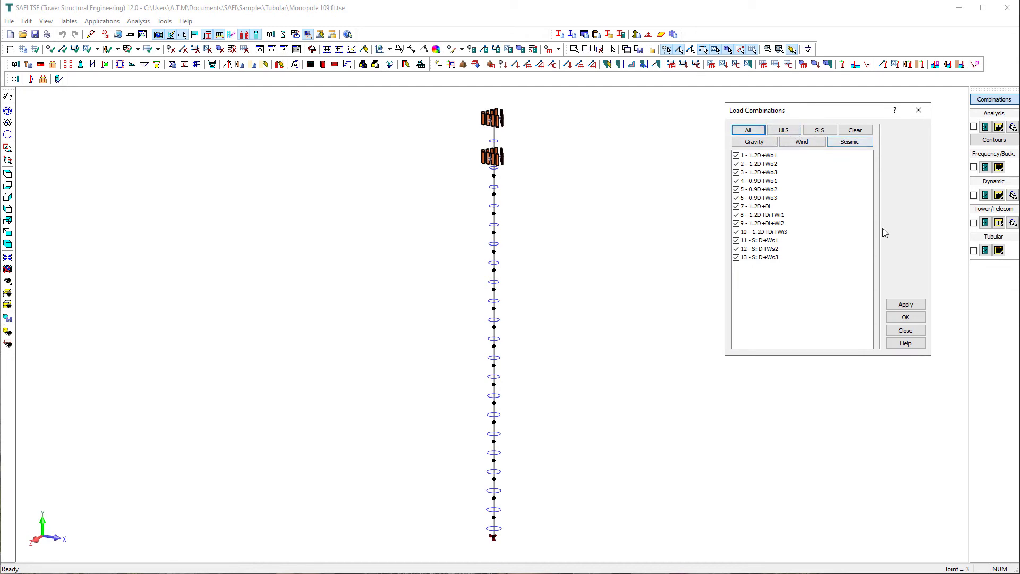
{"action": "left_click", "coordinate": [905, 305]}
{"action": "left_click", "coordinate": [904, 318]}
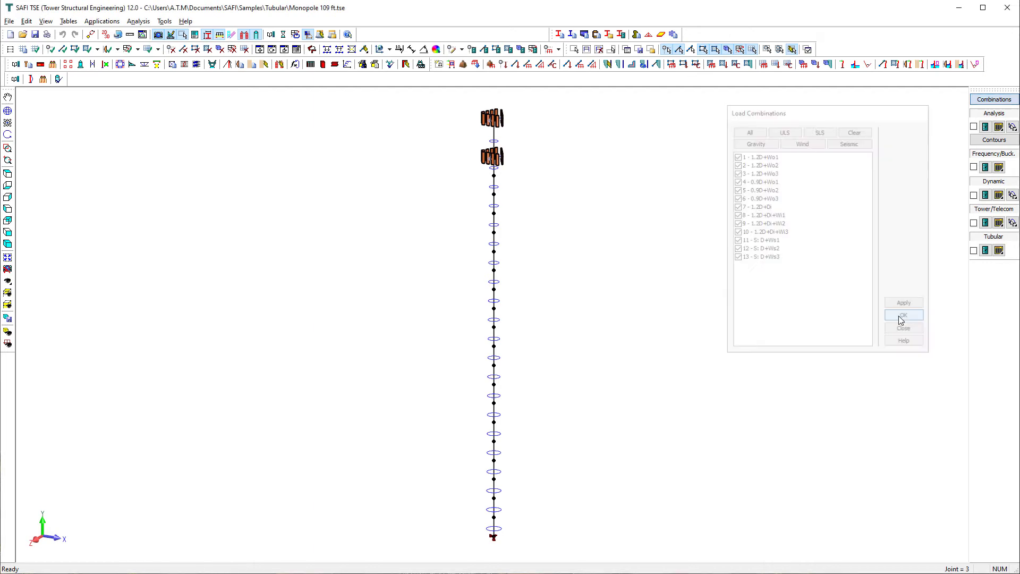
Display axial force (Fx) values in kips along the pole instead of the deformed shape.
{"action": "left_click", "coordinate": [985, 127]}
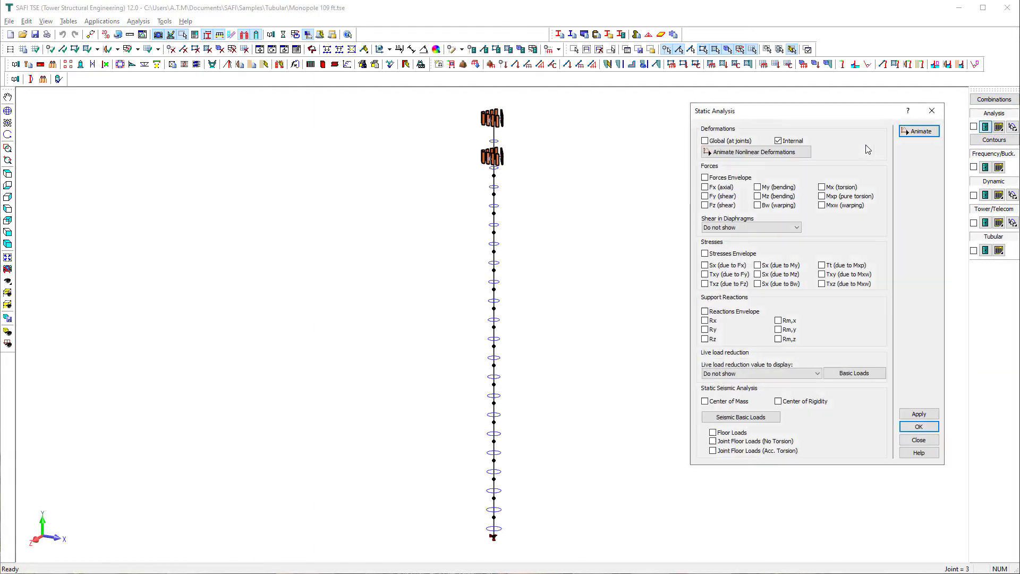
{"action": "left_click_drag", "start_coordinate": [822, 118], "coordinate": [813, 125]}
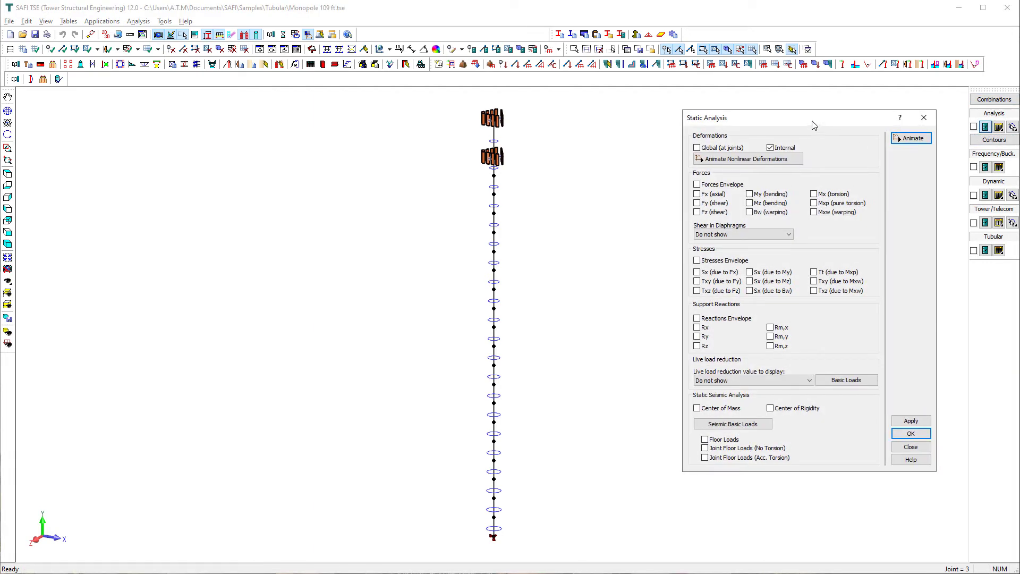
{"action": "left_click", "coordinate": [926, 421]}
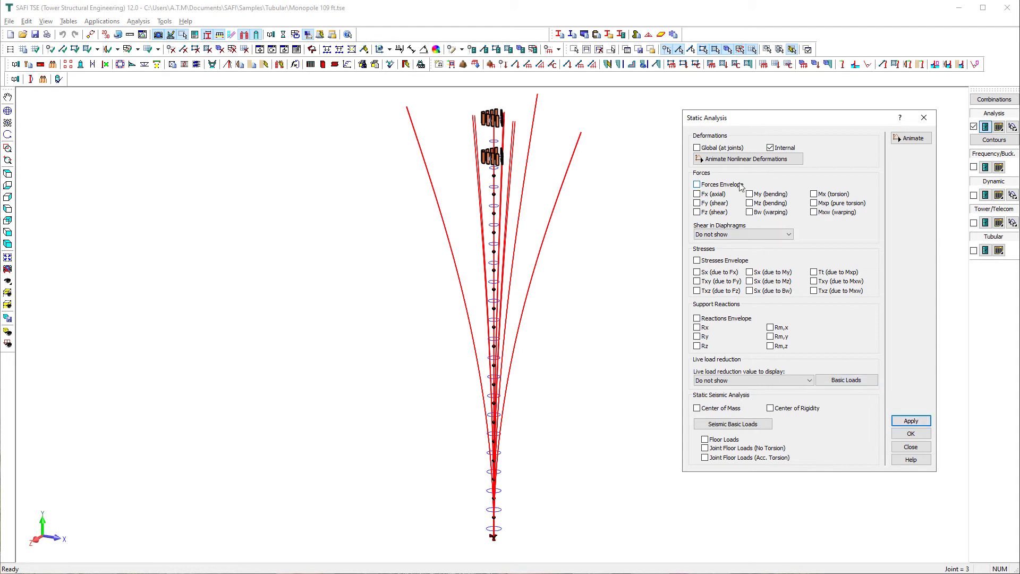
{"action": "left_click", "coordinate": [770, 148]}
{"action": "left_click", "coordinate": [696, 194]}
{"action": "left_click", "coordinate": [910, 421]}
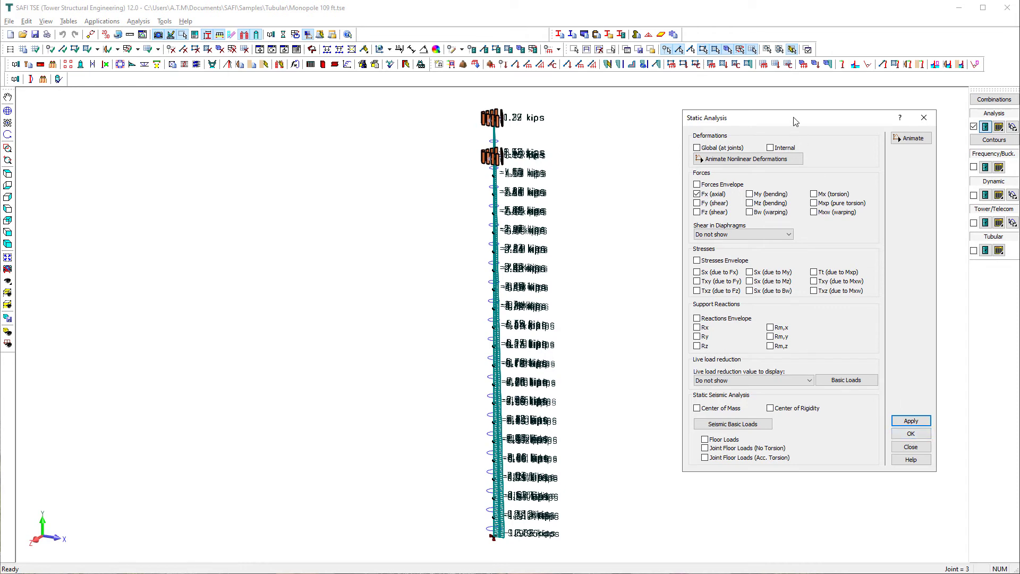
{"action": "left_click_drag", "start_coordinate": [794, 120], "coordinate": [250, 129]}
{"action": "left_click", "coordinate": [992, 99]}
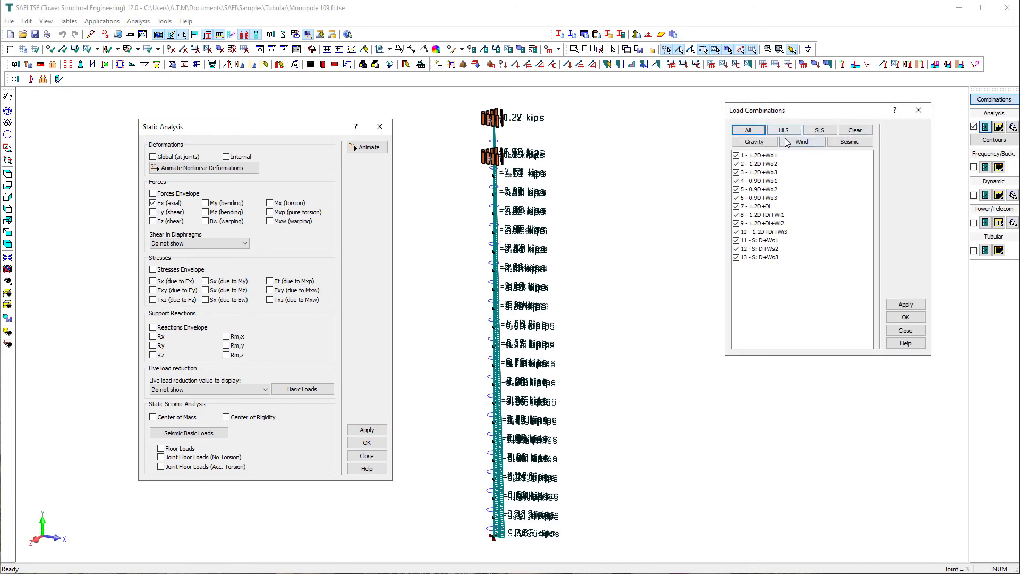
Limit the results to load combination 1 - 1.2D+Wo1 only.
{"action": "left_click", "coordinate": [852, 131]}
{"action": "left_click", "coordinate": [736, 155]}
{"action": "left_click", "coordinate": [905, 304]}
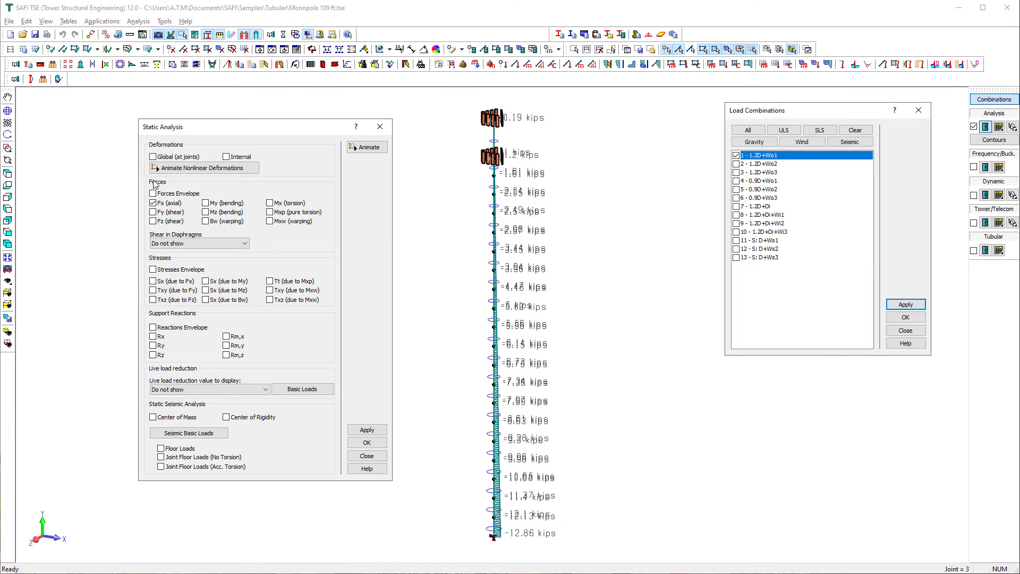
Replace the axial force display with the Mz bending-moment diagram in kip-ft.
{"action": "left_click", "coordinate": [153, 203]}
{"action": "left_click", "coordinate": [206, 212]}
{"action": "left_click", "coordinate": [367, 429]}
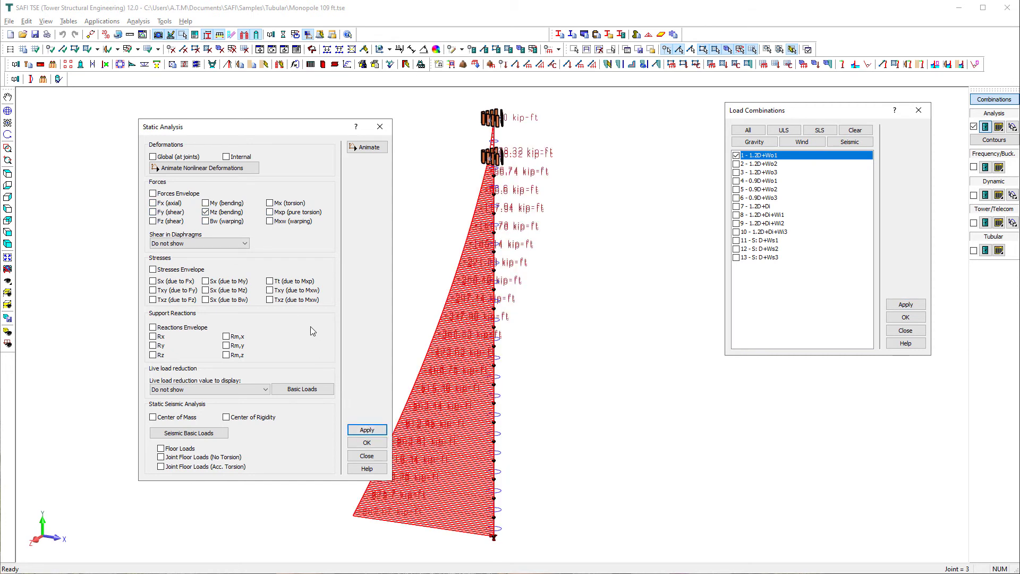
{"action": "left_click", "coordinate": [206, 212]}
{"action": "left_click_drag", "start_coordinate": [233, 130], "coordinate": [147, 119]}
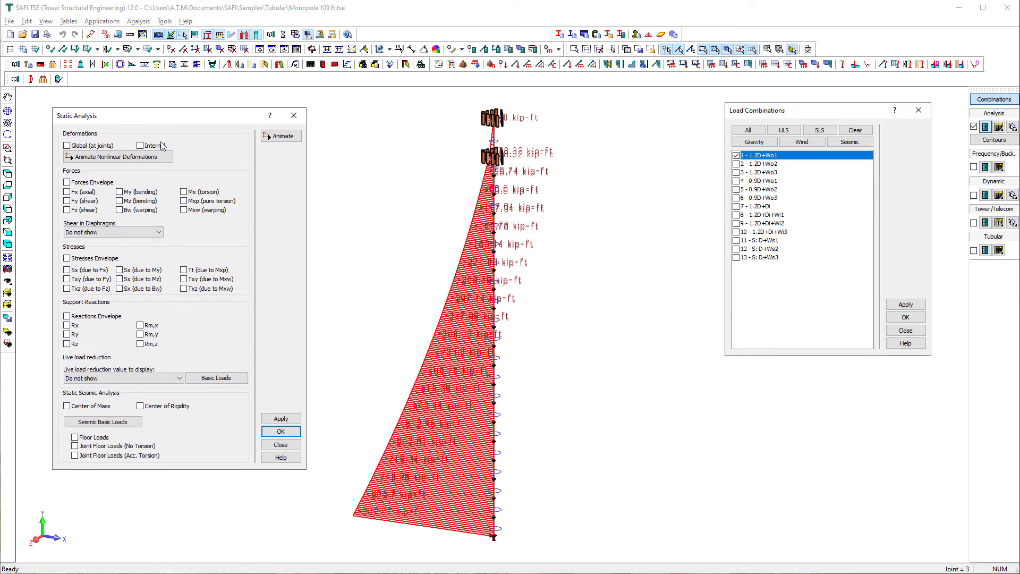
Play the nonlinear deflection animation, then close the results options to clear the Mz diagram.
{"action": "left_click", "coordinate": [137, 158]}
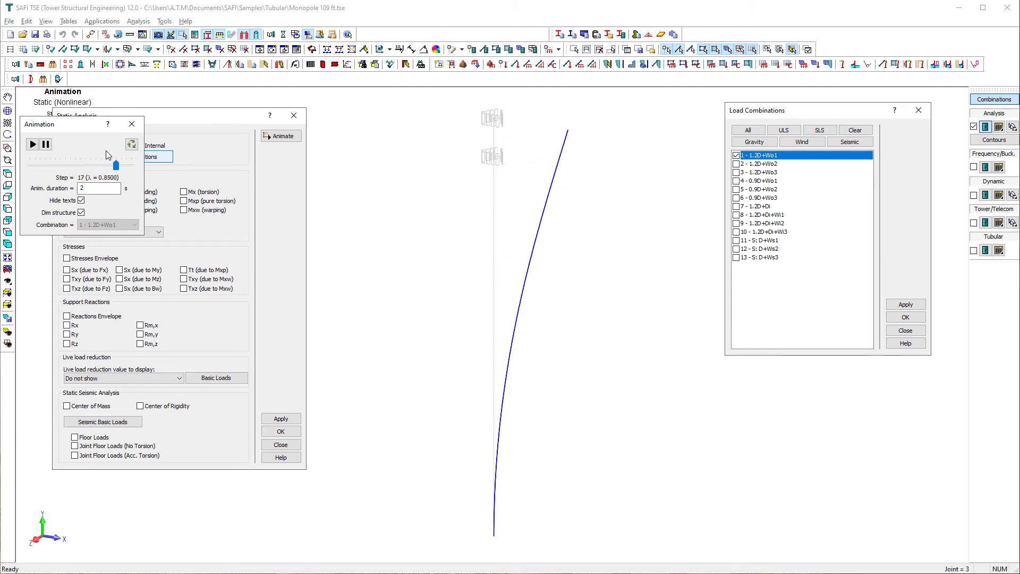
{"action": "left_click", "coordinate": [132, 125]}
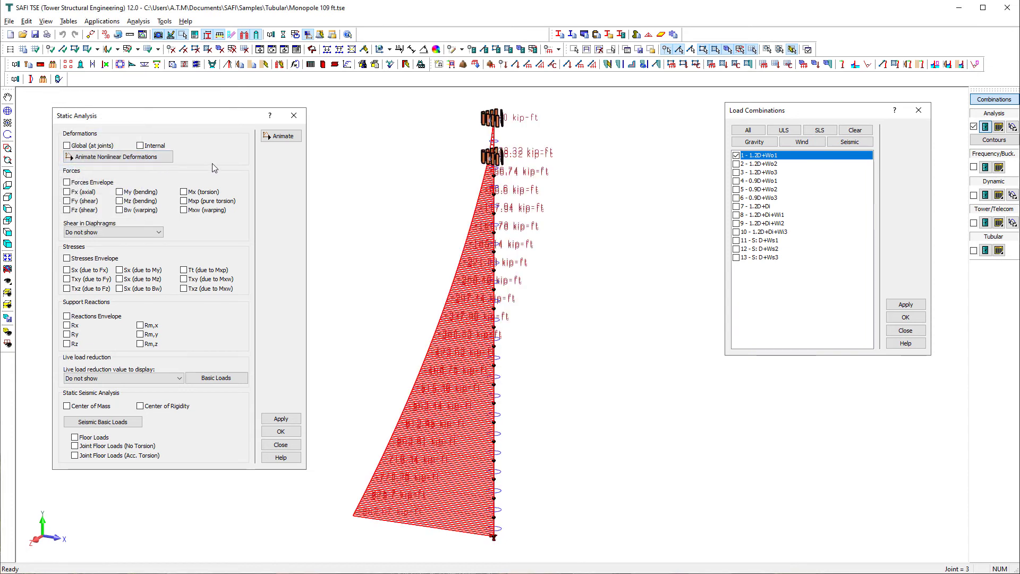
{"action": "left_click", "coordinate": [280, 432]}
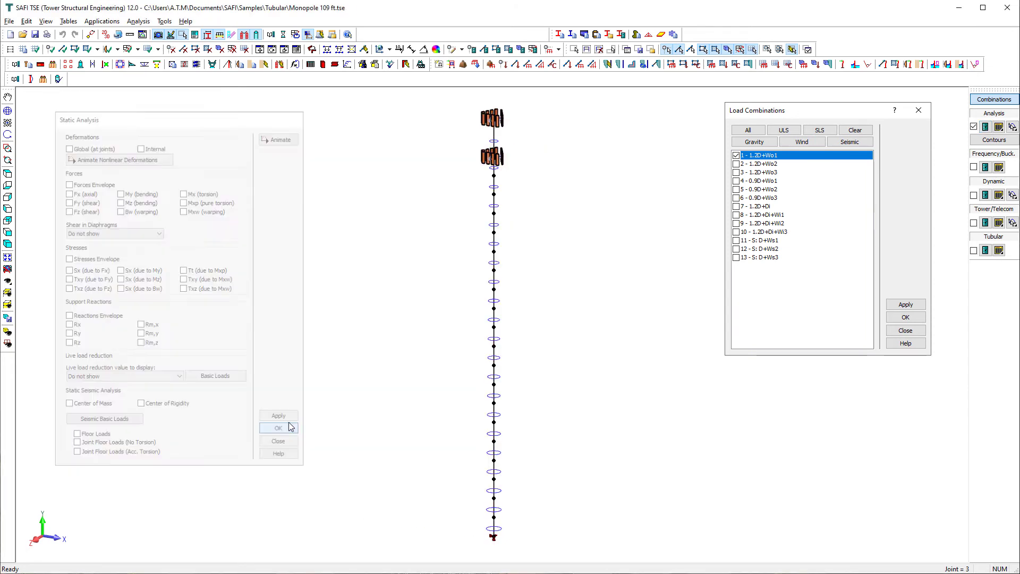
{"action": "left_click", "coordinate": [905, 317]}
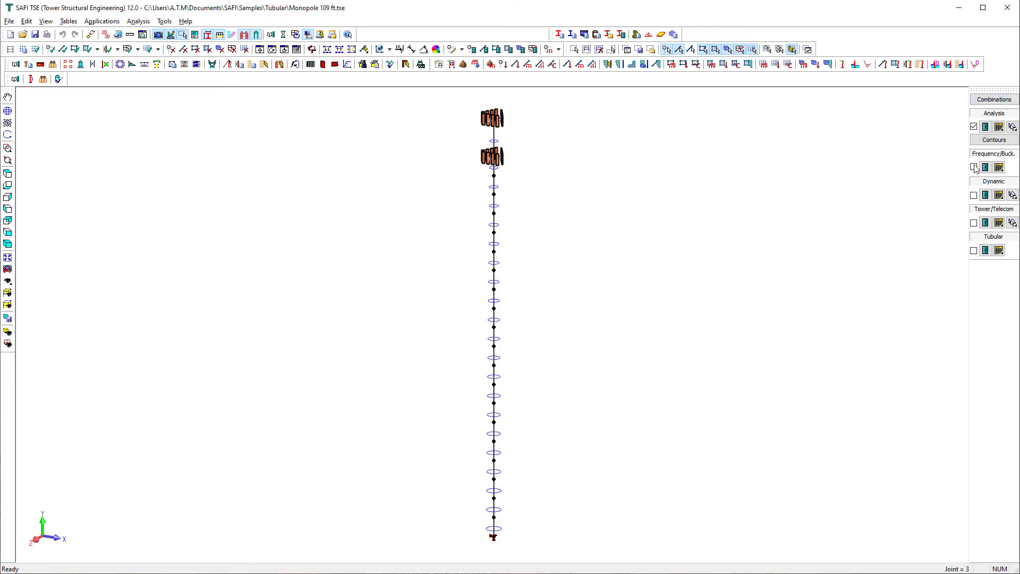
{"action": "left_click", "coordinate": [999, 128]}
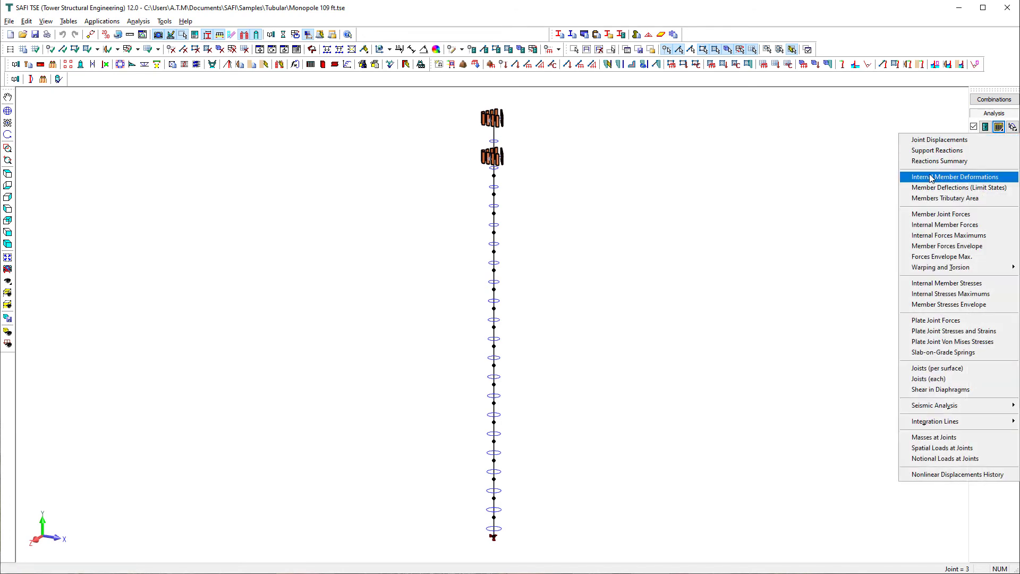
{"action": "left_click", "coordinate": [915, 224]}
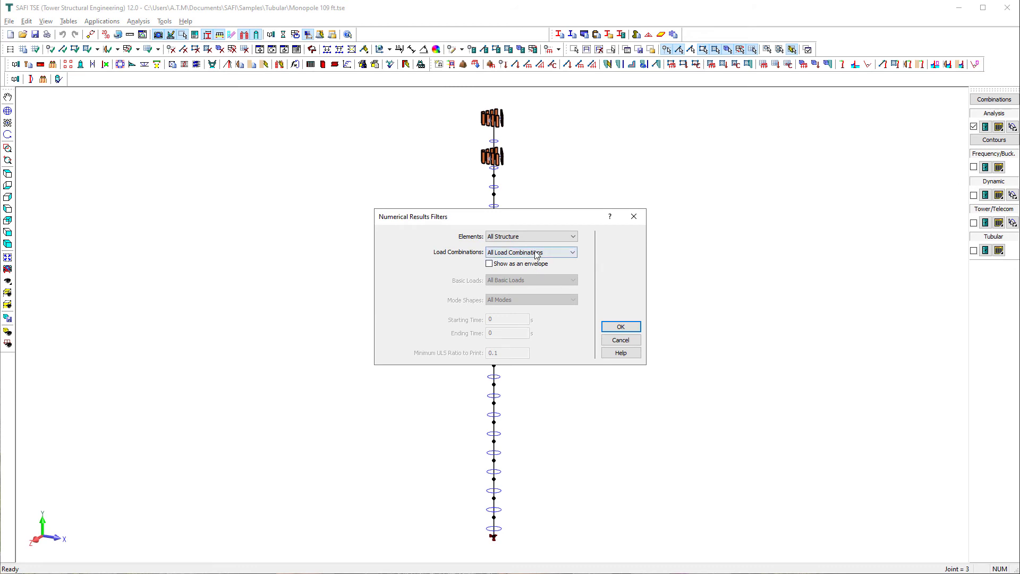
{"action": "left_click", "coordinate": [535, 253]}
{"action": "scroll", "coordinate": [536, 266], "scroll_direction": "up", "scroll_amount": 2}
{"action": "left_click", "coordinate": [539, 267]}
{"action": "left_click", "coordinate": [571, 237]}
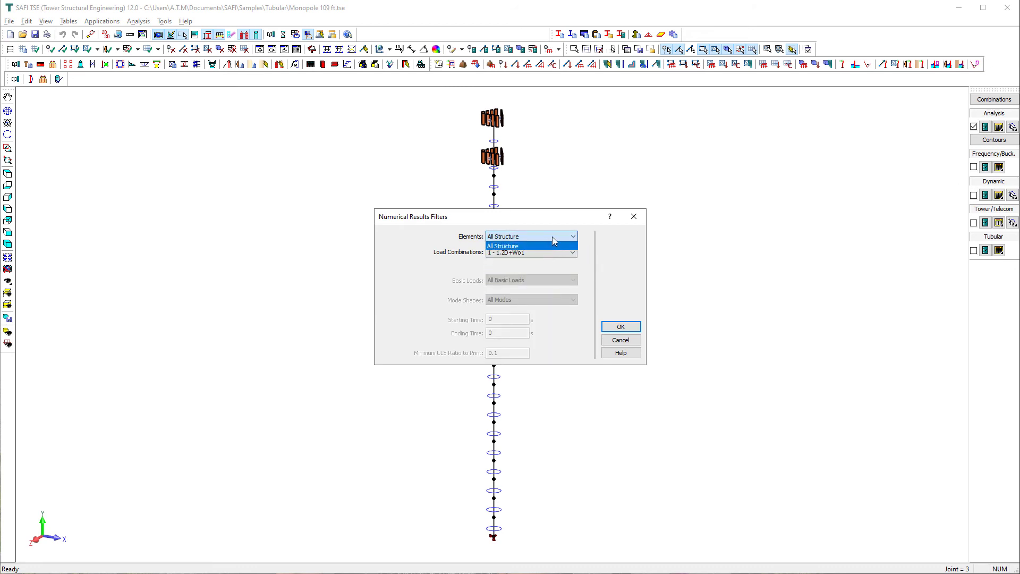
{"action": "left_click", "coordinate": [553, 245]}
{"action": "left_click", "coordinate": [619, 327]}
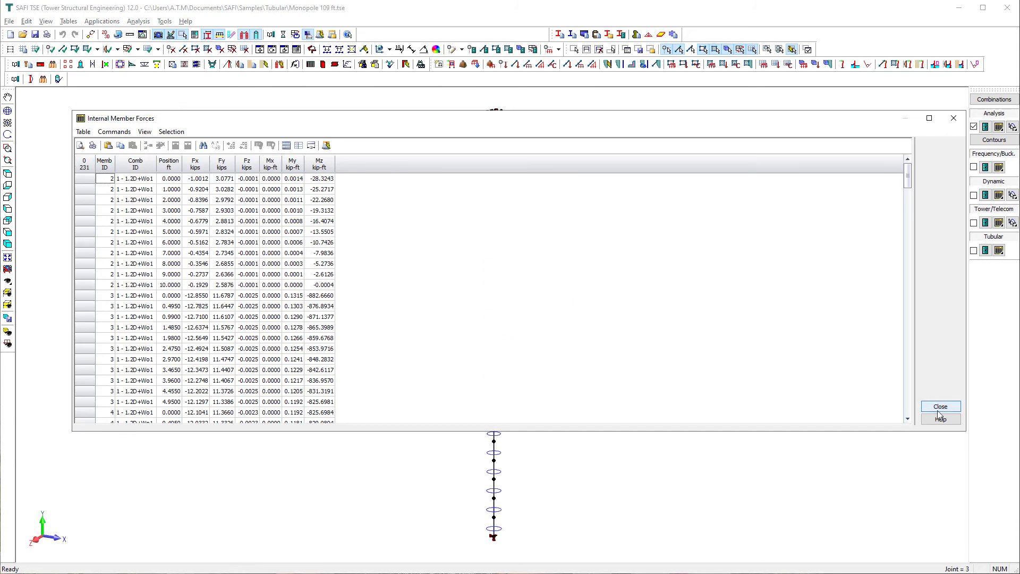
{"action": "left_click", "coordinate": [940, 407]}
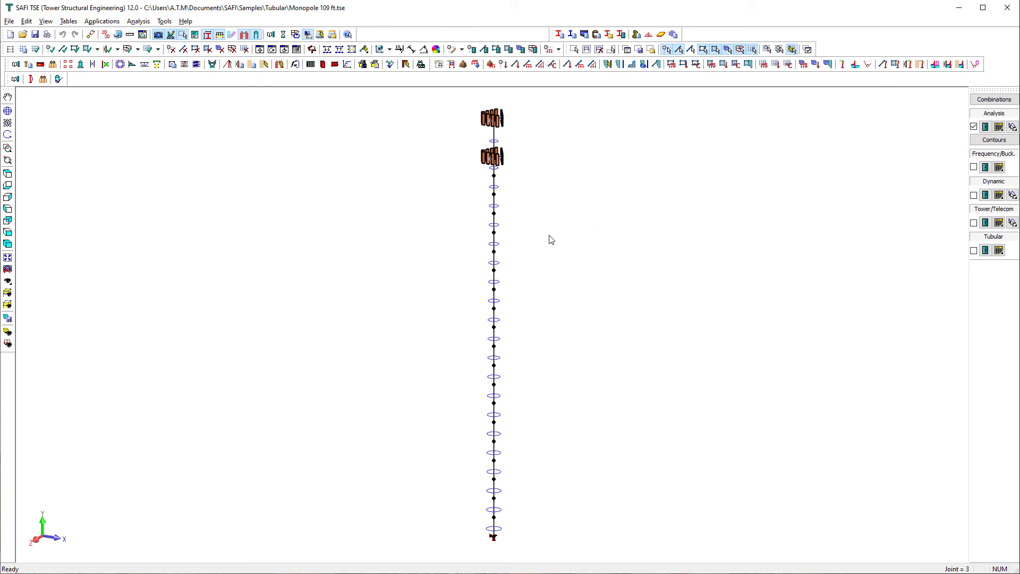
{"action": "left_click", "coordinate": [1012, 126]}
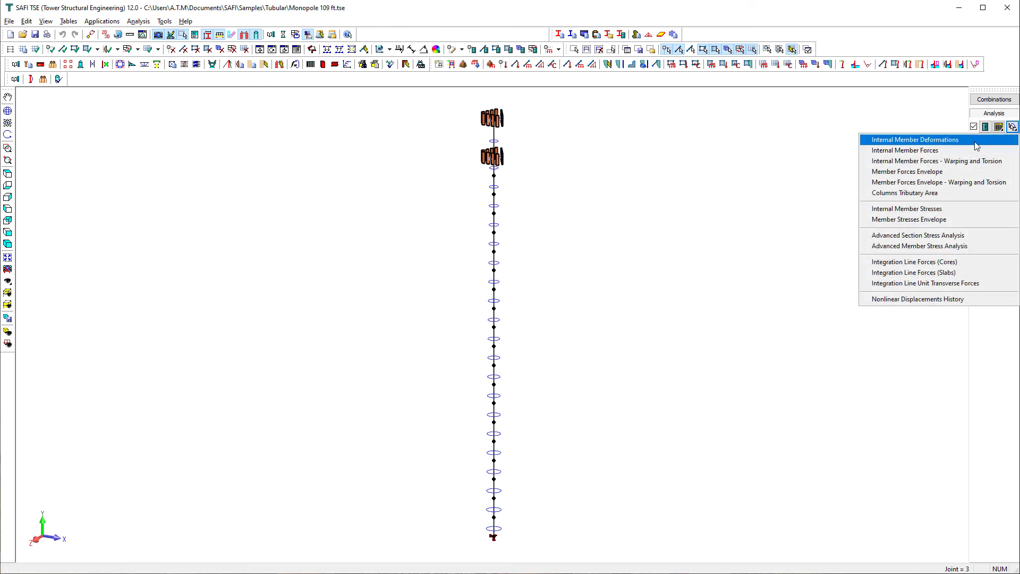
{"action": "left_click", "coordinate": [913, 152]}
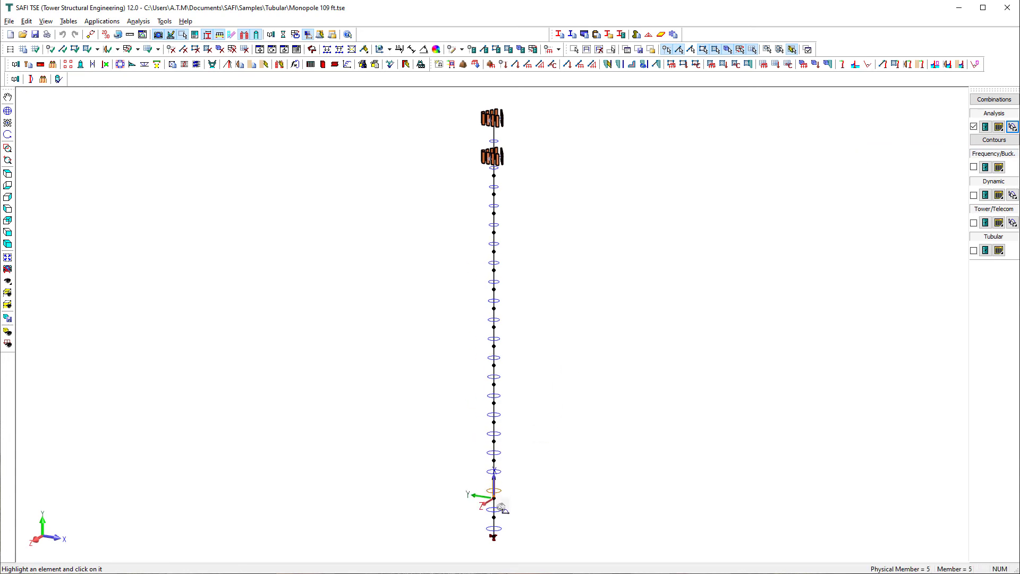
{"action": "left_click", "coordinate": [499, 524]}
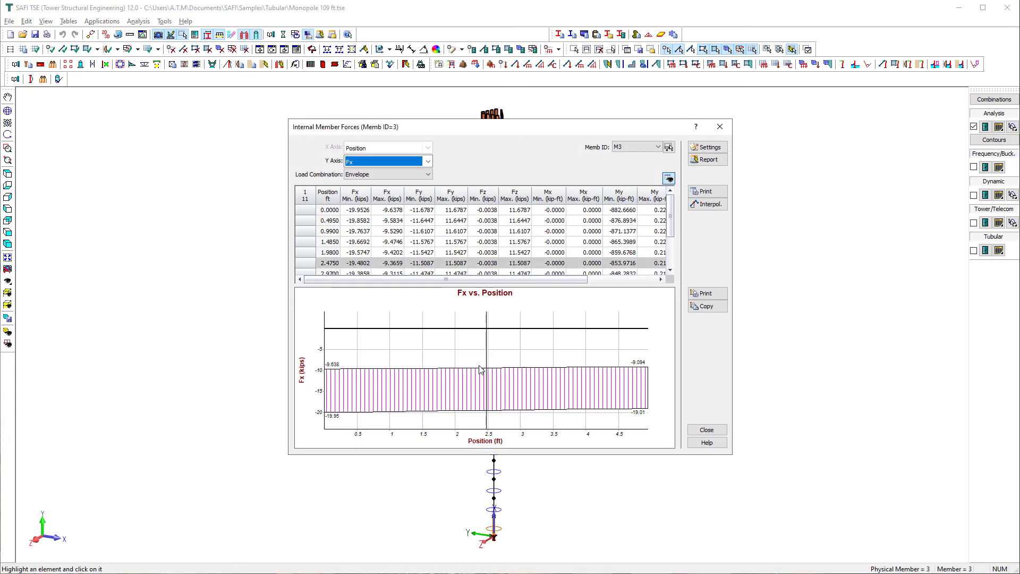
{"action": "left_click", "coordinate": [403, 161]}
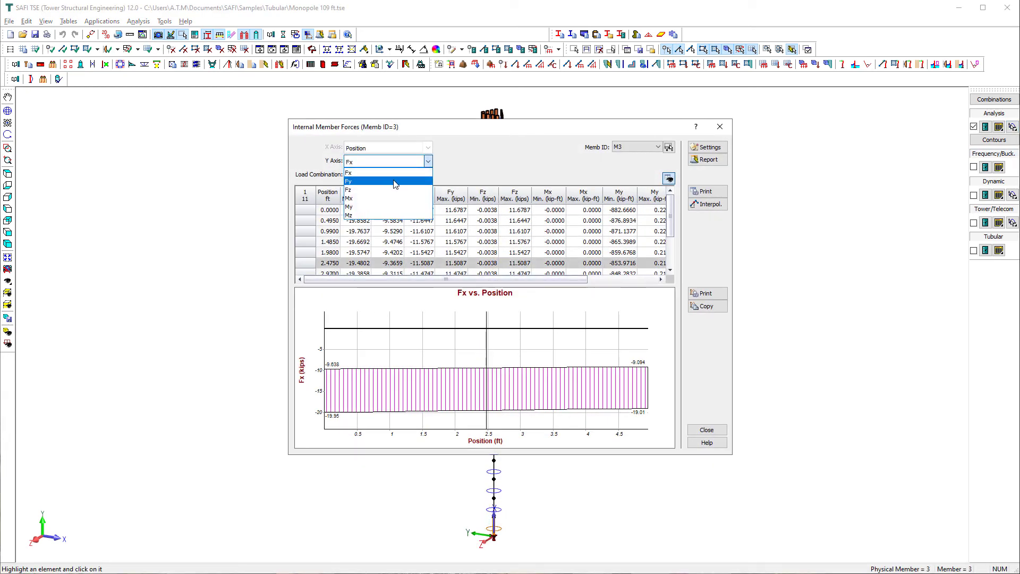
{"action": "left_click", "coordinate": [393, 181]}
{"action": "left_click", "coordinate": [404, 161]}
{"action": "left_click", "coordinate": [393, 198]}
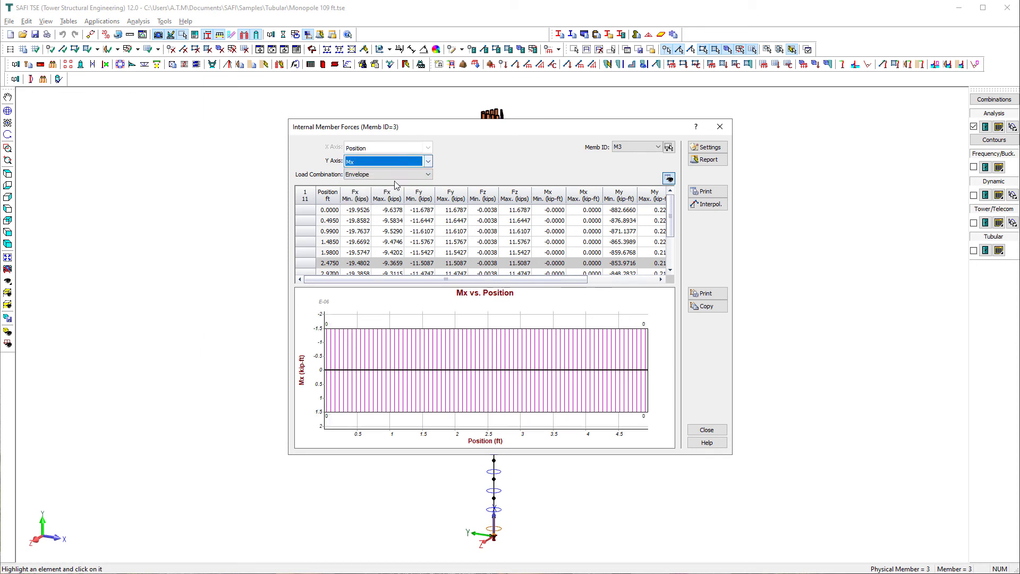
{"action": "left_click", "coordinate": [395, 161]}
{"action": "left_click", "coordinate": [386, 214]}
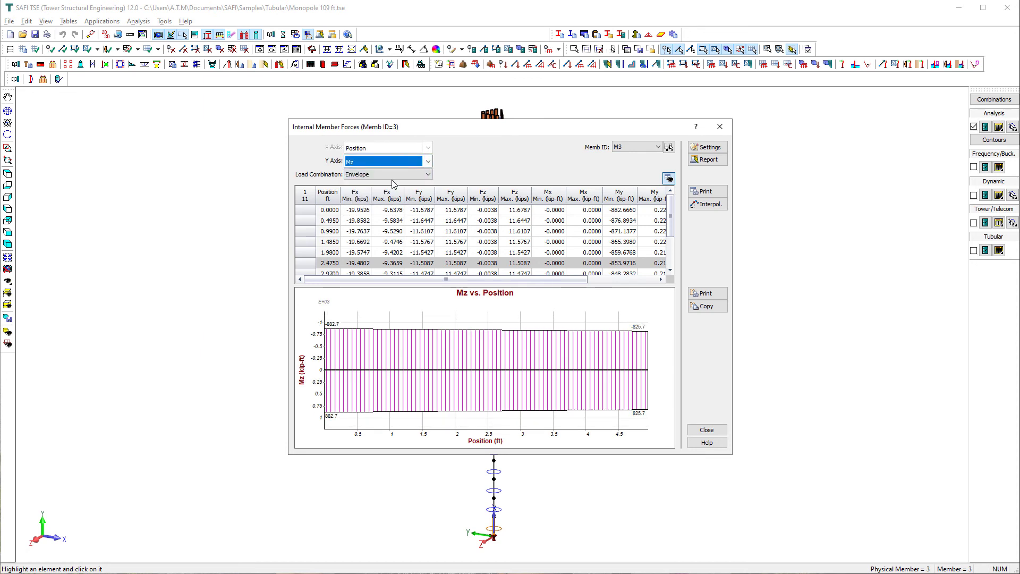
{"action": "left_click", "coordinate": [394, 162]}
{"action": "left_click", "coordinate": [384, 206]}
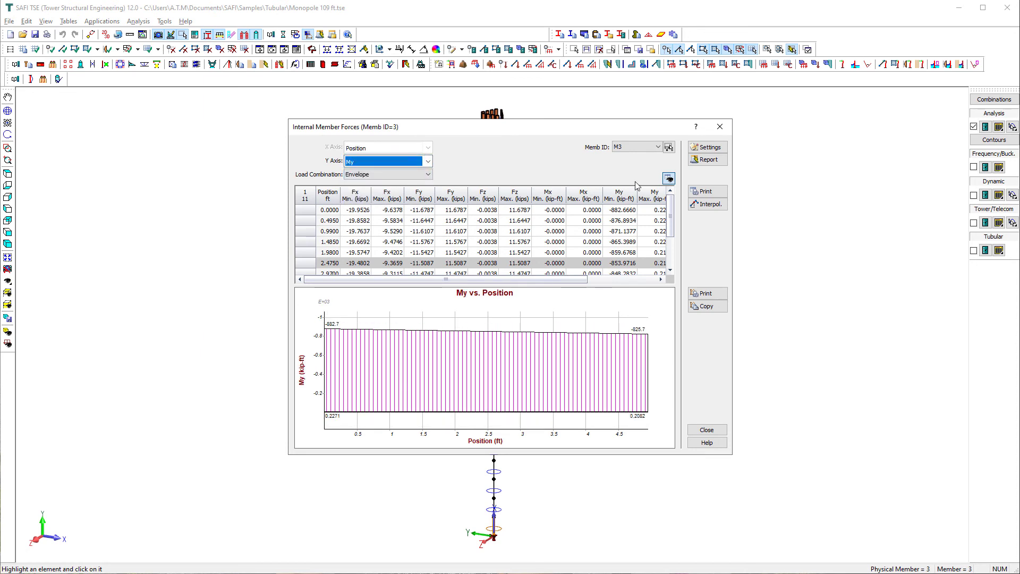
{"action": "left_click", "coordinate": [667, 179]}
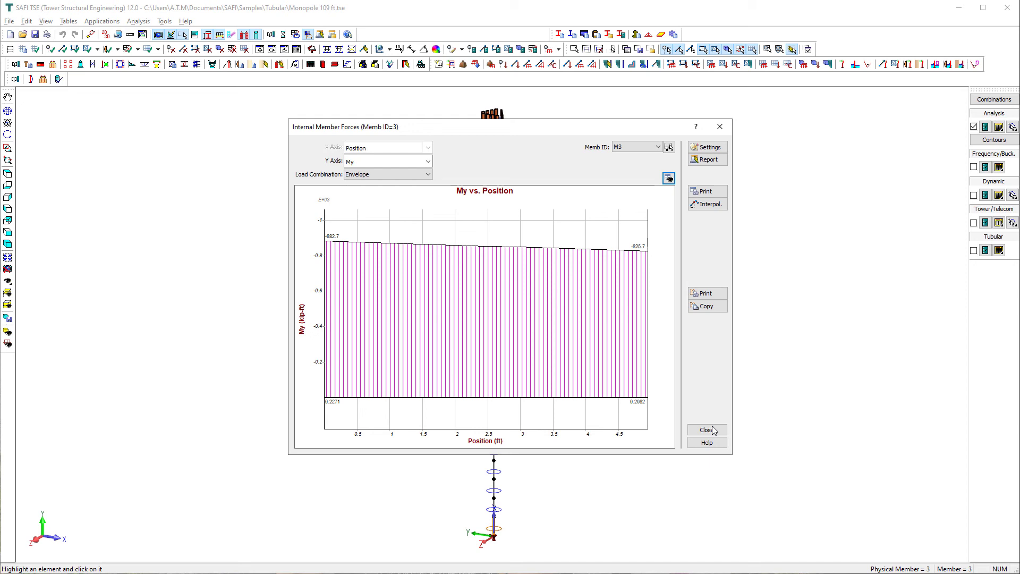
{"action": "left_click", "coordinate": [706, 429]}
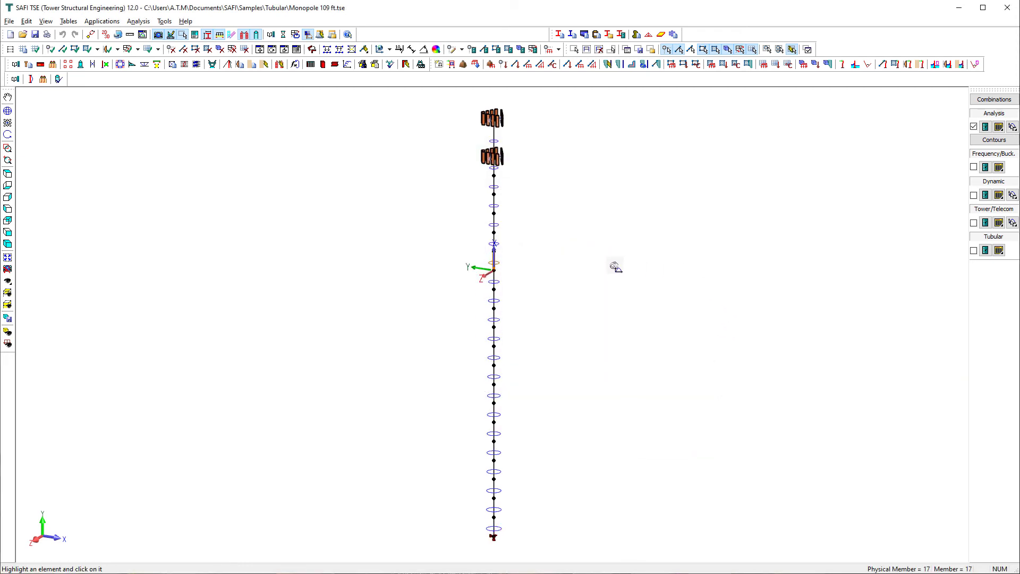
Colour the monopole by tubular limit-state ratios and render it as a solid tube.
{"action": "left_click", "coordinate": [616, 268]}
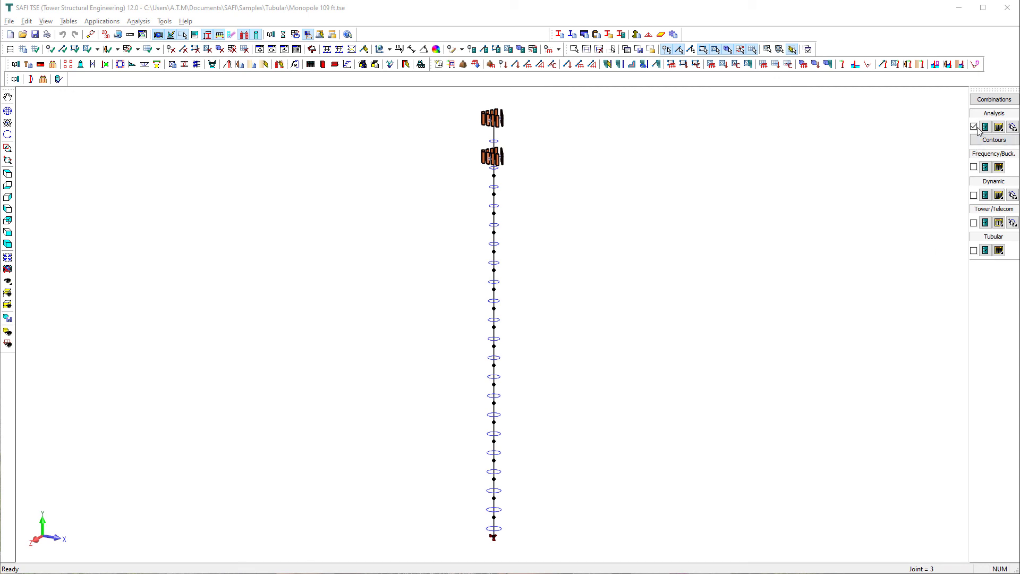
{"action": "left_click", "coordinate": [973, 251]}
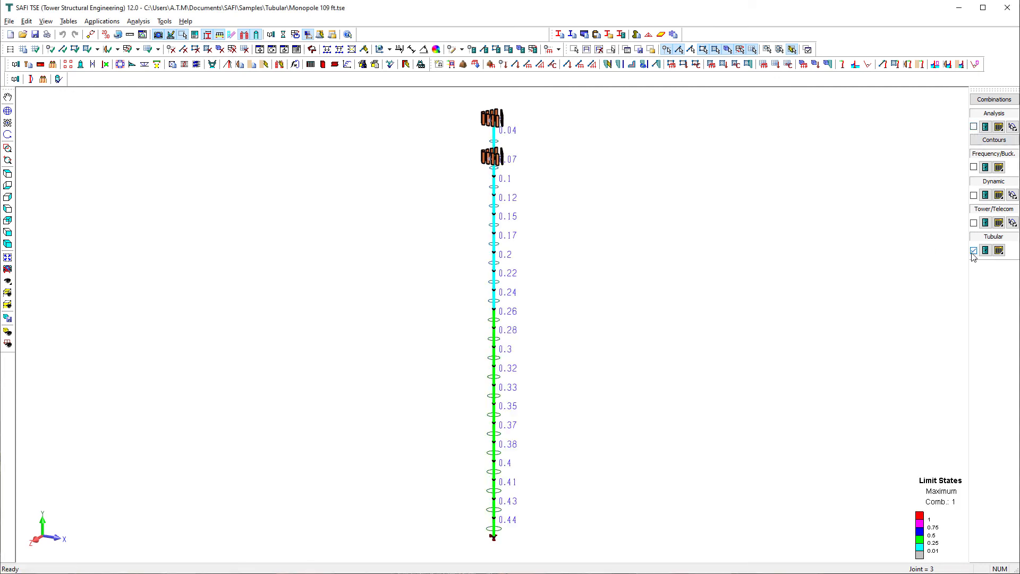
{"action": "left_click", "coordinate": [9, 334]}
Envelope the tubular ratios over all load combinations after briefly trying SLS only.
{"action": "left_click", "coordinate": [994, 99]}
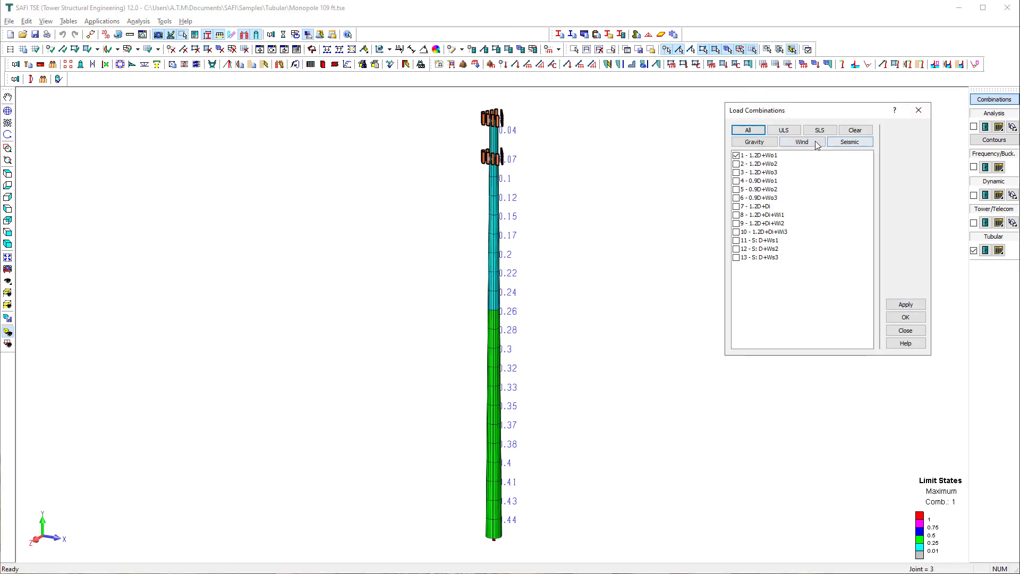
{"action": "left_click", "coordinate": [748, 130]}
{"action": "left_click", "coordinate": [905, 304]}
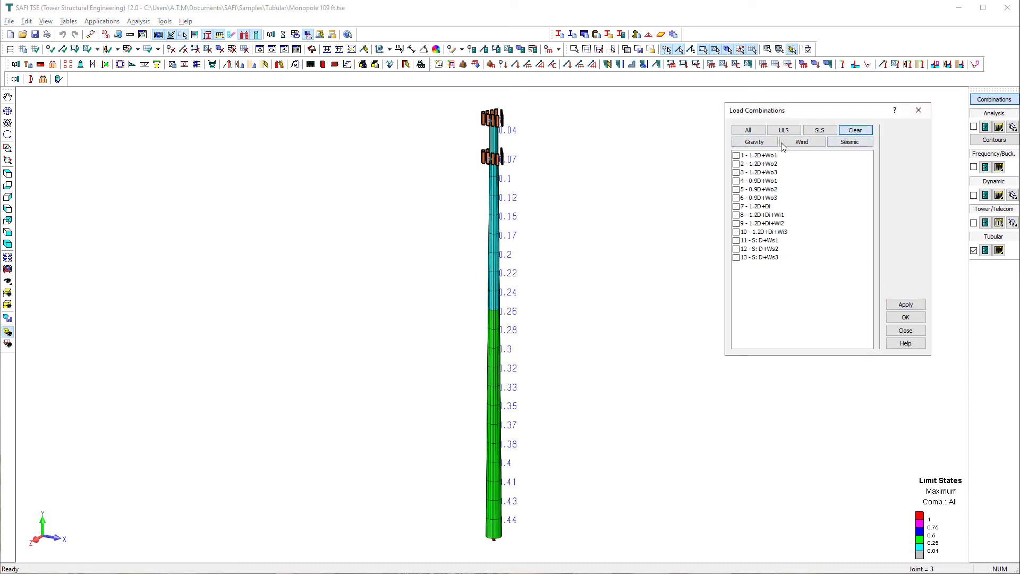
{"action": "left_click", "coordinate": [820, 130]}
{"action": "left_click", "coordinate": [905, 305]}
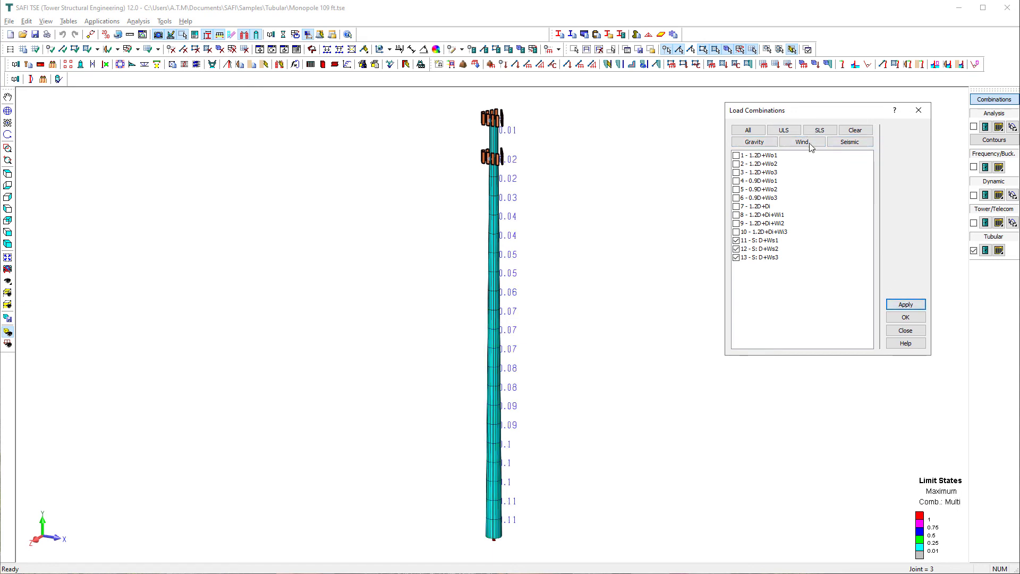
{"action": "left_click", "coordinate": [854, 130]}
{"action": "left_click", "coordinate": [748, 130]}
{"action": "left_click", "coordinate": [905, 317]}
{"action": "left_click", "coordinate": [998, 250]}
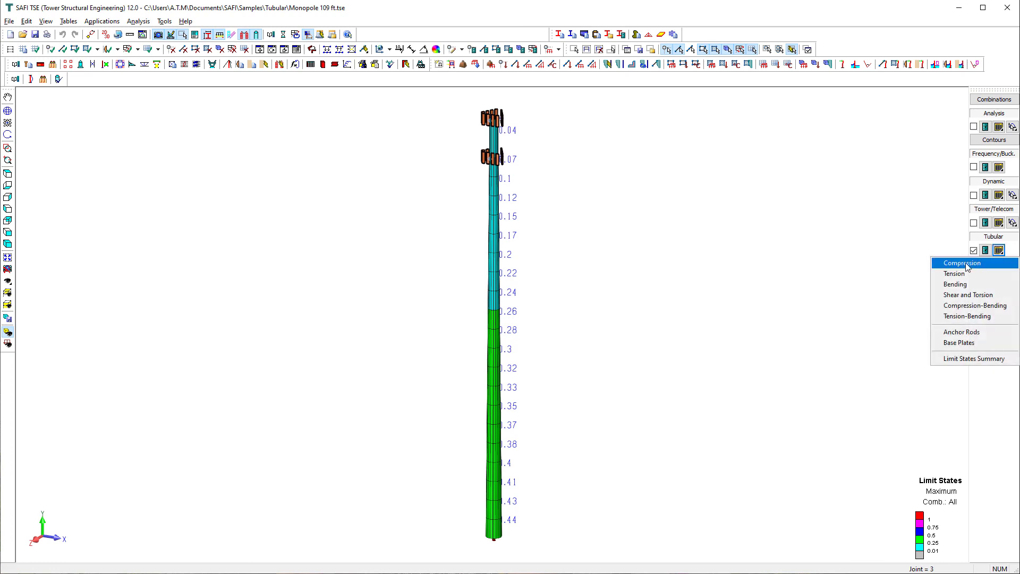
{"action": "left_click", "coordinate": [961, 264]}
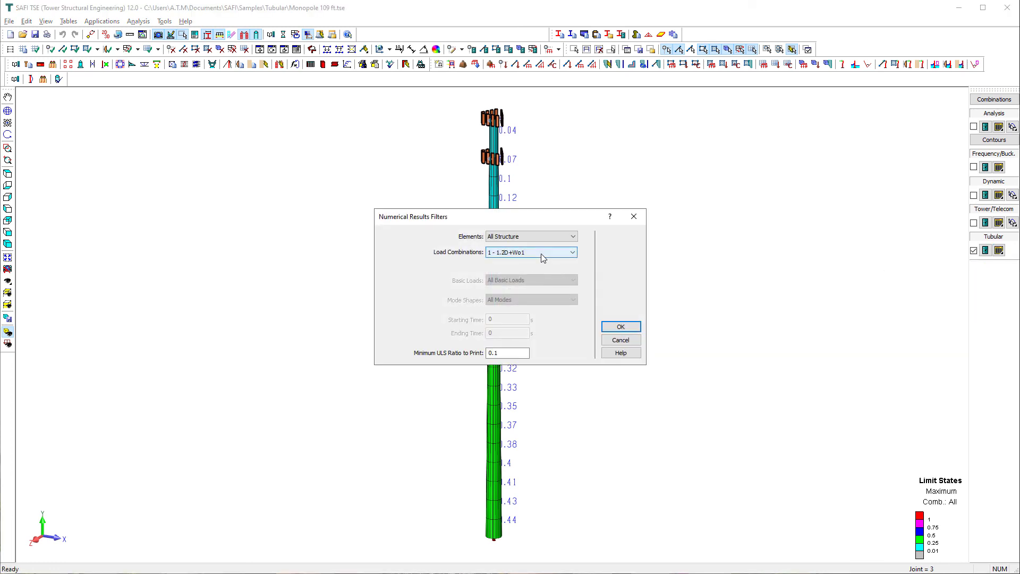
{"action": "left_click", "coordinate": [540, 253]}
{"action": "left_click", "coordinate": [537, 277]}
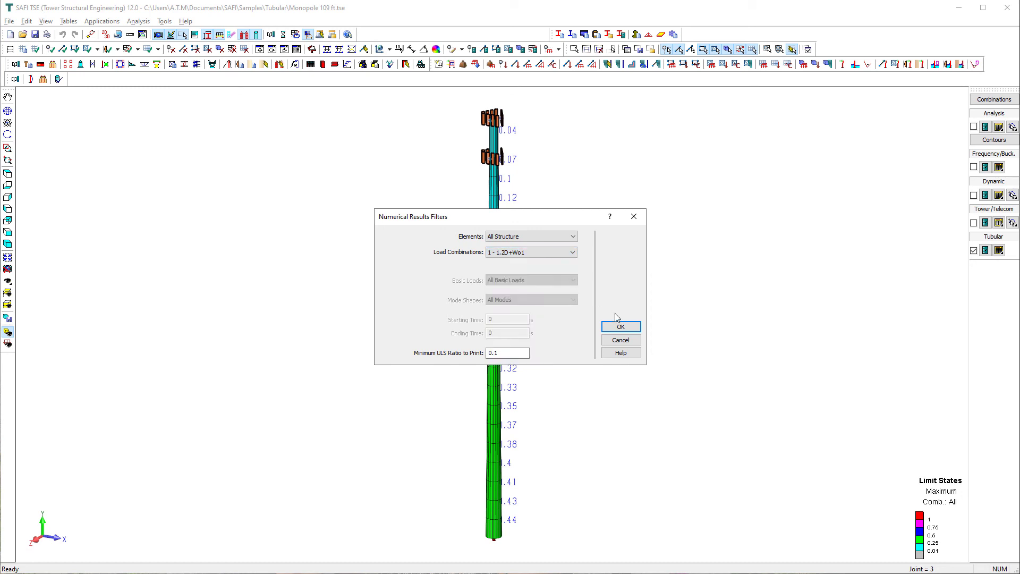
{"action": "left_click", "coordinate": [617, 325]}
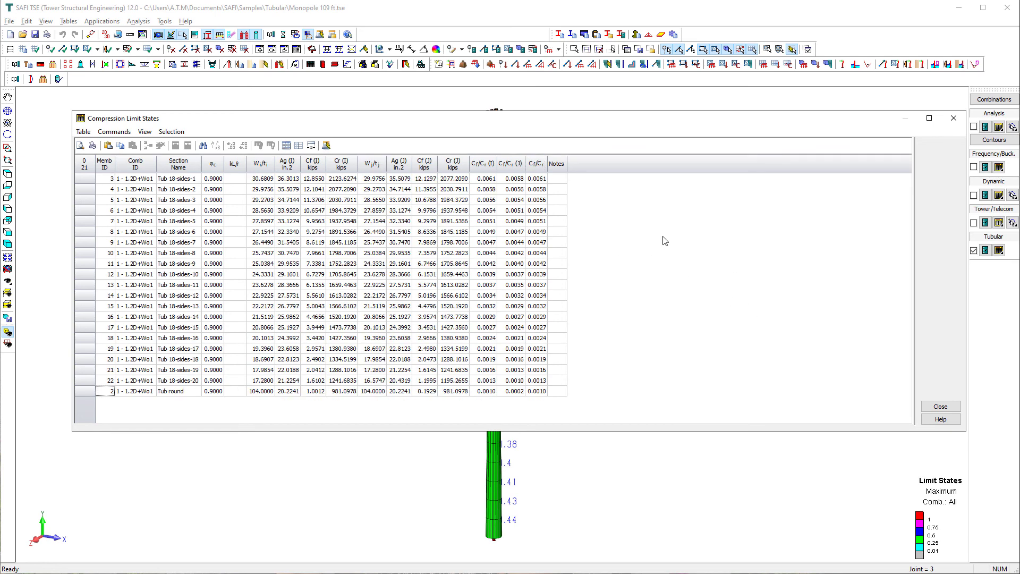
{"action": "left_click", "coordinate": [940, 406]}
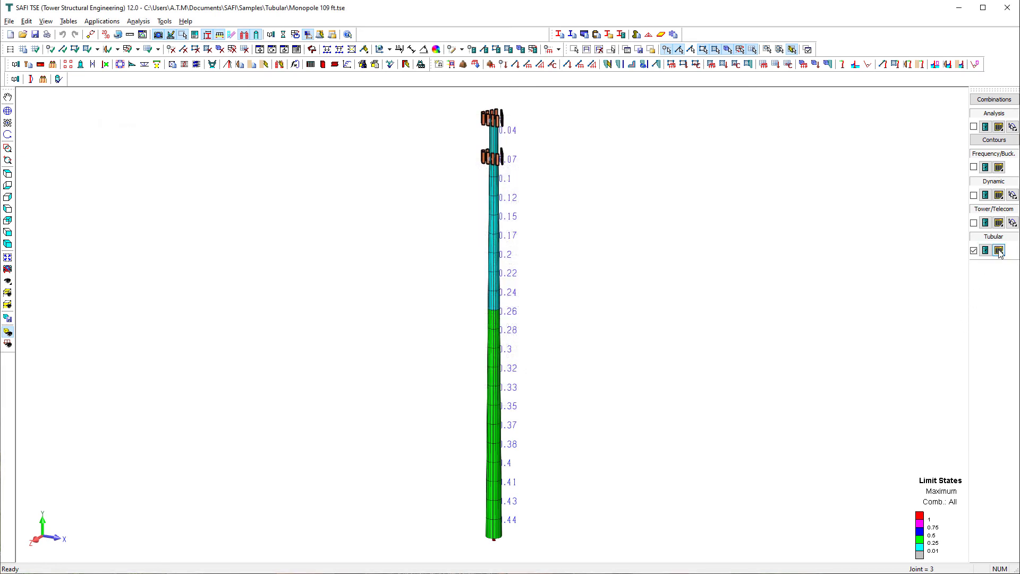
{"action": "left_click", "coordinate": [998, 252]}
{"action": "left_click", "coordinate": [951, 293]}
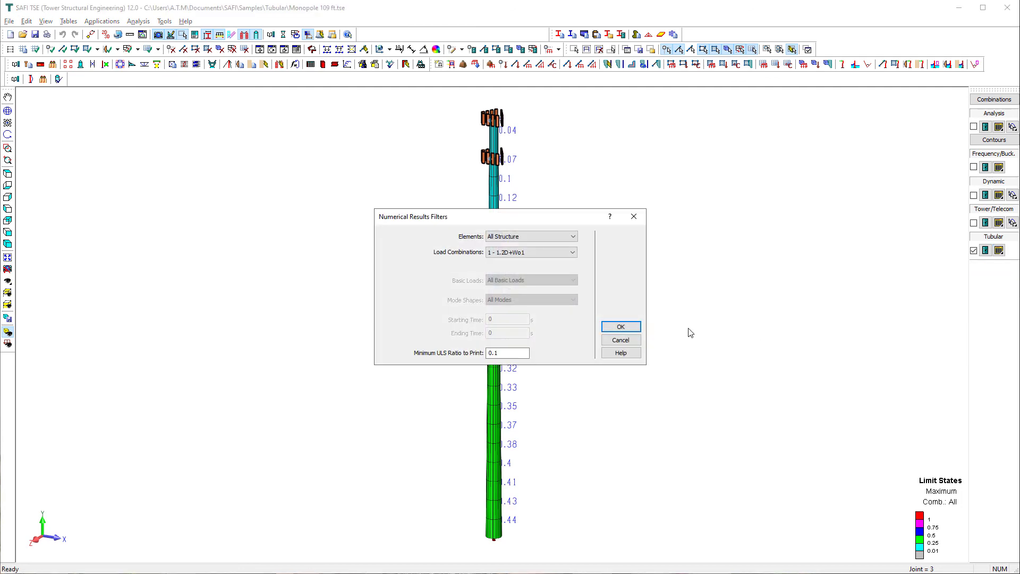
{"action": "left_click", "coordinate": [635, 329]}
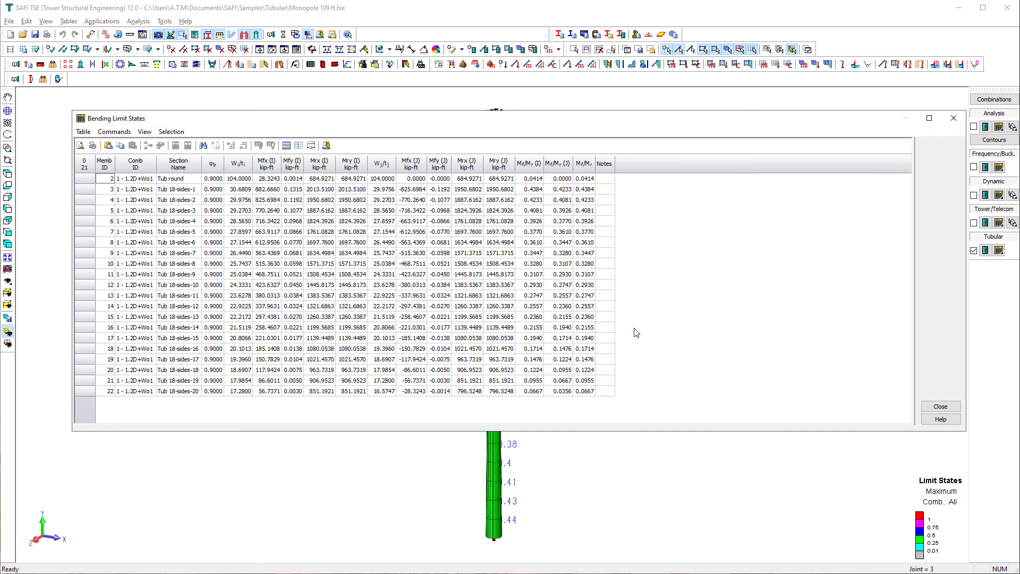
{"action": "left_click", "coordinate": [584, 164]}
{"action": "left_click", "coordinate": [940, 406]}
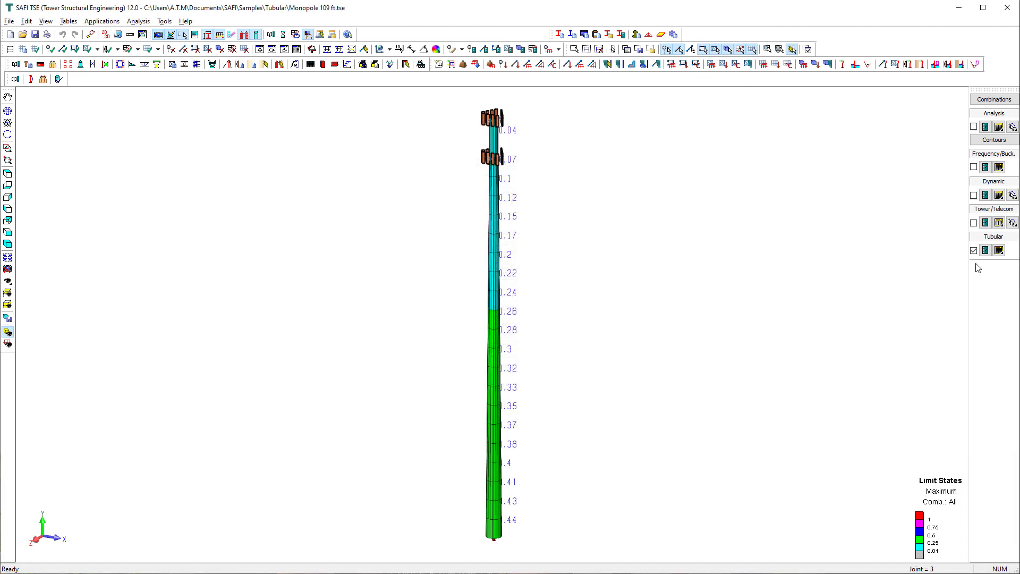
{"action": "left_click", "coordinate": [999, 250]}
{"action": "left_click", "coordinate": [950, 307]}
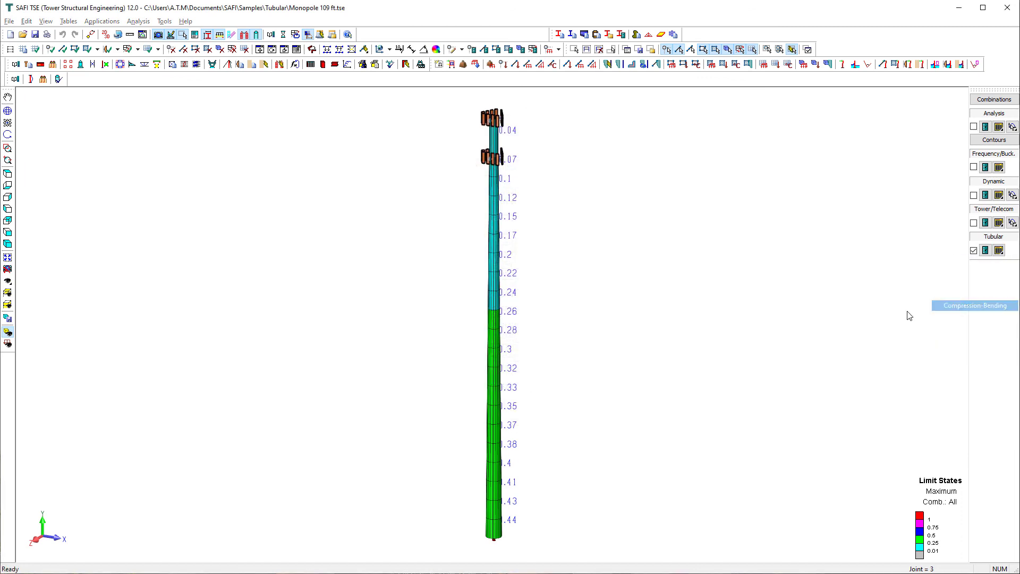
{"action": "key", "text": "Return"}
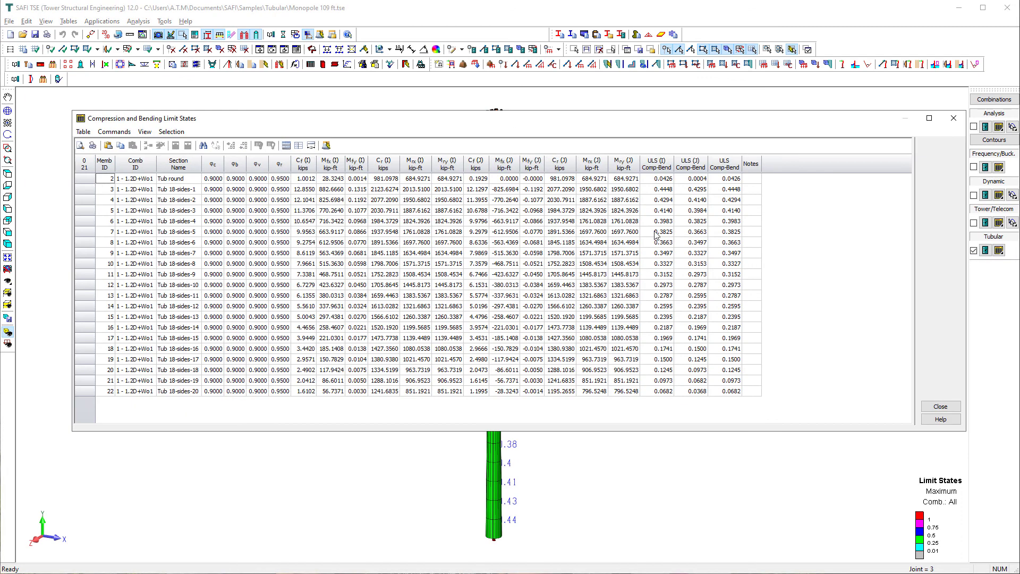
{"action": "left_click", "coordinate": [735, 165]}
{"action": "left_click", "coordinate": [936, 406]}
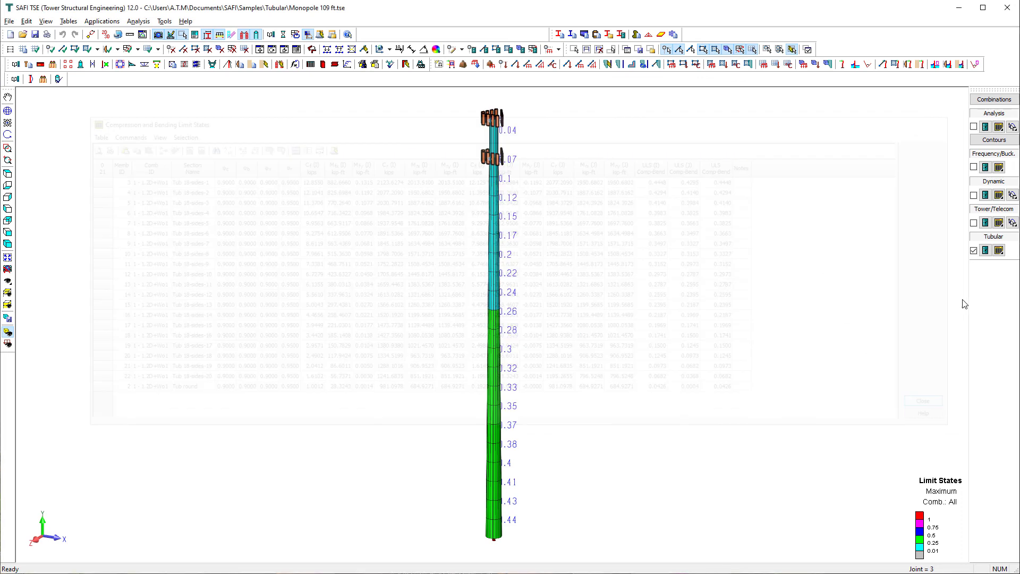
{"action": "left_click", "coordinate": [999, 250]}
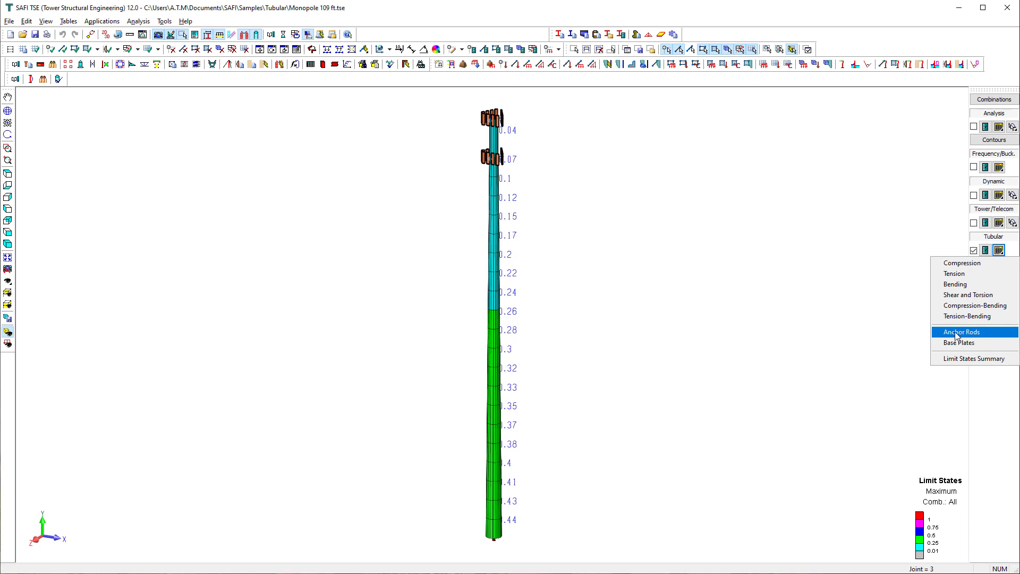
{"action": "left_click", "coordinate": [952, 359]}
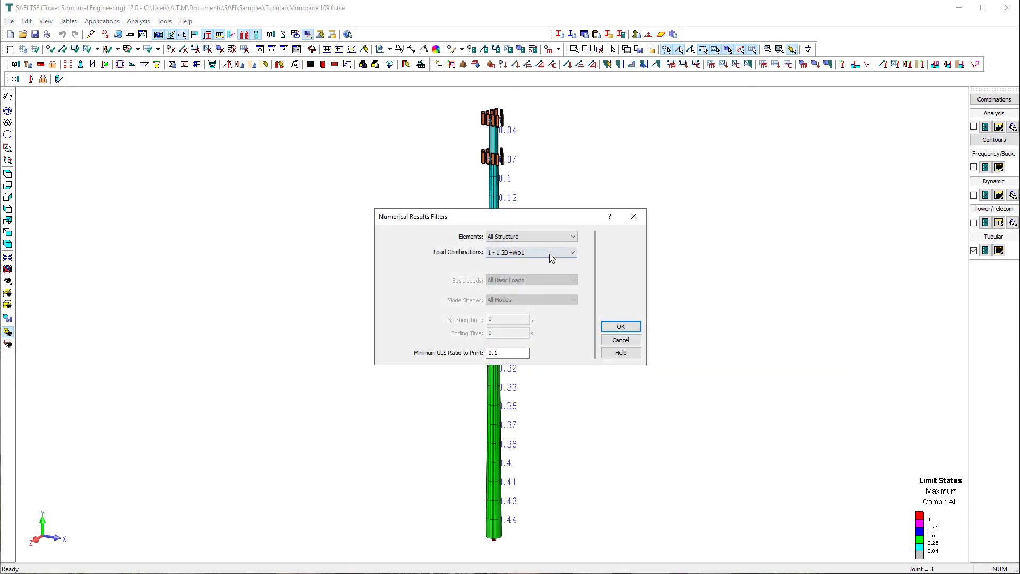
{"action": "left_click", "coordinate": [552, 257]}
{"action": "left_click", "coordinate": [555, 260]}
{"action": "left_click", "coordinate": [488, 264]}
{"action": "left_click", "coordinate": [620, 328]}
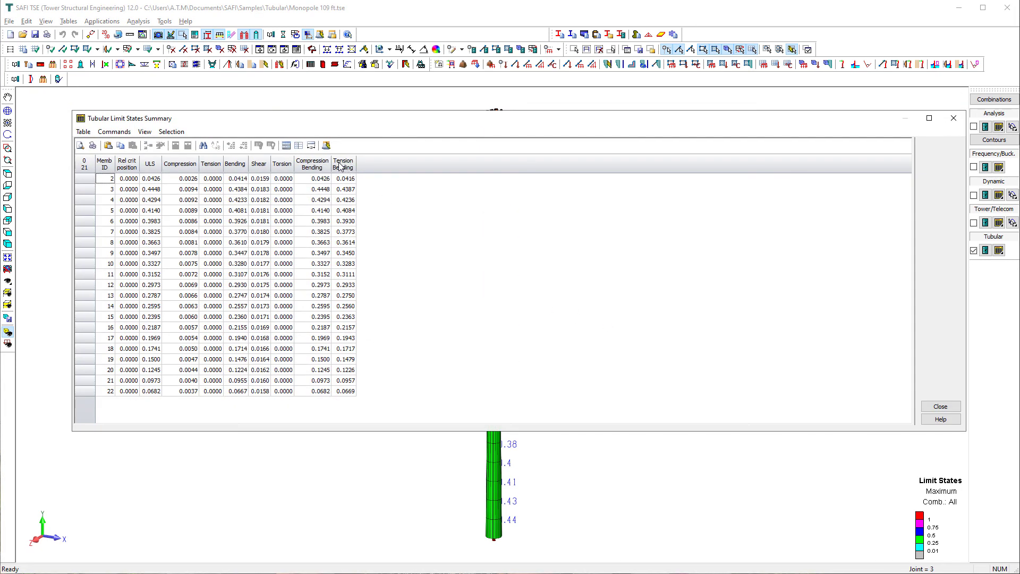
{"action": "left_click", "coordinate": [150, 164]}
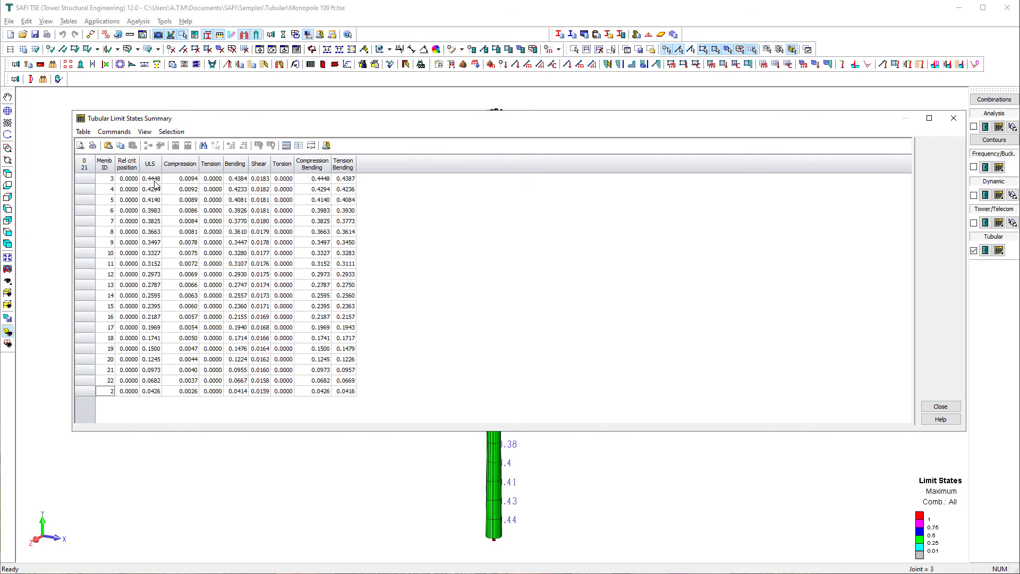
{"action": "left_click", "coordinate": [937, 405]}
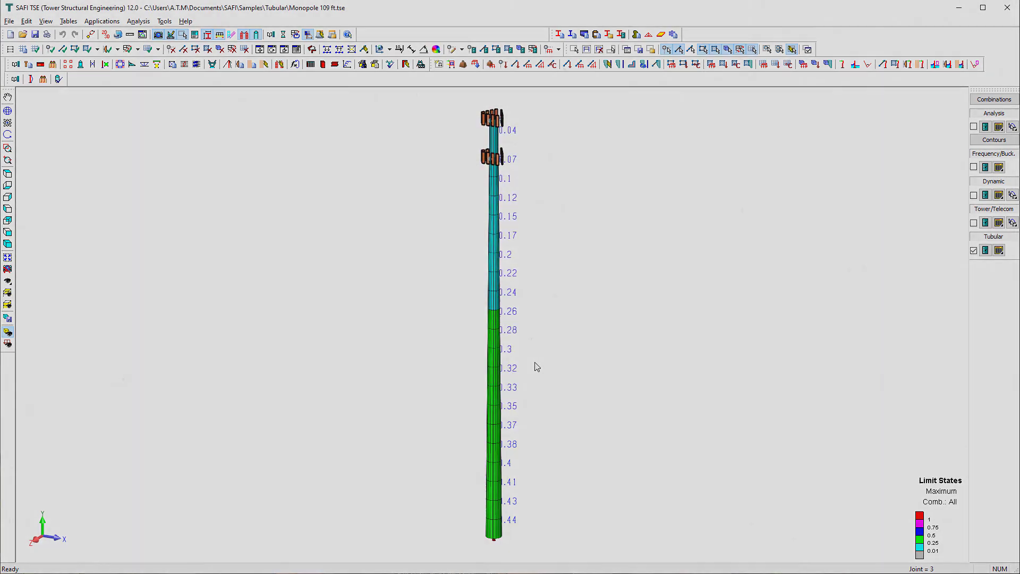